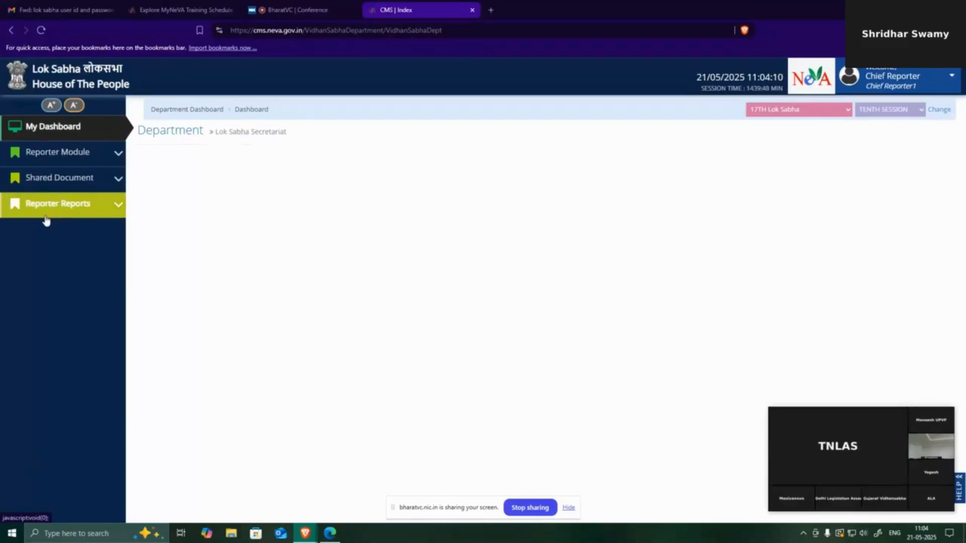
Step: Open the reporter profiles, edit the first profile named Reporter and set its language to English
{"action": "left_click", "coordinate": [78, 160]}
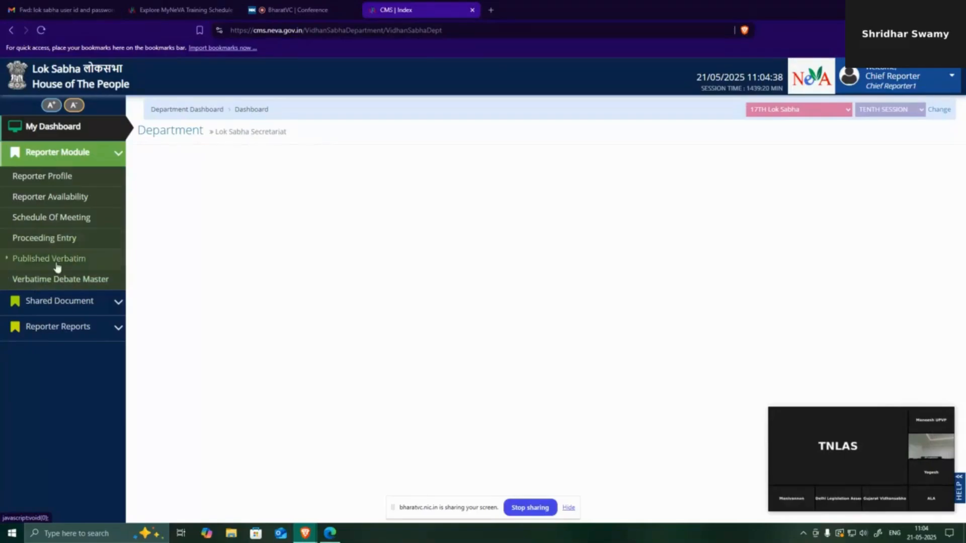
{"action": "left_click", "coordinate": [42, 180]}
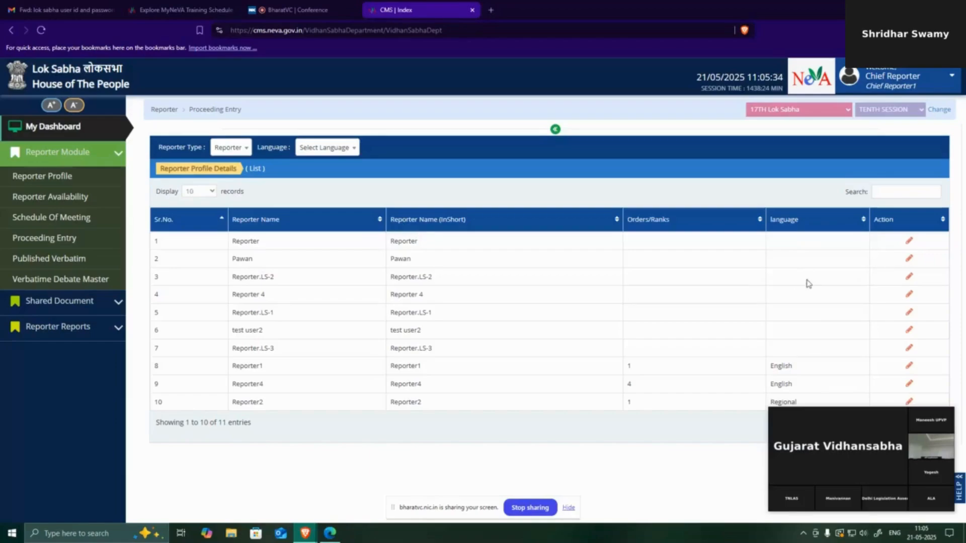
{"action": "left_click", "coordinate": [908, 244]}
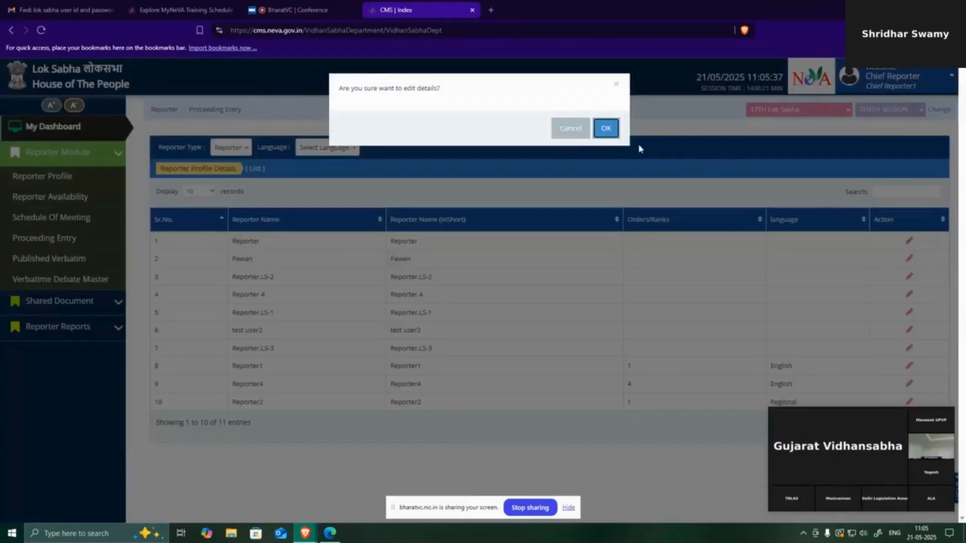
{"action": "left_click", "coordinate": [607, 129]}
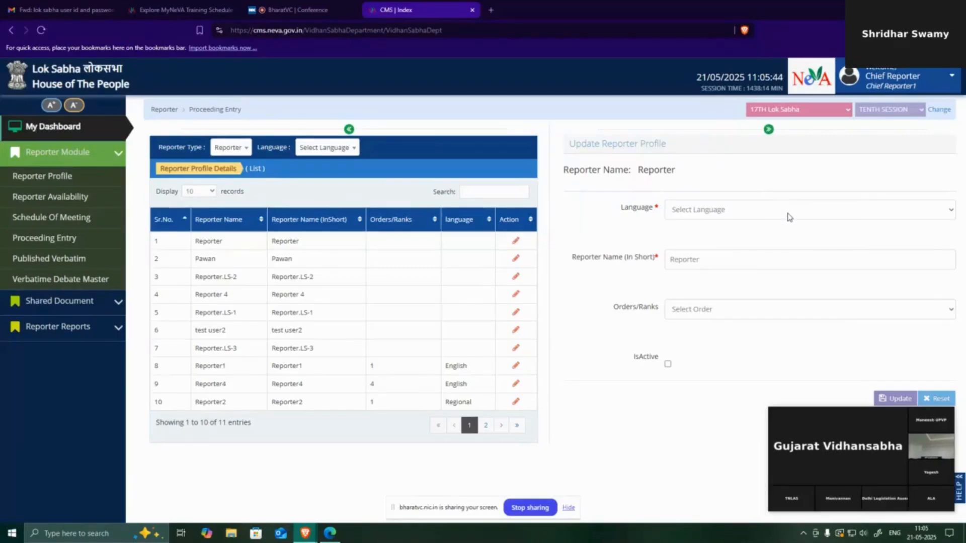
{"action": "left_click", "coordinate": [736, 210]}
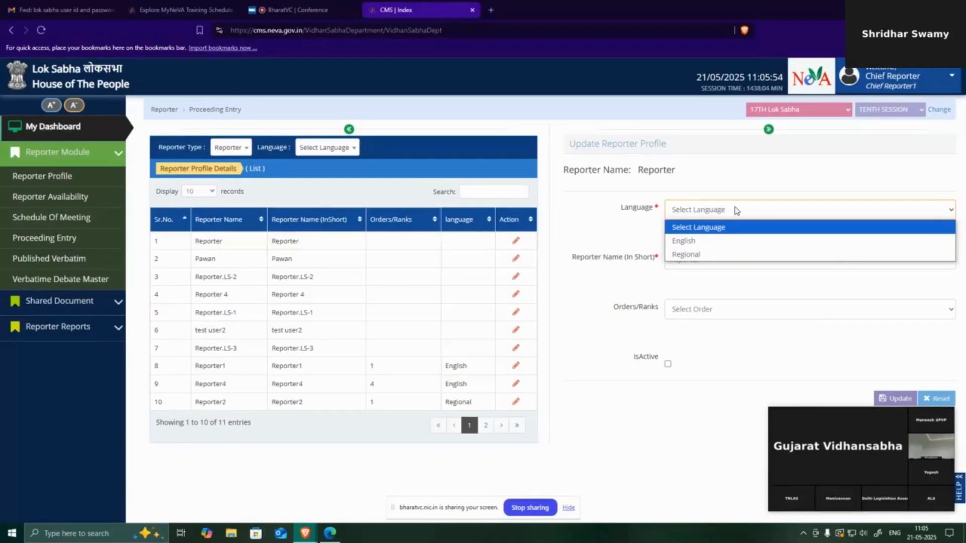
{"action": "left_click", "coordinate": [707, 241]}
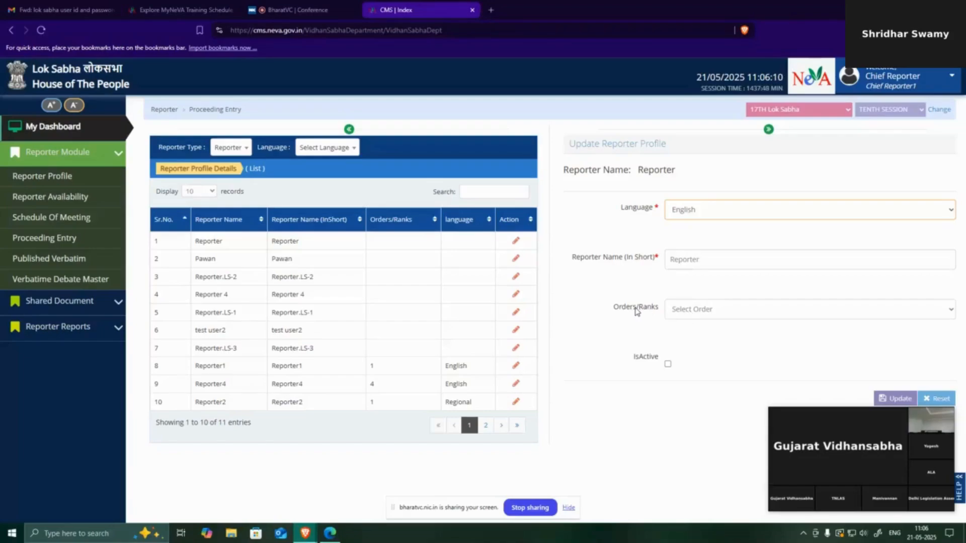
Step: Try to assign order/rank 1 to the profile named Reporter
{"action": "left_click", "coordinate": [710, 314]}
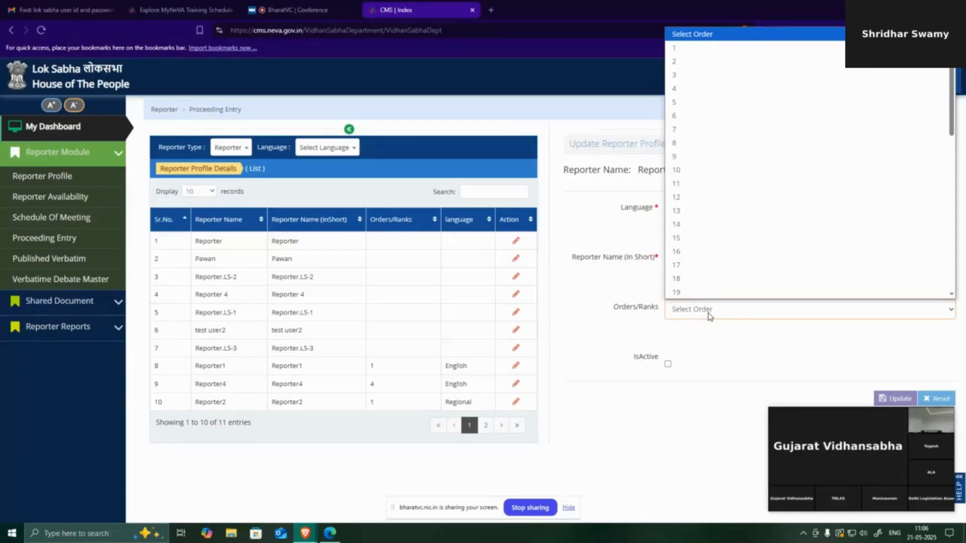
{"action": "left_click", "coordinate": [710, 315]}
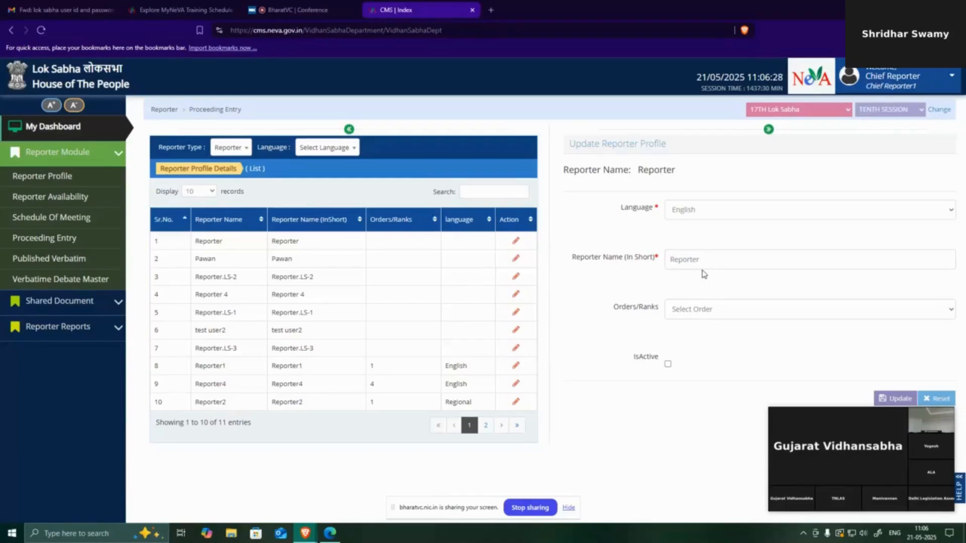
{"action": "left_click", "coordinate": [709, 312]}
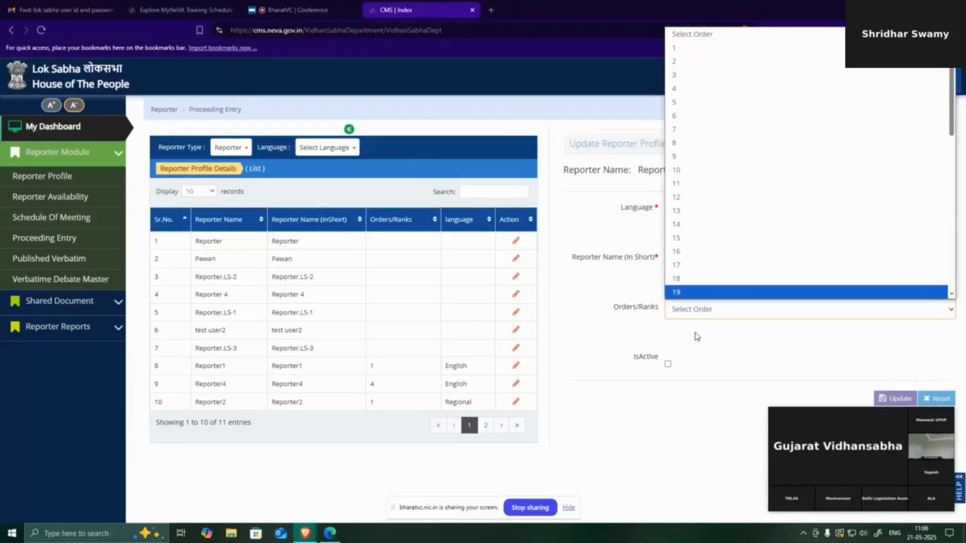
{"action": "left_click", "coordinate": [707, 317]}
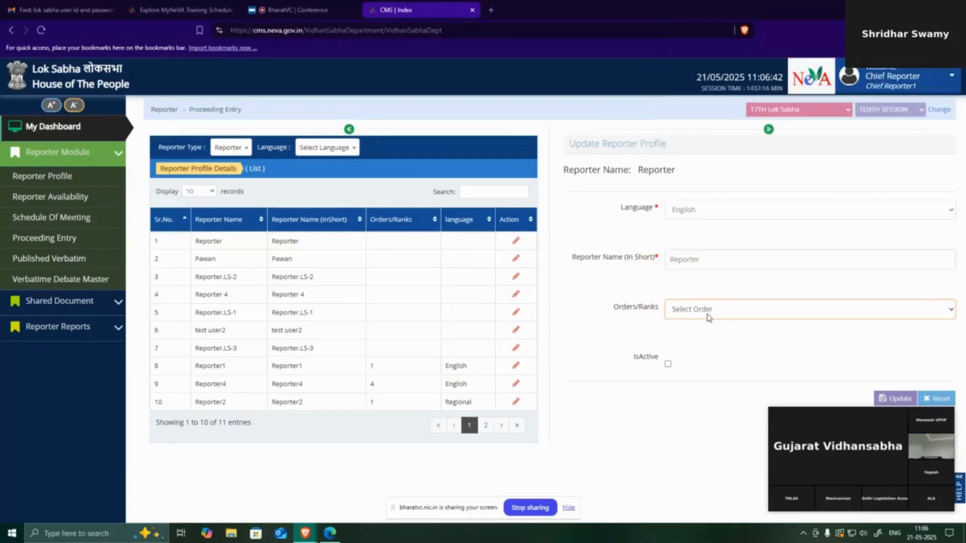
{"action": "left_click", "coordinate": [699, 309]}
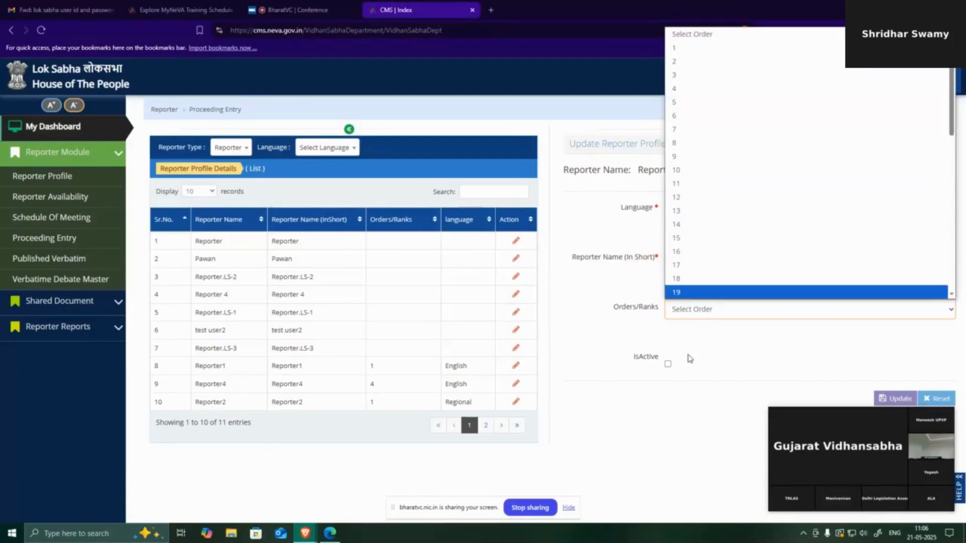
{"action": "left_click", "coordinate": [693, 334]}
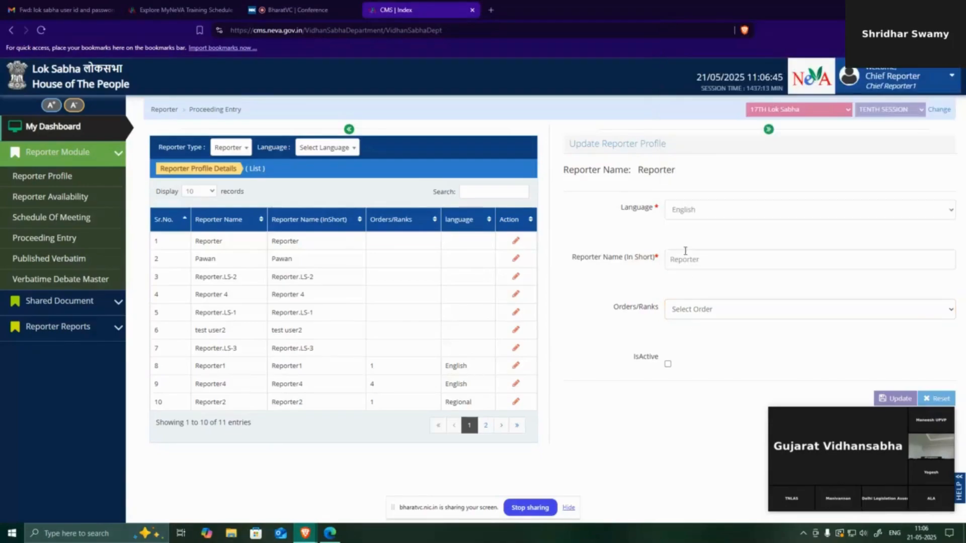
{"action": "left_click", "coordinate": [688, 309]}
{"action": "left_click", "coordinate": [702, 51]}
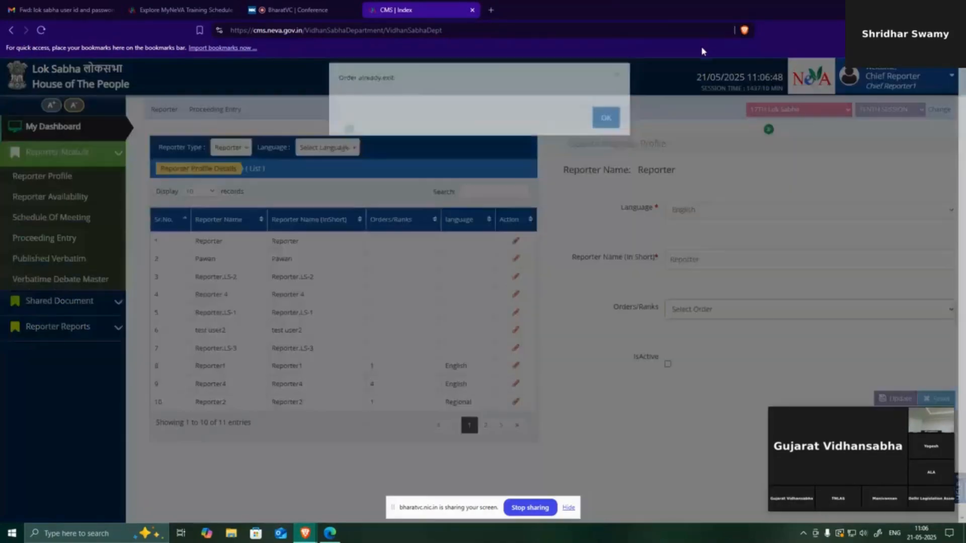
{"action": "left_click", "coordinate": [606, 123]}
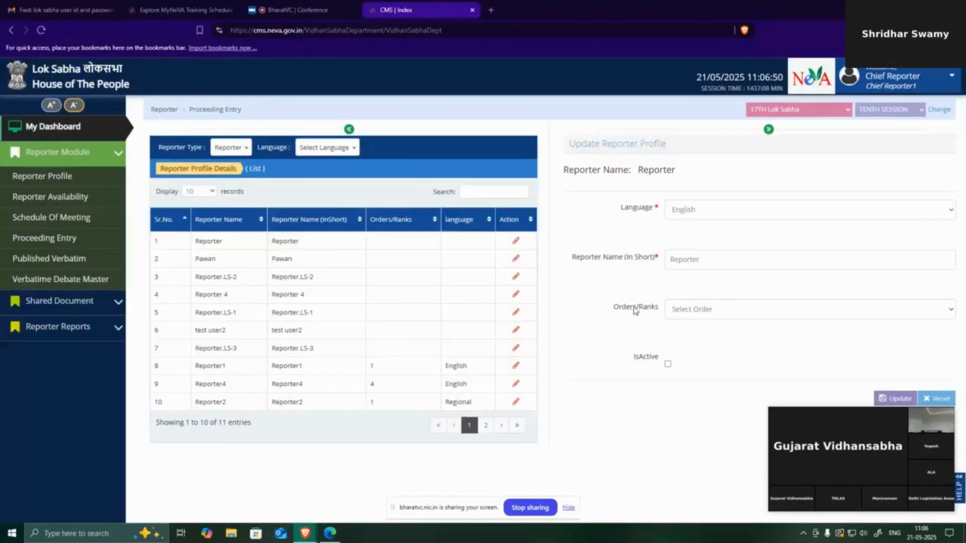
{"action": "left_click", "coordinate": [698, 315]}
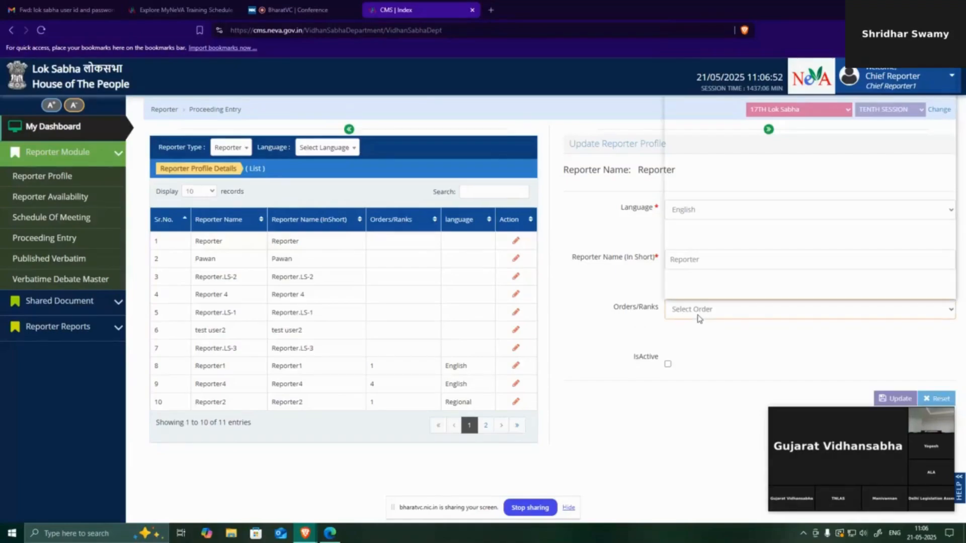
{"action": "left_click", "coordinate": [684, 361]}
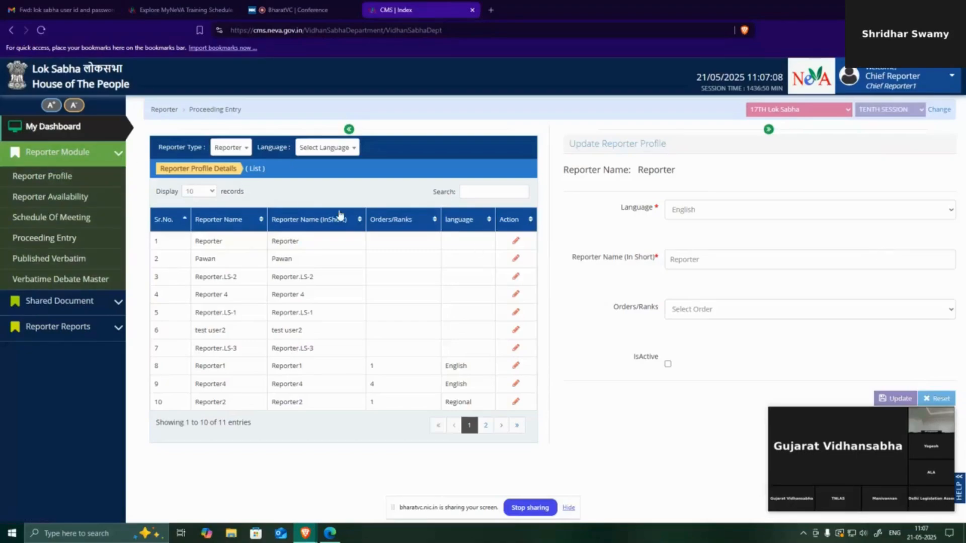
Step: Reload the reporter profile list and filter it by English, then by Regional language
{"action": "left_click", "coordinate": [62, 180]}
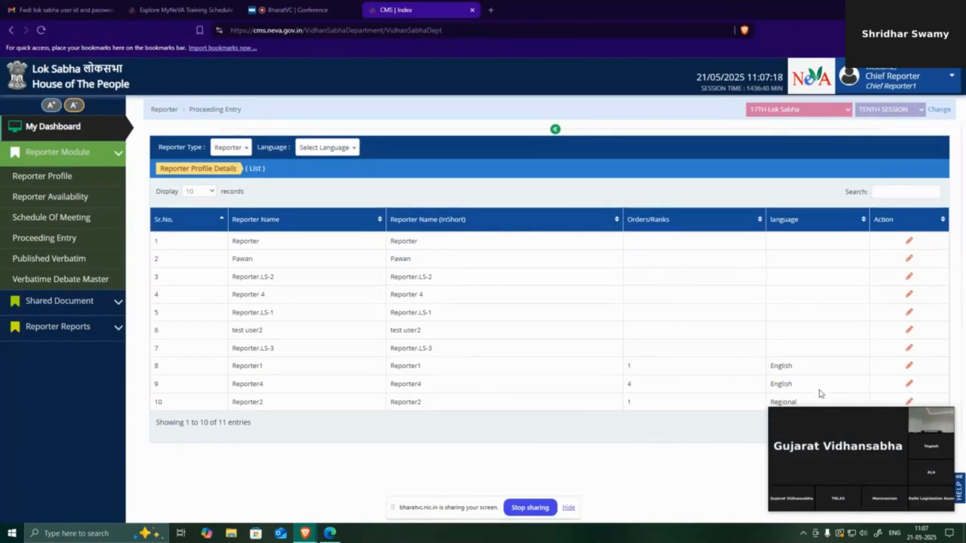
{"action": "left_click_drag", "start_coordinate": [882, 412], "coordinate": [757, 446]}
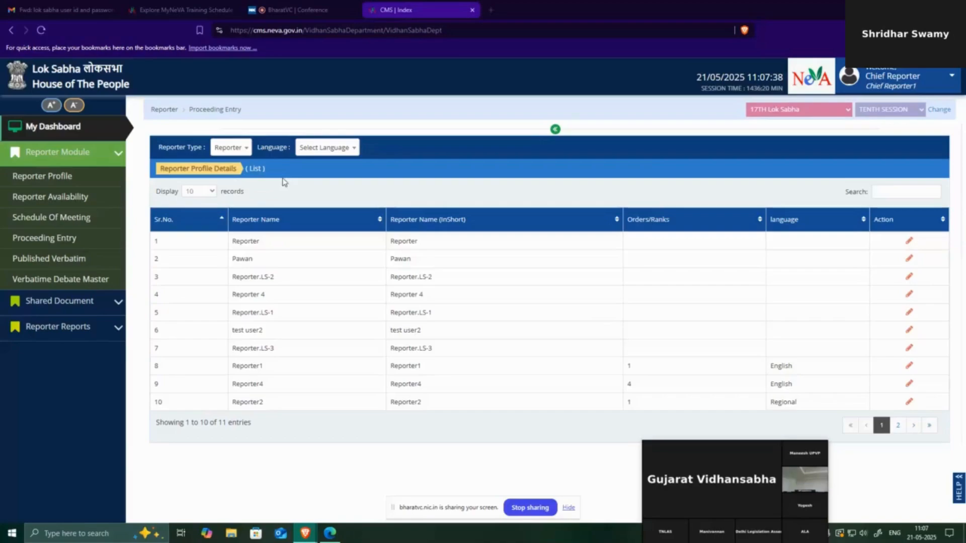
{"action": "left_click", "coordinate": [311, 149]}
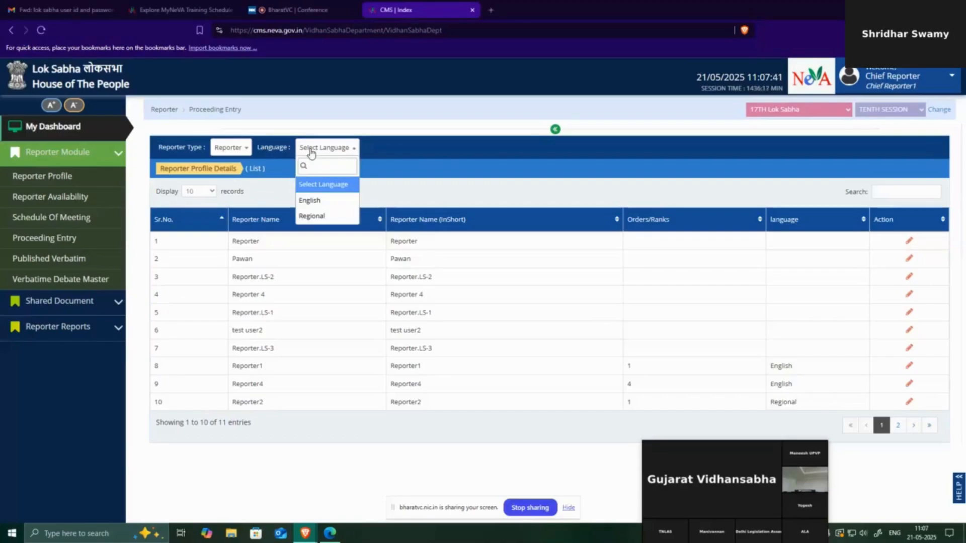
{"action": "left_click", "coordinate": [314, 201]}
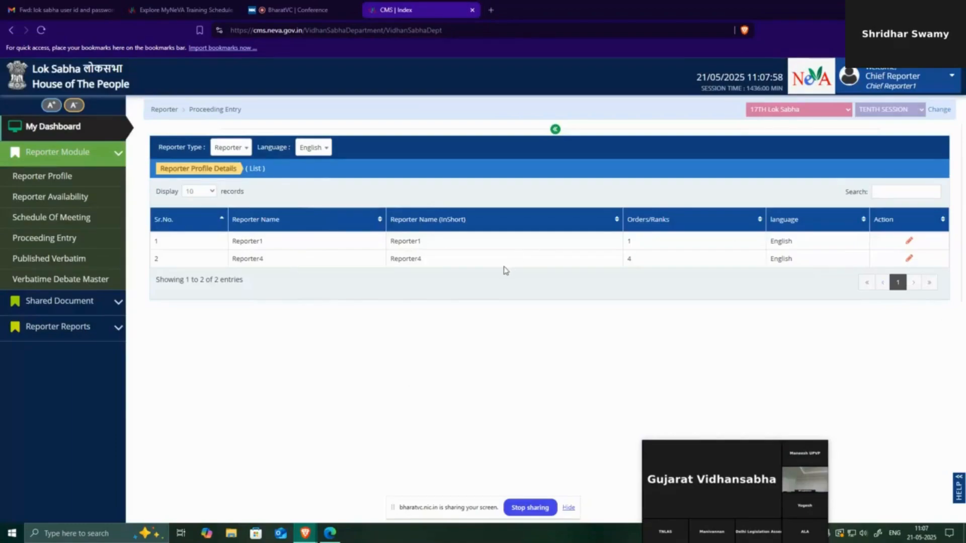
{"action": "left_click", "coordinate": [316, 148]}
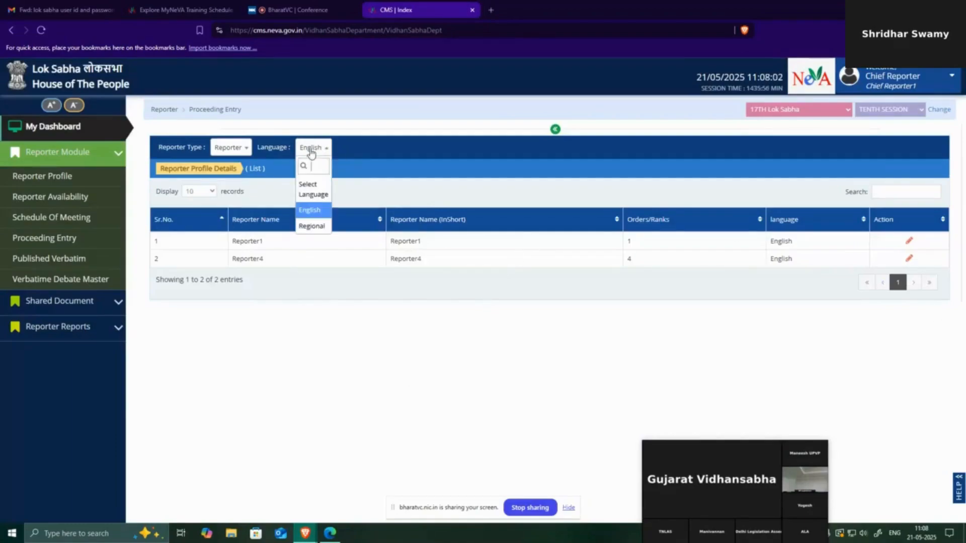
{"action": "left_click", "coordinate": [312, 227]}
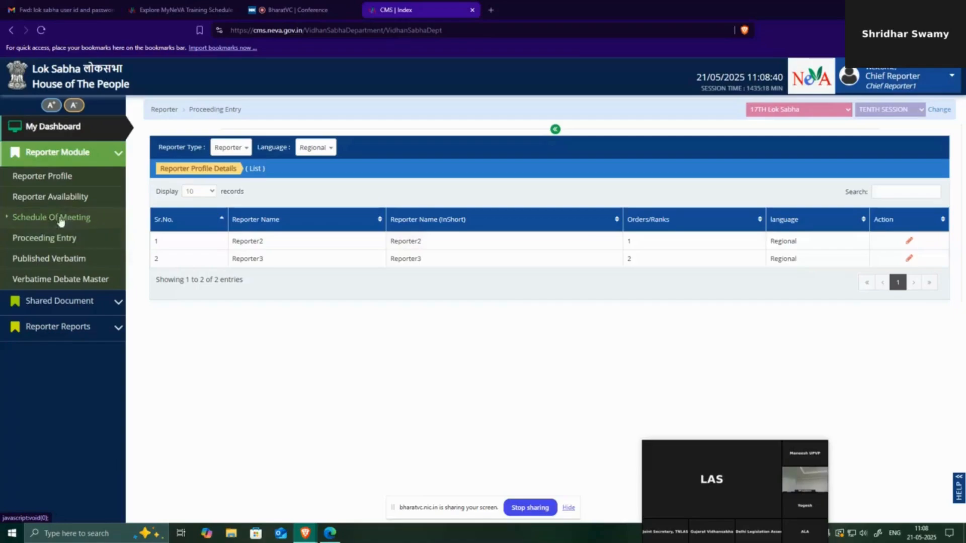
Step: Open Proceeding Entry and choose session type In Session and house 17TH Lok Sabha
{"action": "left_click", "coordinate": [83, 234]}
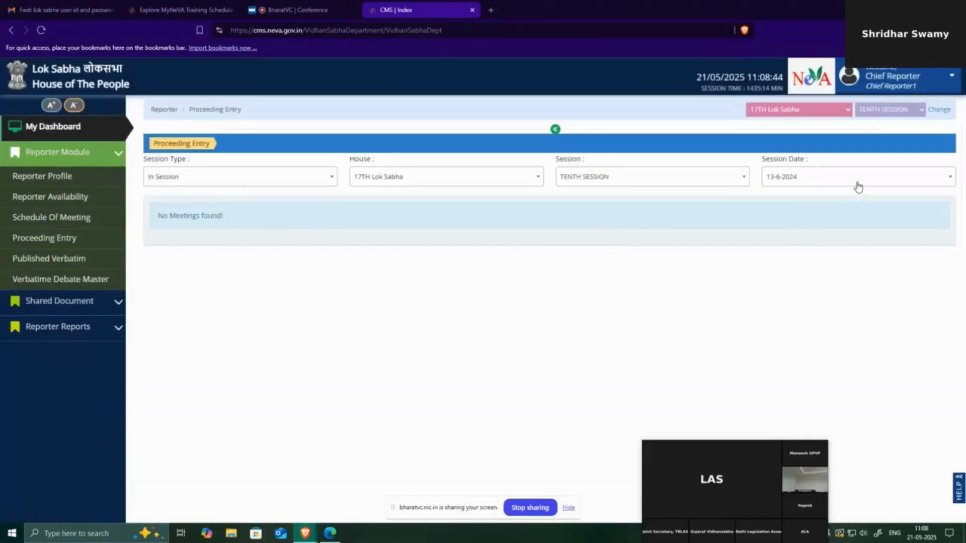
{"action": "left_click", "coordinate": [229, 180]}
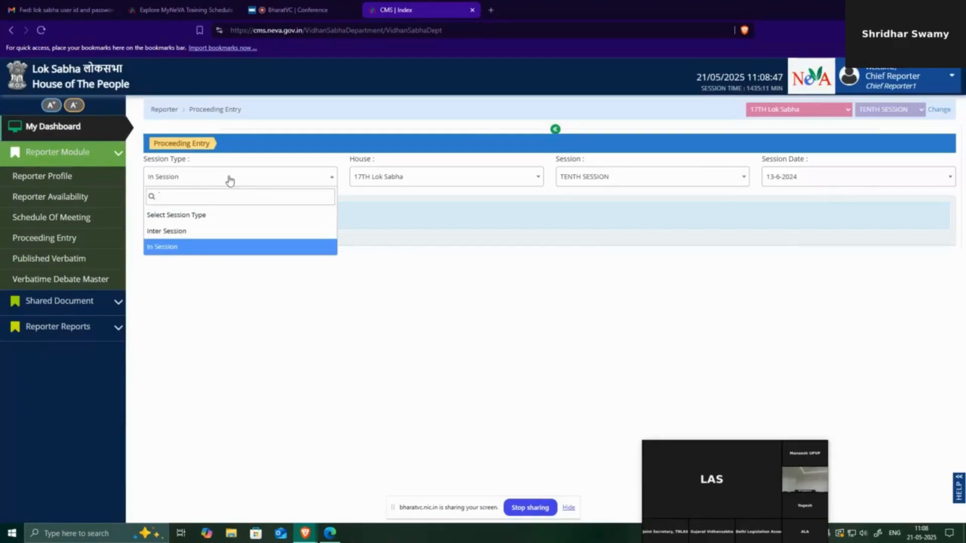
{"action": "left_click", "coordinate": [173, 249]}
{"action": "left_click", "coordinate": [386, 176]}
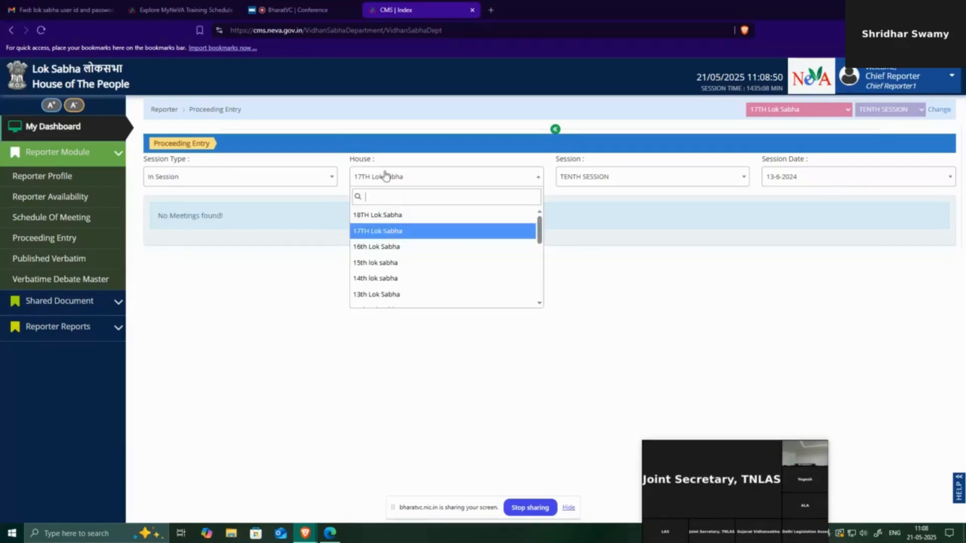
{"action": "left_click", "coordinate": [418, 230]}
{"action": "left_click", "coordinate": [602, 189]}
{"action": "left_click", "coordinate": [484, 256]}
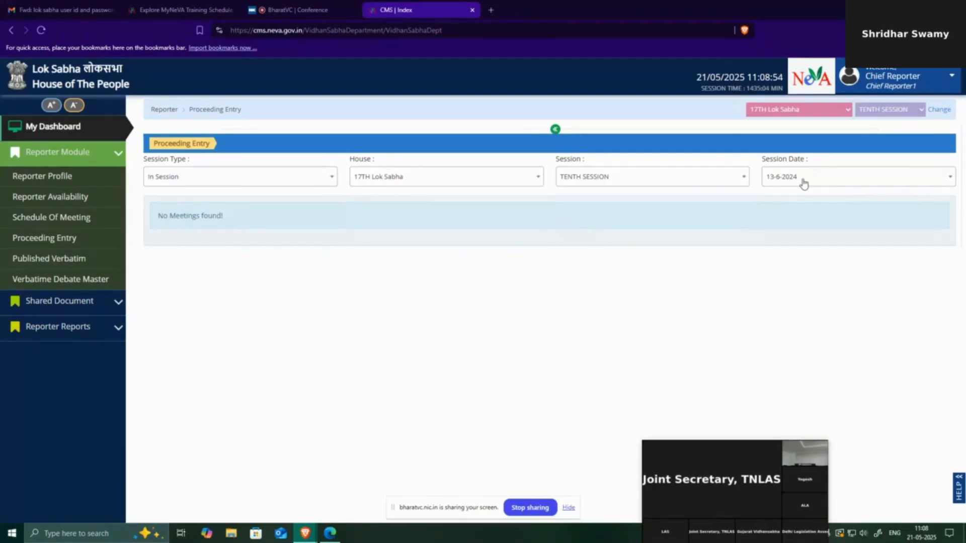
Step: List the proceeding meetings for session date 2-5-2025, then for 13-5-2025
{"action": "left_click", "coordinate": [804, 181]}
{"action": "scroll", "coordinate": [802, 242], "scroll_direction": "down", "scroll_amount": 10}
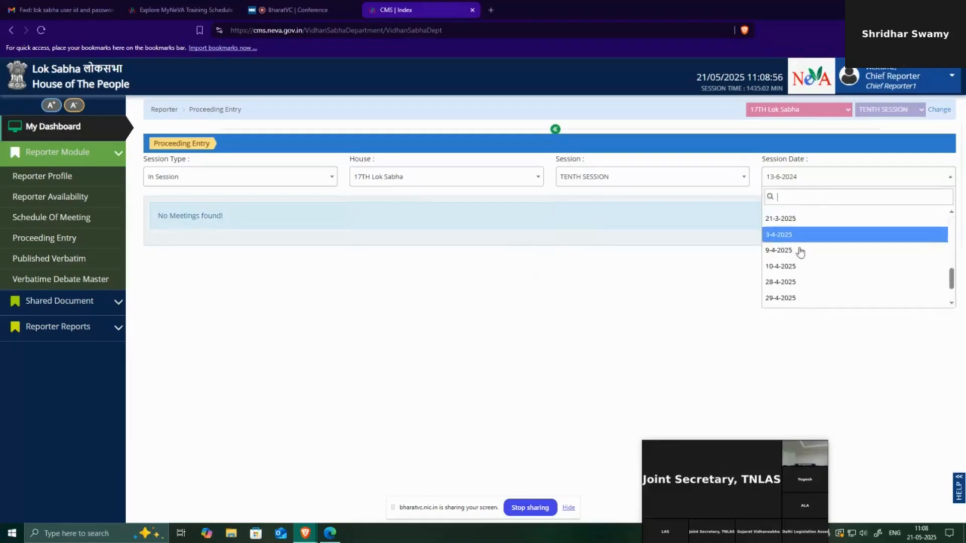
{"action": "left_click", "coordinate": [791, 284]}
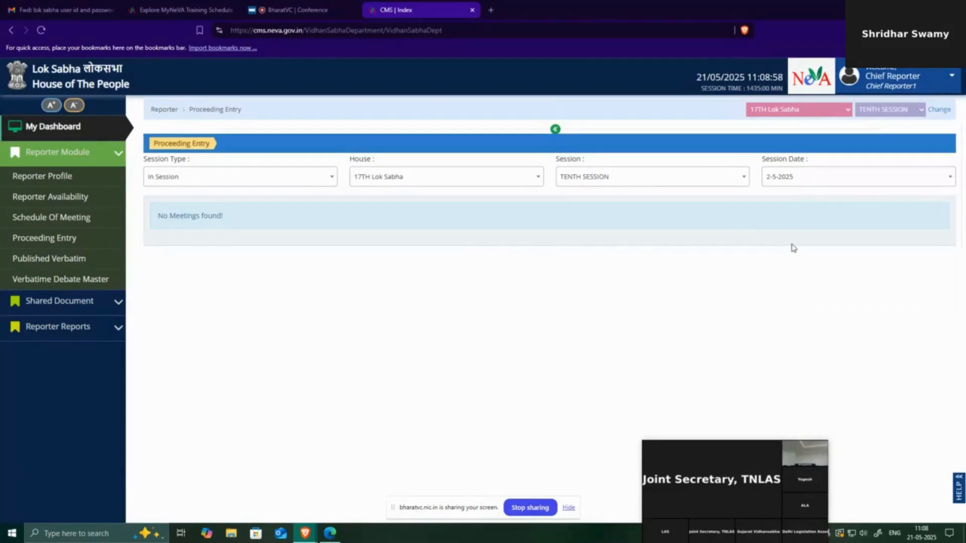
{"action": "left_click", "coordinate": [789, 182]}
{"action": "left_click", "coordinate": [790, 182]}
{"action": "left_click", "coordinate": [789, 181]}
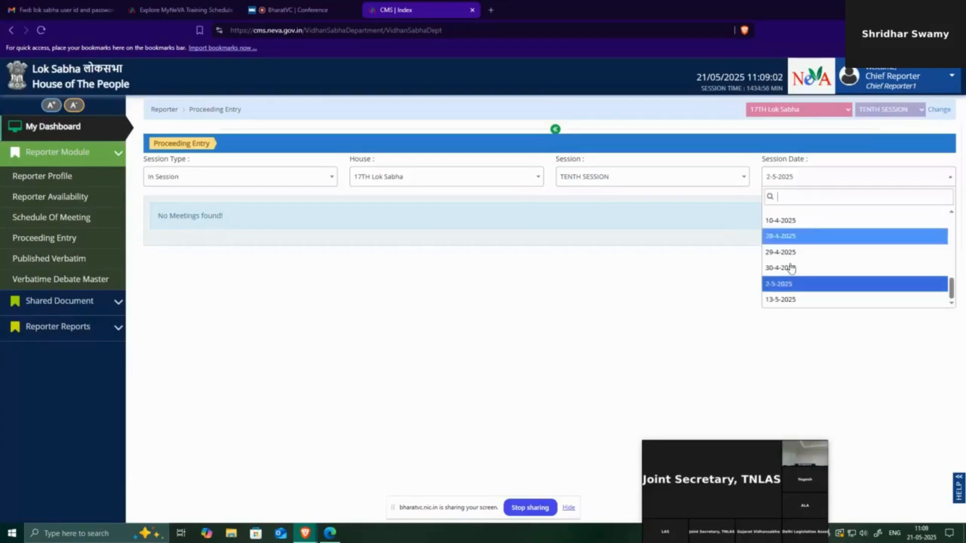
{"action": "left_click", "coordinate": [781, 300]}
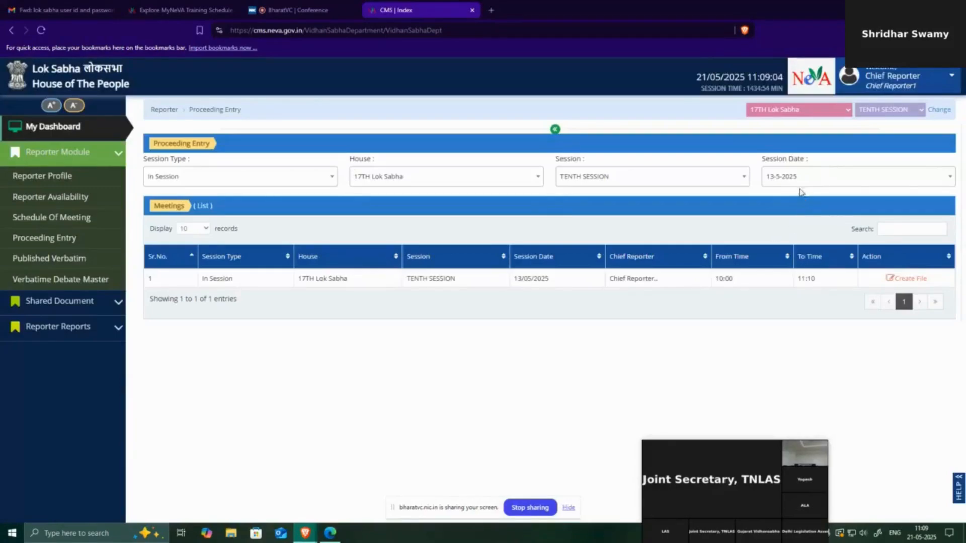
Step: Start adding a meeting schedule from Schedule Of Meeting and choose 17TH Lok Sabha as the house/committee code
{"action": "left_click", "coordinate": [23, 221]}
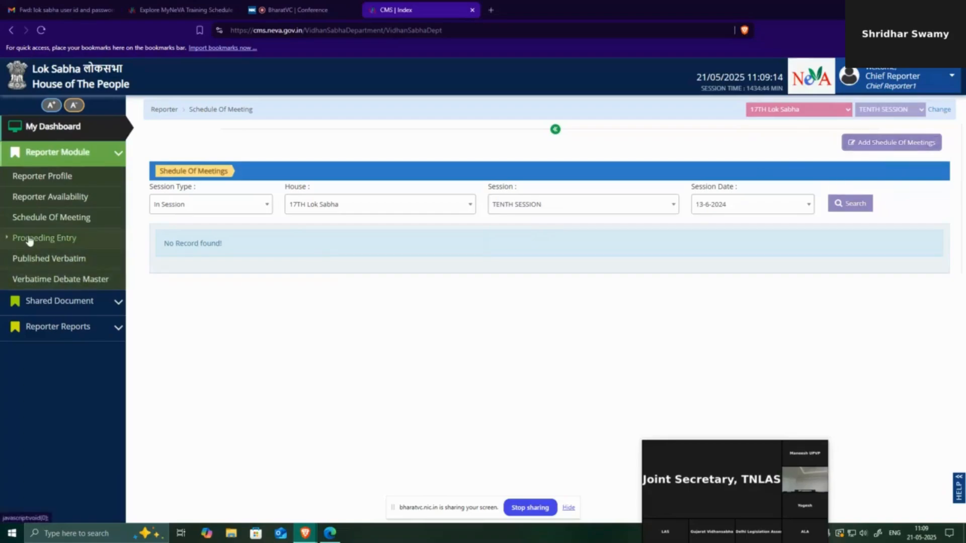
{"action": "left_click", "coordinate": [888, 146]}
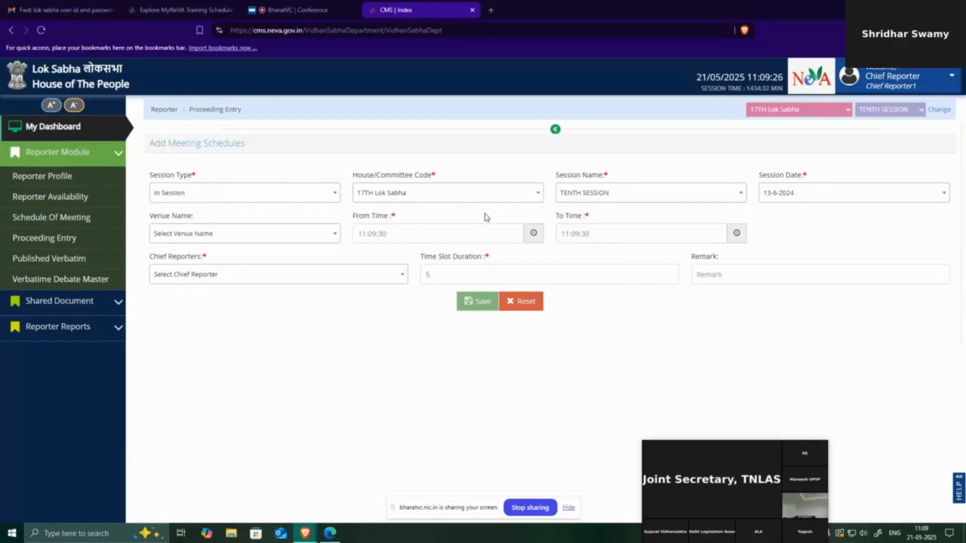
{"action": "left_click", "coordinate": [409, 197]}
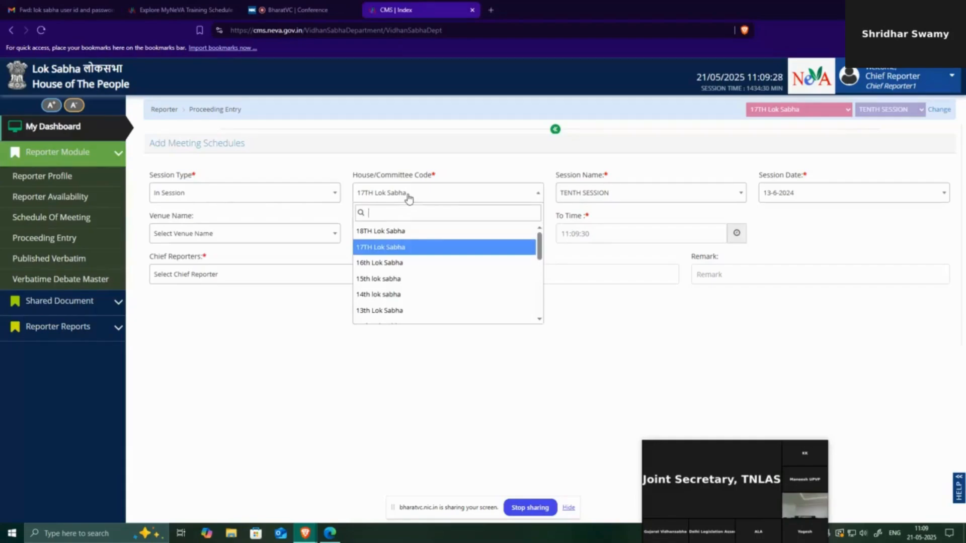
{"action": "left_click", "coordinate": [397, 247]}
{"action": "left_click", "coordinate": [642, 199]}
{"action": "left_click", "coordinate": [641, 199]}
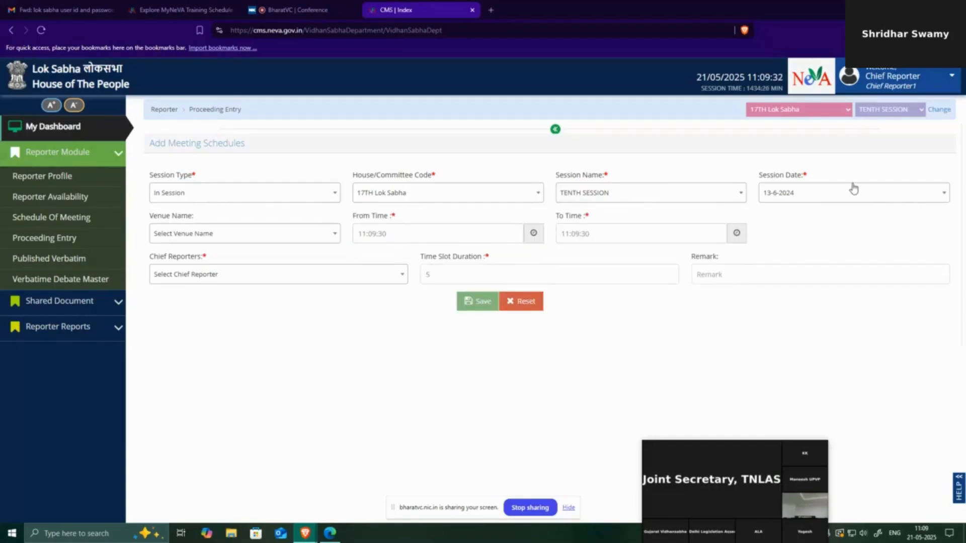
Step: Set the new meeting schedule's session date to 2-5-2025 and check the venue name options without choosing one
{"action": "left_click", "coordinate": [808, 198]}
{"action": "scroll", "coordinate": [803, 261], "scroll_direction": "down", "scroll_amount": 5}
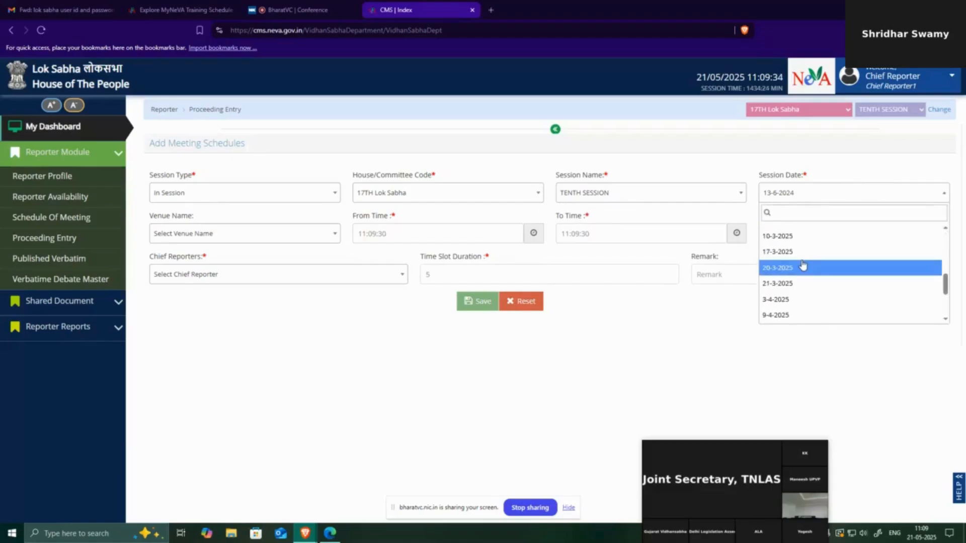
{"action": "scroll", "coordinate": [803, 267], "scroll_direction": "down", "scroll_amount": 3}
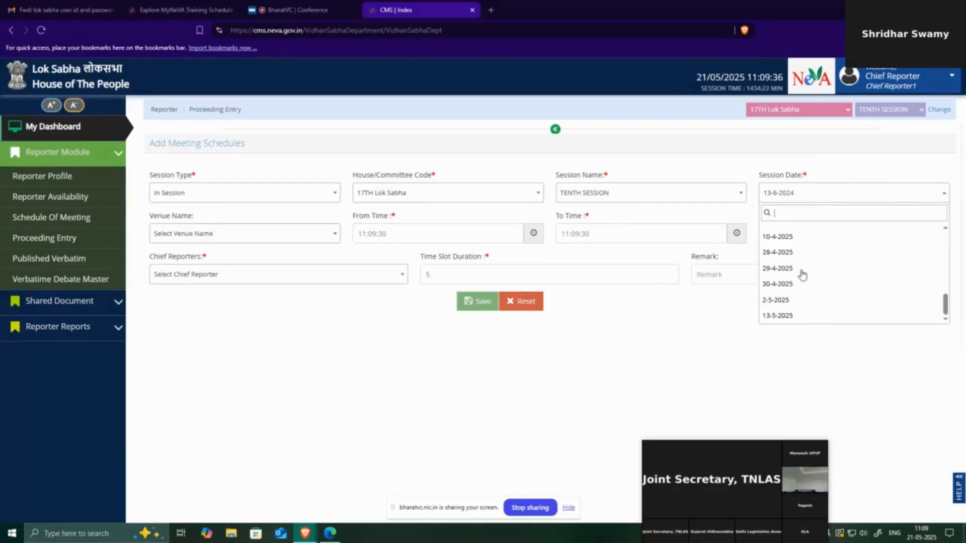
{"action": "left_click", "coordinate": [781, 304]}
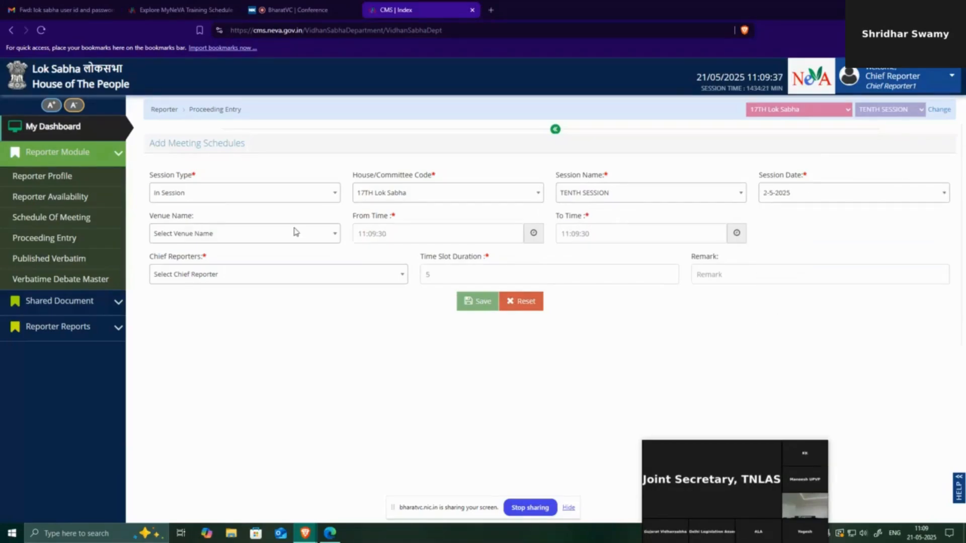
{"action": "left_click", "coordinate": [205, 237]}
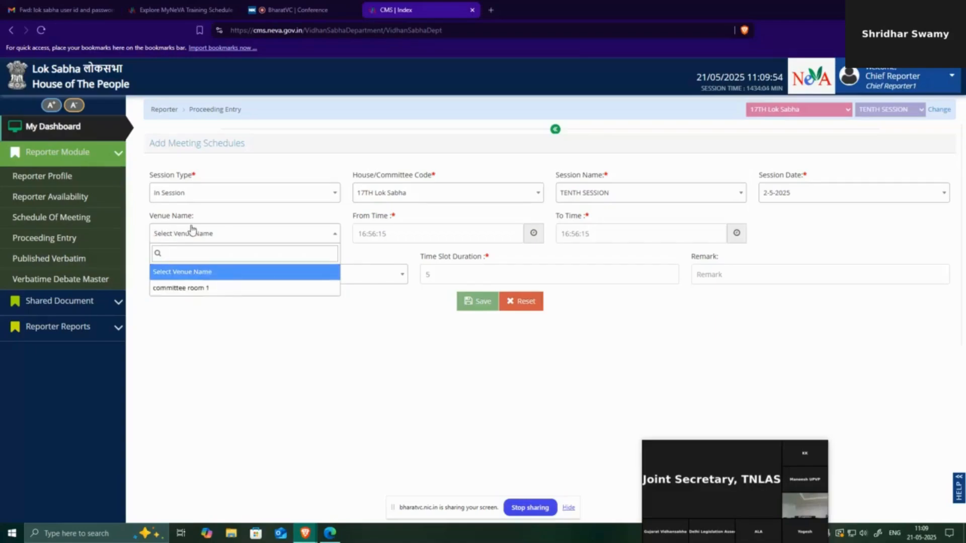
{"action": "left_click", "coordinate": [222, 384]}
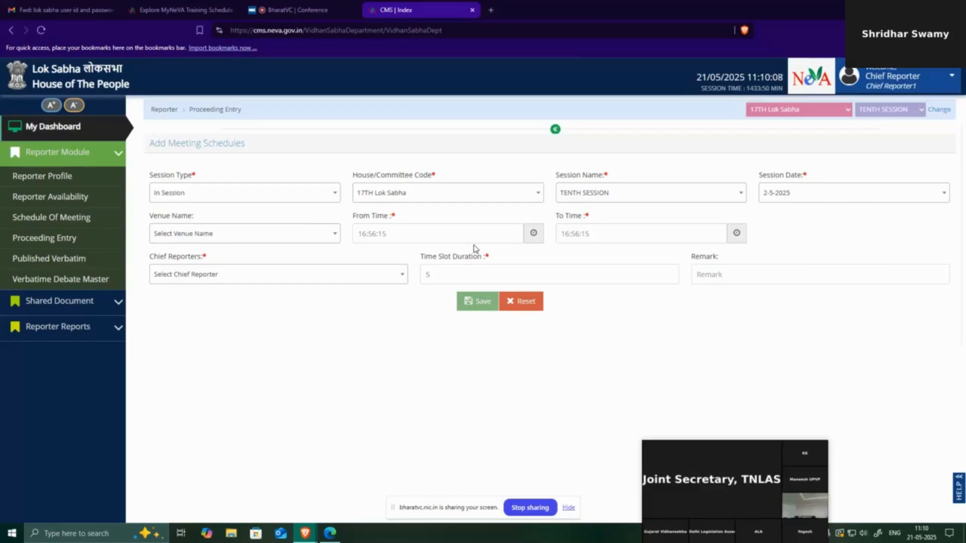
Step: Set the meeting's From Time to 10:00:00
{"action": "left_click", "coordinate": [444, 236]}
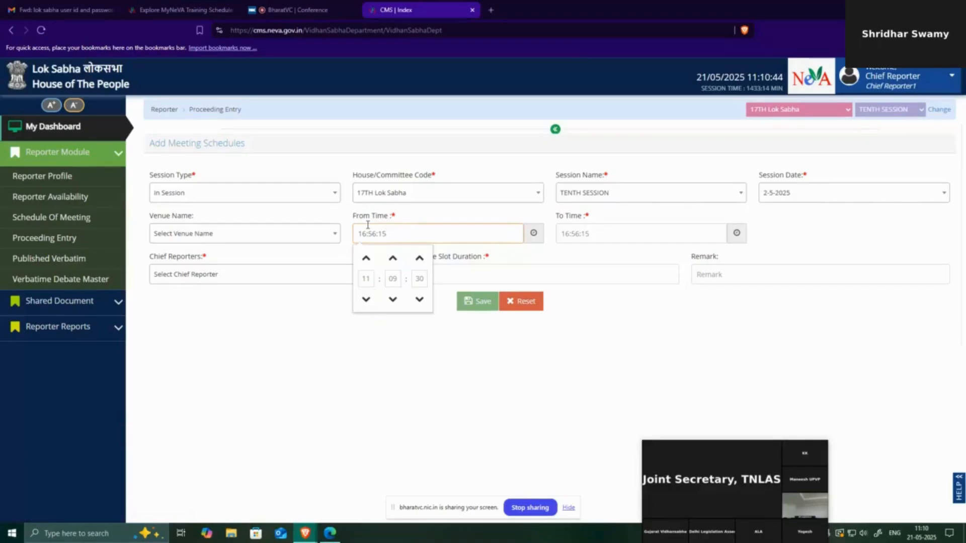
{"action": "left_click", "coordinate": [366, 259]}
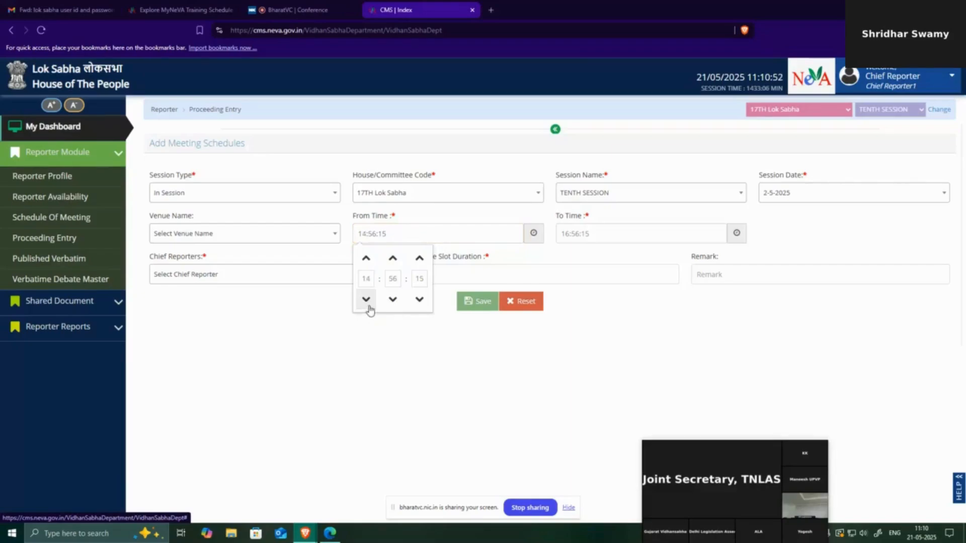
{"action": "left_click", "coordinate": [370, 304]}
{"action": "left_click", "coordinate": [370, 304]}
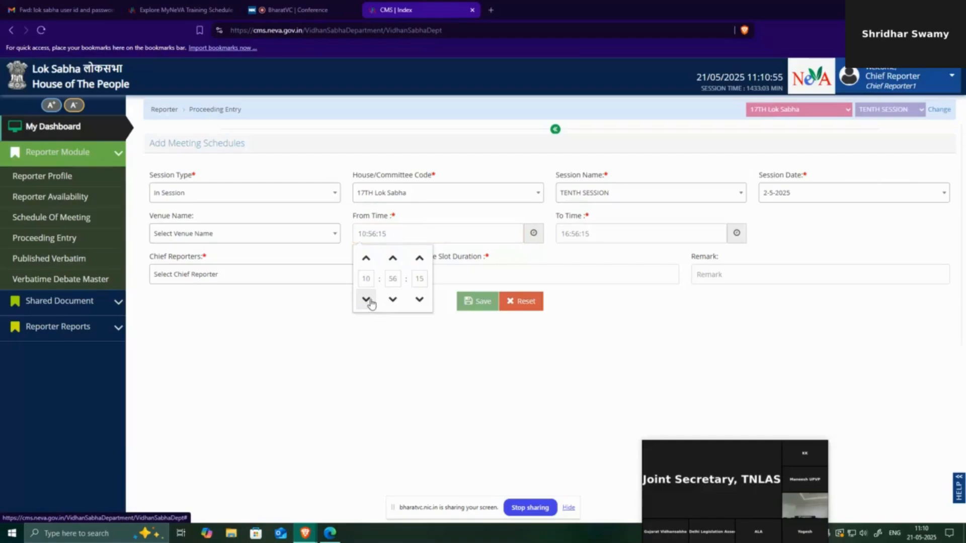
{"action": "left_click", "coordinate": [394, 260]}
{"action": "left_click", "coordinate": [396, 261]}
{"action": "left_click", "coordinate": [420, 304]}
{"action": "left_click", "coordinate": [365, 261]}
Step: Set the meeting's To Time to 11:00:00
{"action": "left_click", "coordinate": [629, 226]}
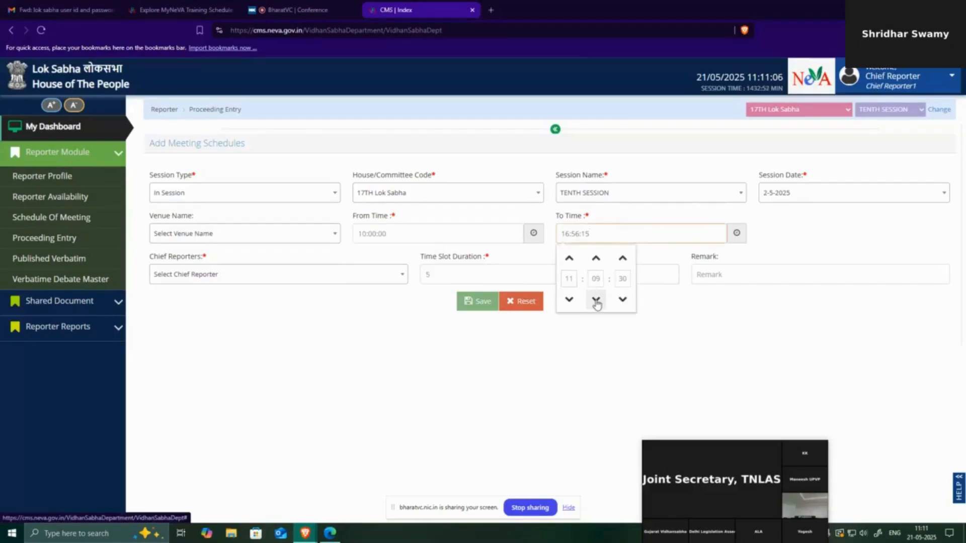
{"action": "left_click", "coordinate": [570, 259]}
{"action": "left_click", "coordinate": [569, 302]}
{"action": "left_click", "coordinate": [571, 304]}
{"action": "left_click", "coordinate": [572, 304]}
{"action": "left_click", "coordinate": [572, 305]}
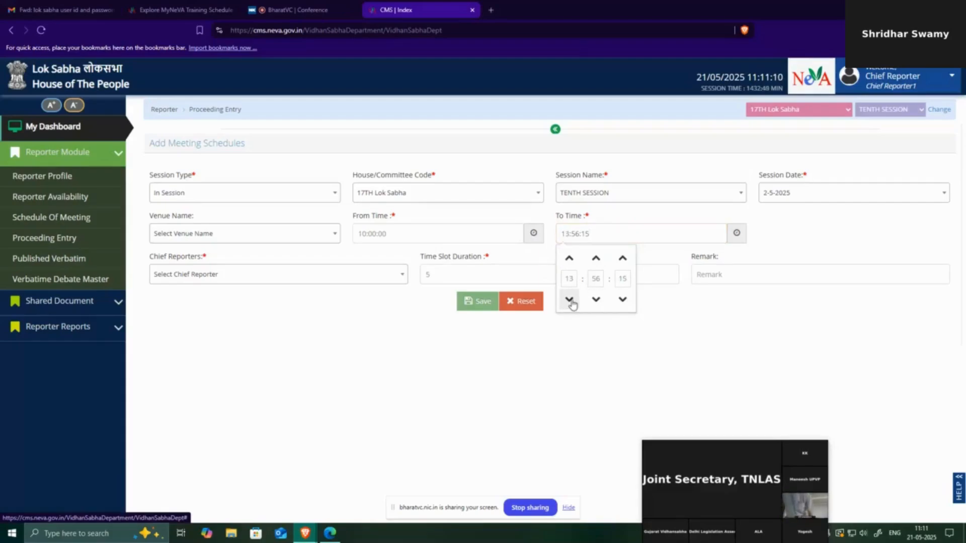
{"action": "left_click", "coordinate": [572, 305]}
{"action": "left_click", "coordinate": [573, 305]}
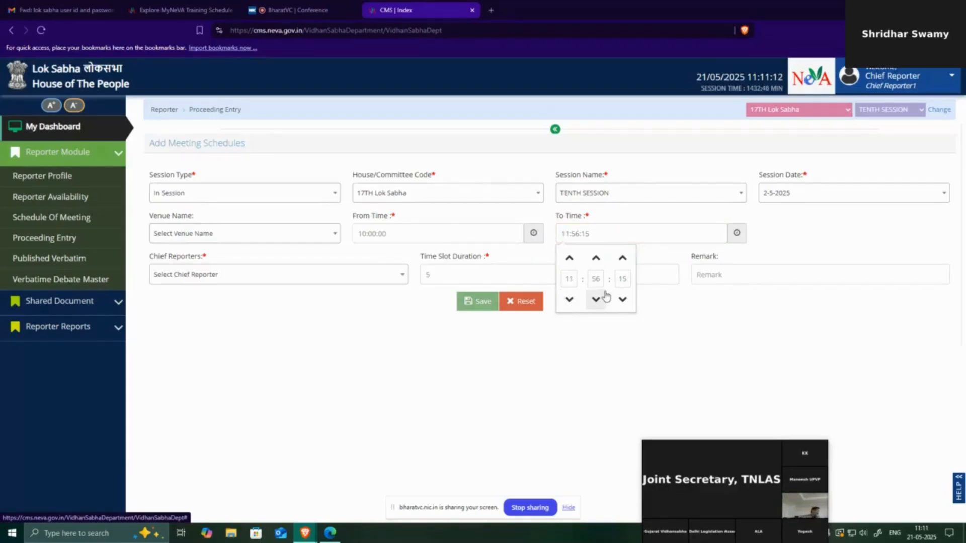
{"action": "left_click", "coordinate": [596, 300]}
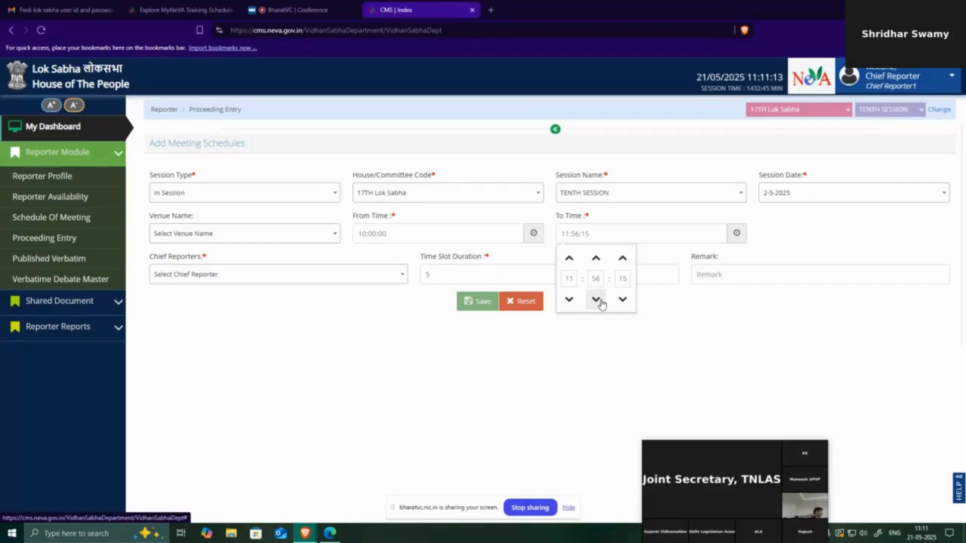
{"action": "left_click", "coordinate": [597, 259]}
{"action": "left_click", "coordinate": [542, 382]}
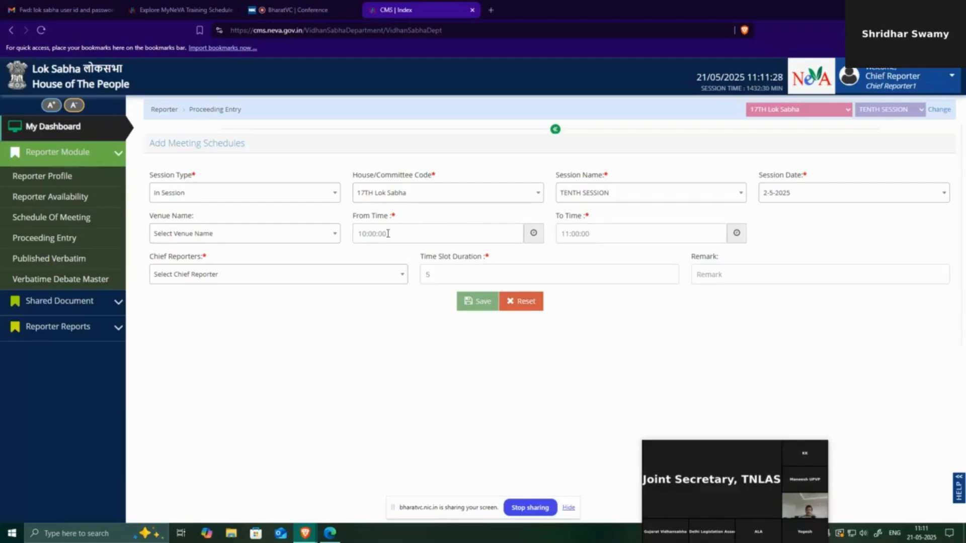
Step: Assign "Chief Reporter.." as chief reporter, set the time slot duration to 10, and save the new meeting
{"action": "left_click", "coordinate": [316, 283]}
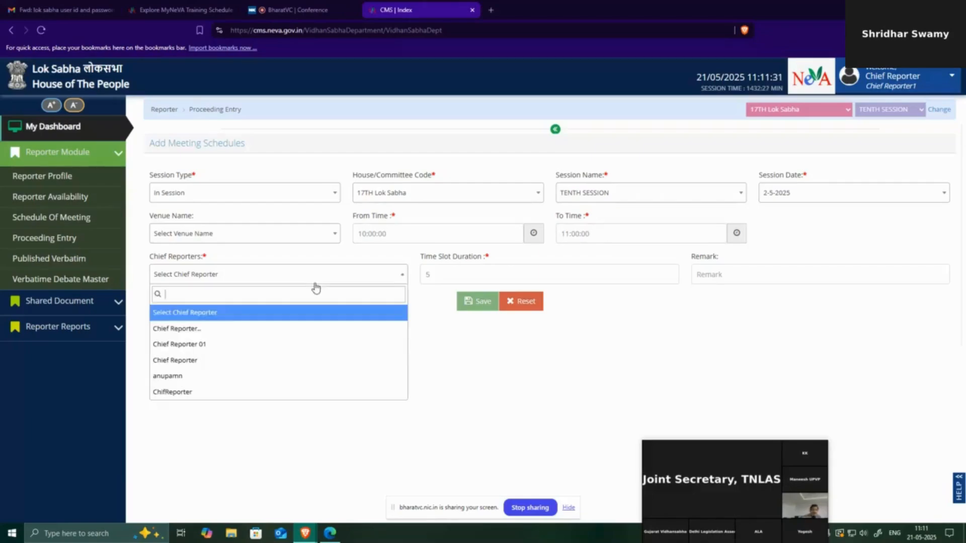
{"action": "left_click", "coordinate": [191, 329]}
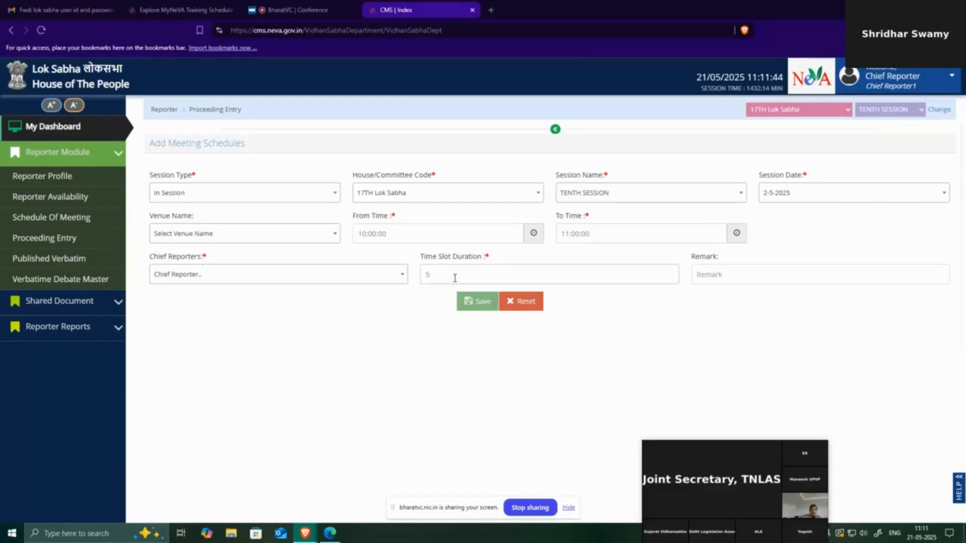
{"action": "double_click", "coordinate": [426, 277]}
{"action": "type", "text": "10"}
{"action": "left_click", "coordinate": [480, 305]}
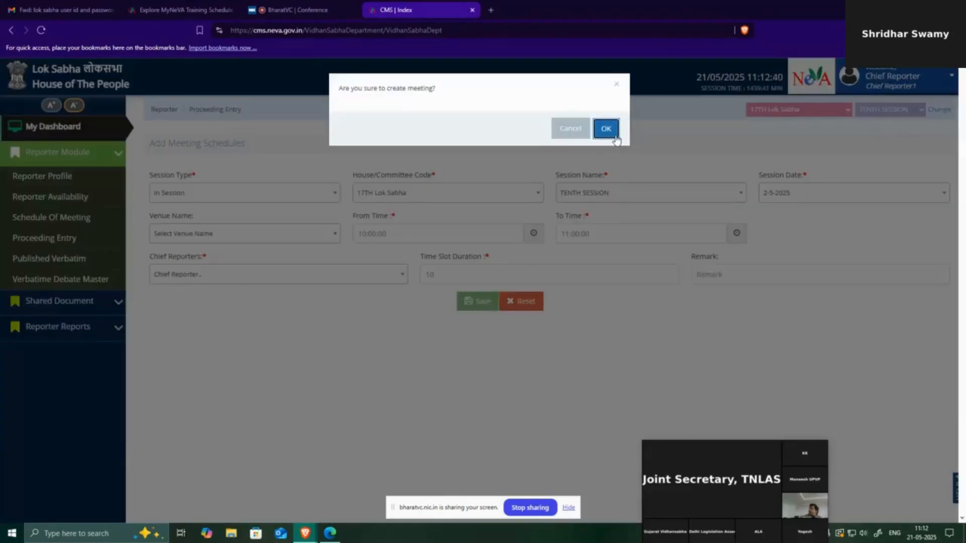
{"action": "left_click", "coordinate": [611, 132]}
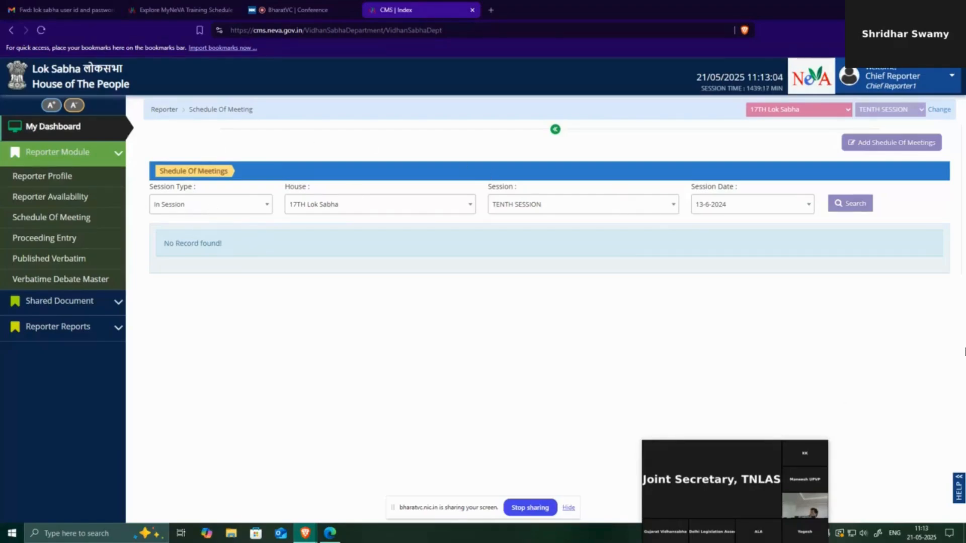
Step: List the scheduled In Session meetings of 17TH Lok Sabha, TENTH SESSION, for session date 2-5-2025
{"action": "left_click", "coordinate": [726, 211]}
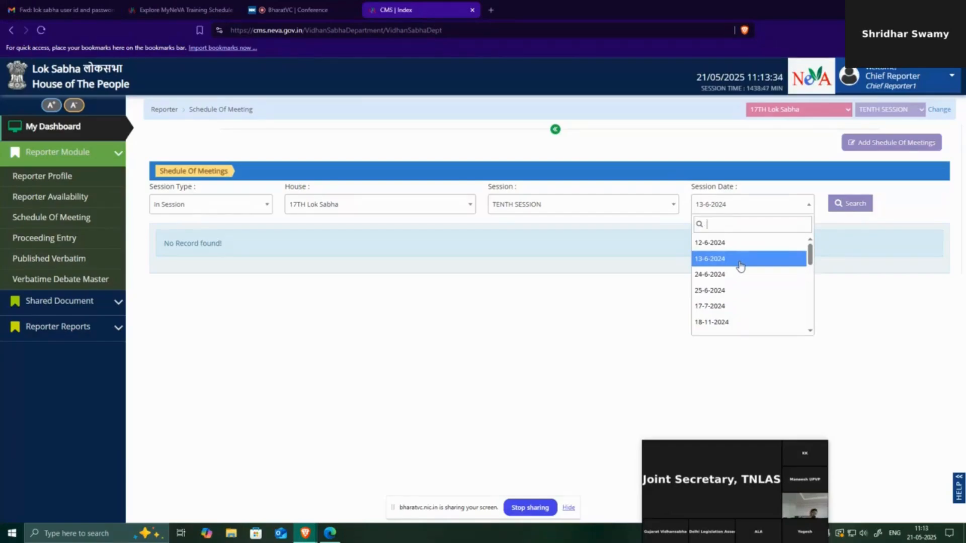
{"action": "left_click", "coordinate": [437, 282]}
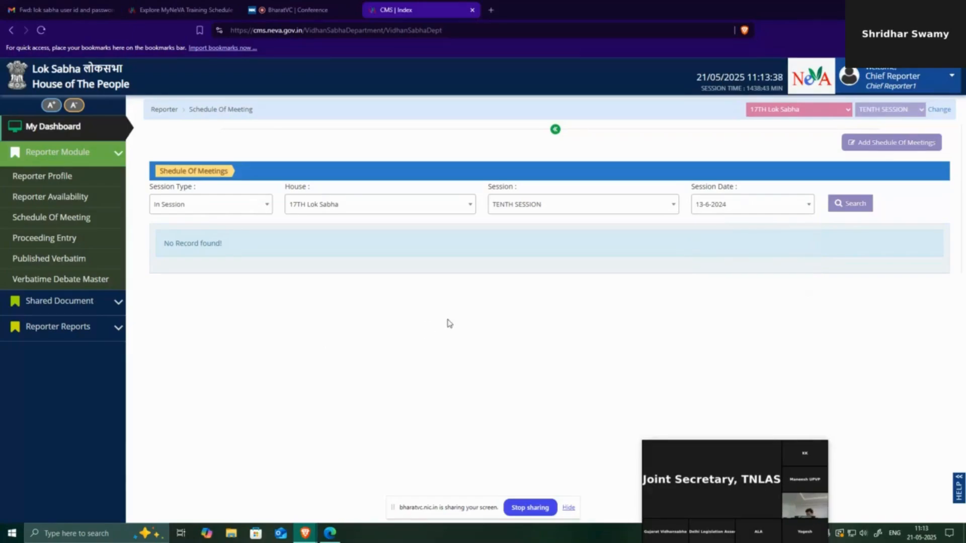
{"action": "left_click", "coordinate": [203, 210]}
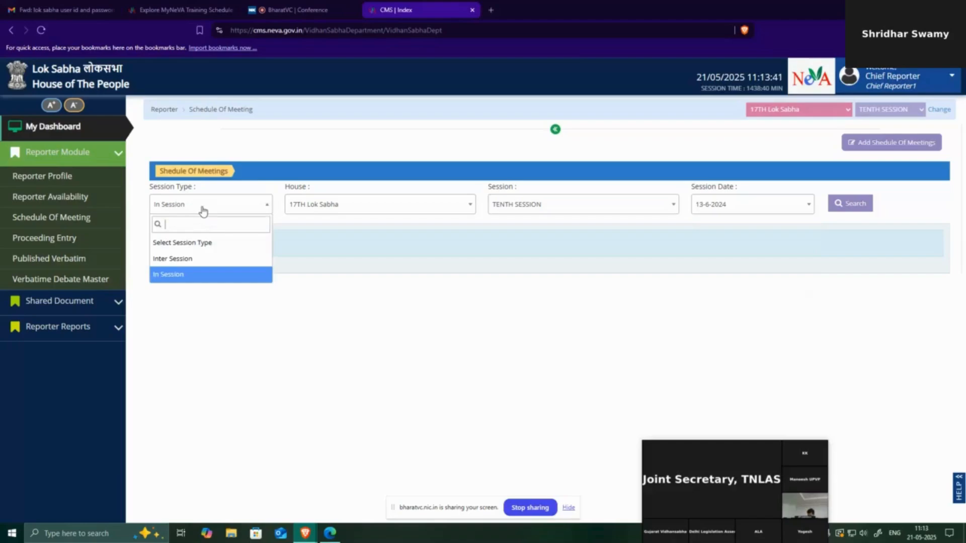
{"action": "left_click", "coordinate": [193, 280]}
{"action": "left_click", "coordinate": [336, 211]}
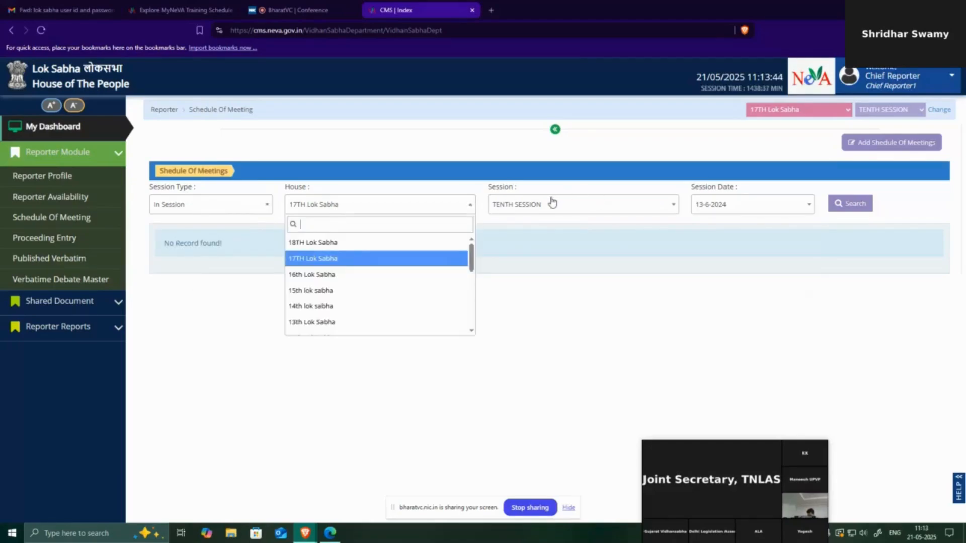
{"action": "left_click", "coordinate": [552, 203]}
{"action": "left_click", "coordinate": [730, 207]}
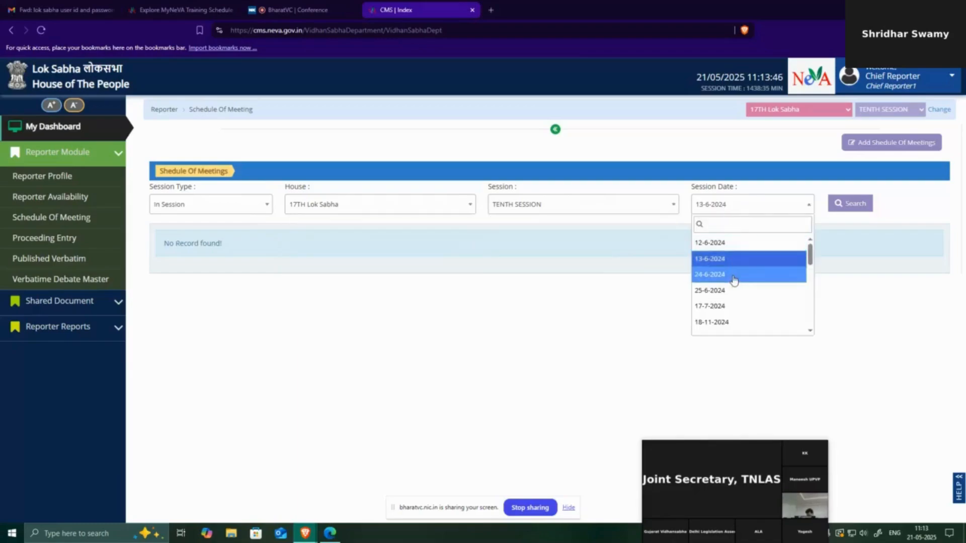
{"action": "scroll", "coordinate": [733, 282], "scroll_direction": "down", "scroll_amount": 5}
{"action": "left_click", "coordinate": [734, 312]}
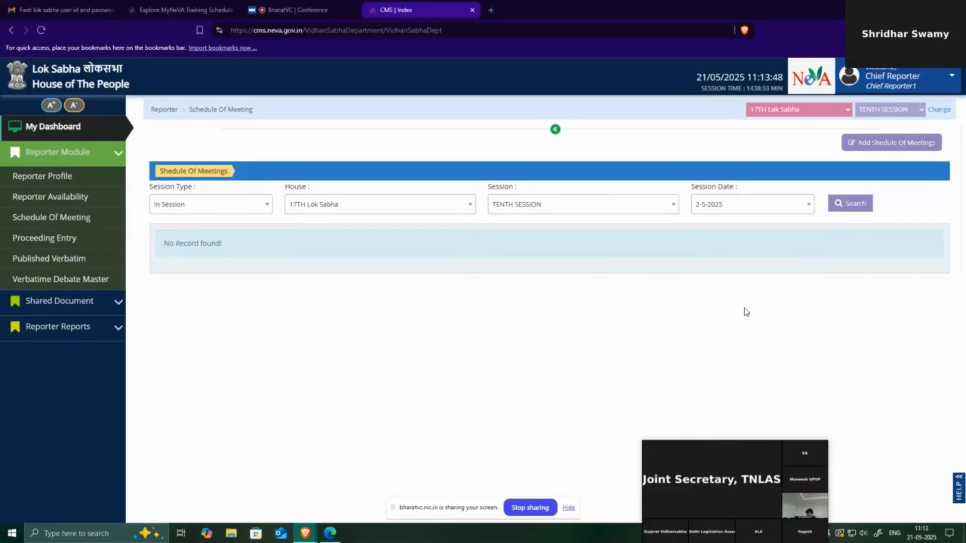
{"action": "left_click", "coordinate": [849, 206]}
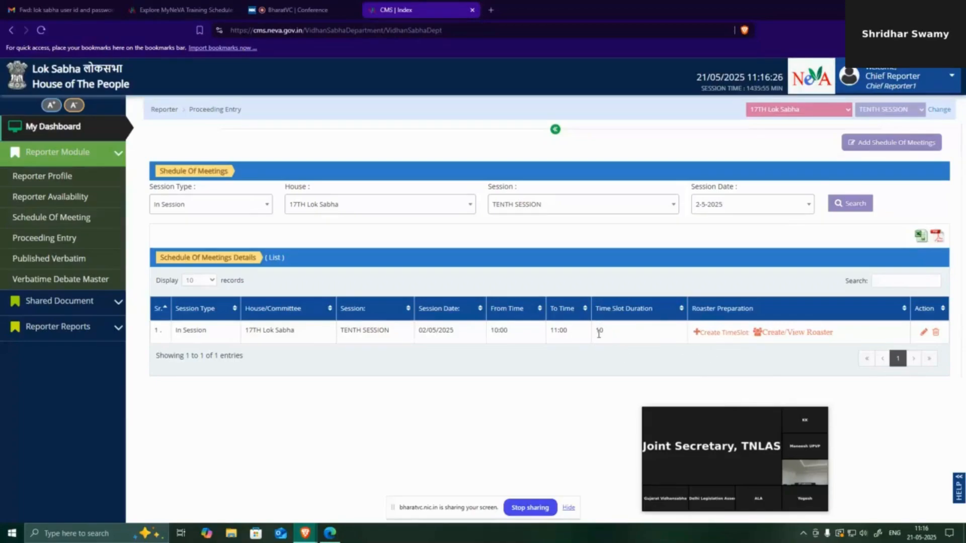
Step: Create the time slots for the 10:00 to 11:00 meeting and proceed to roster creation
{"action": "left_click", "coordinate": [719, 334]}
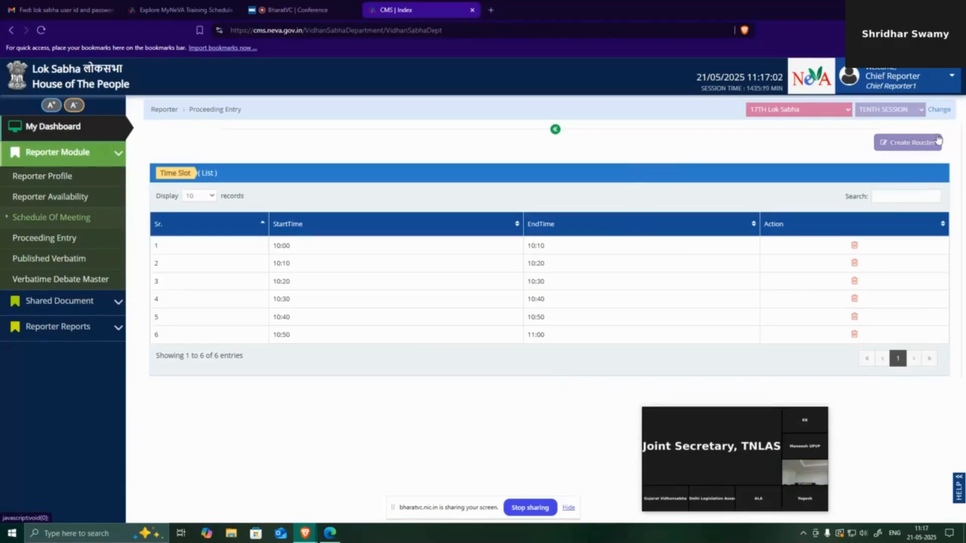
{"action": "left_click", "coordinate": [901, 145]}
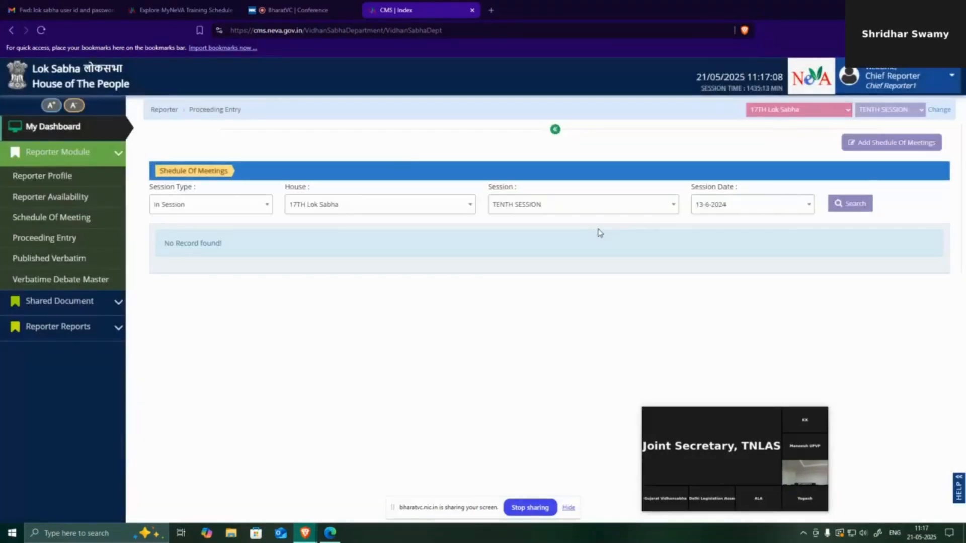
Step: List the scheduled meetings for session date 2-5-2025 again and open roster creation for the 10:00 to 11:00 meeting
{"action": "left_click", "coordinate": [755, 210]}
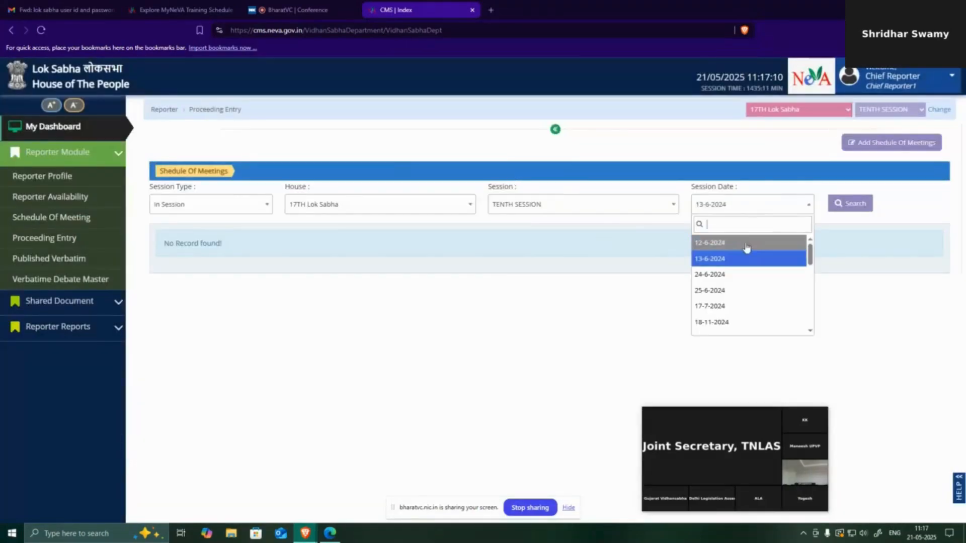
{"action": "scroll", "coordinate": [742, 262], "scroll_direction": "down", "scroll_amount": 3}
{"action": "scroll", "coordinate": [739, 270], "scroll_direction": "down", "scroll_amount": 4}
{"action": "left_click", "coordinate": [715, 310]}
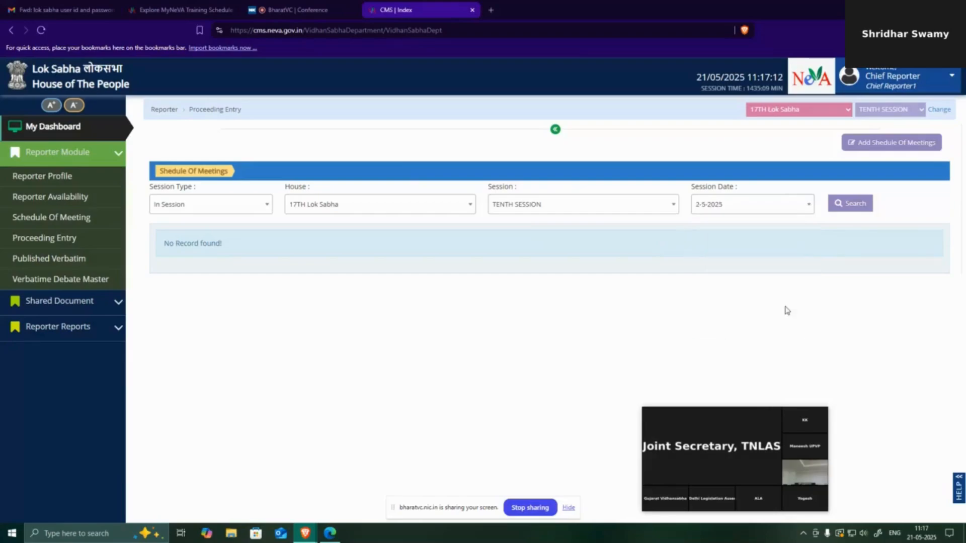
{"action": "left_click", "coordinate": [868, 203]}
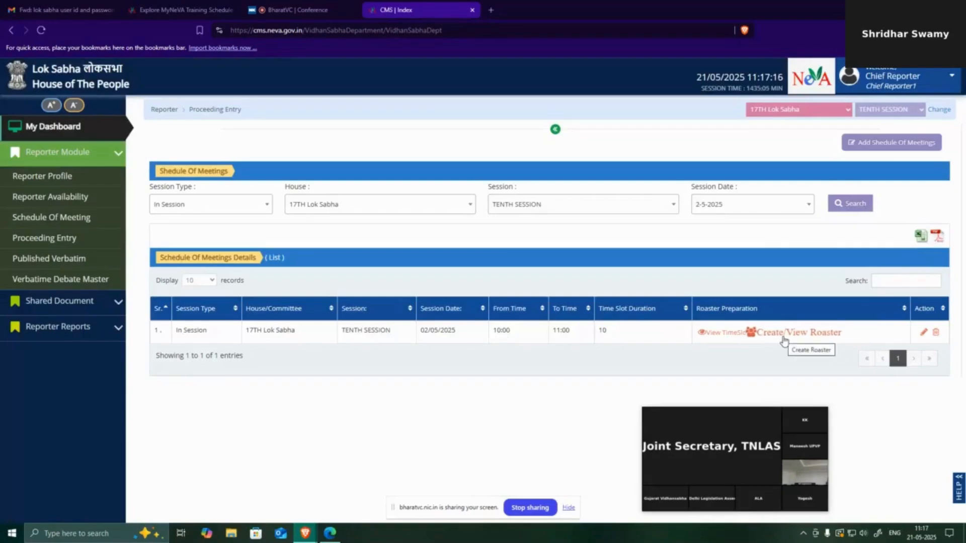
{"action": "left_click", "coordinate": [783, 336]}
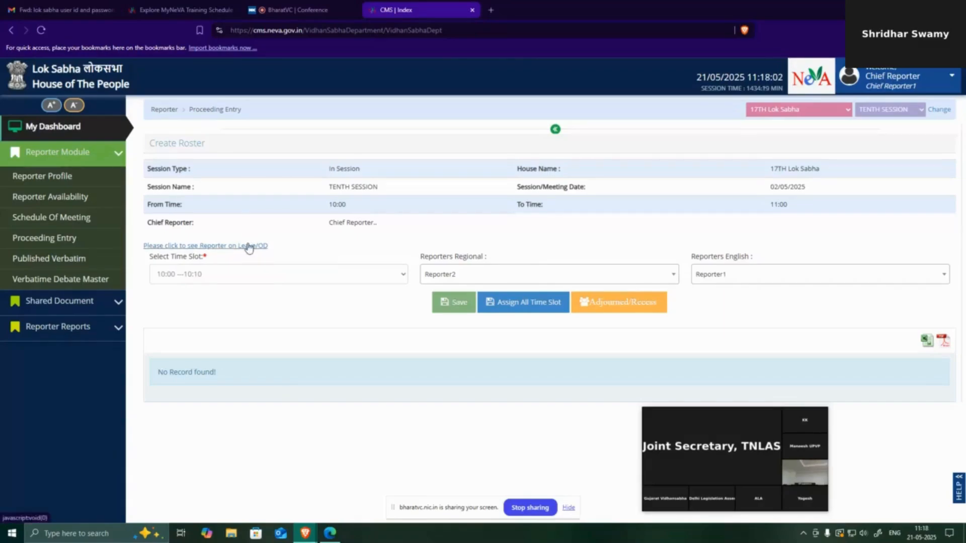
Step: Open the reporters on leave/OD list and search for reporter type Reporter, status On Leave, leave type Full Day
{"action": "left_click", "coordinate": [224, 251]}
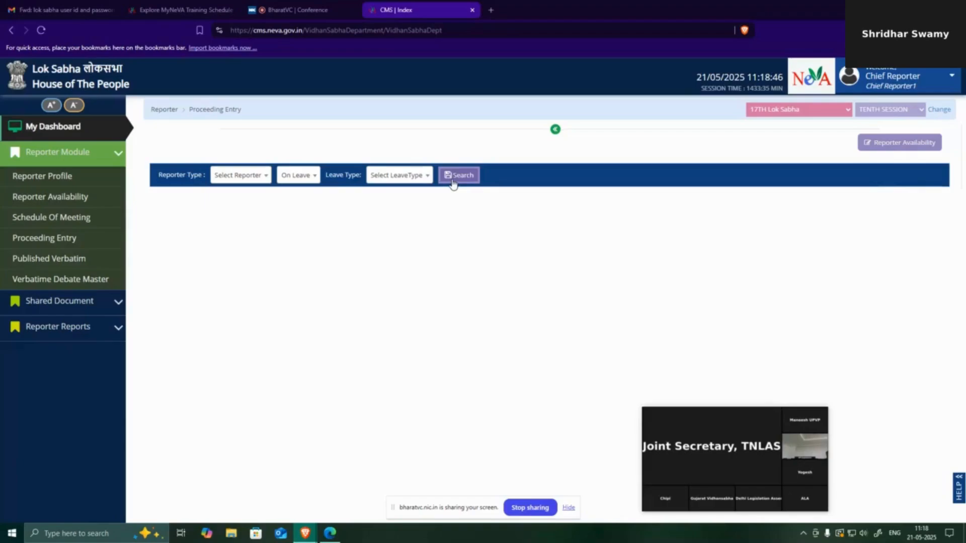
{"action": "left_click", "coordinate": [249, 176]}
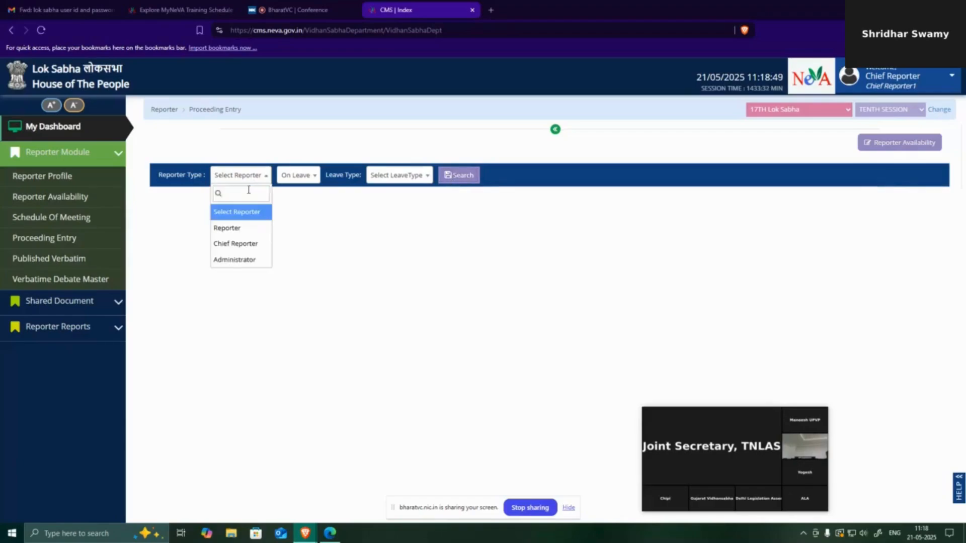
{"action": "left_click", "coordinate": [235, 231]}
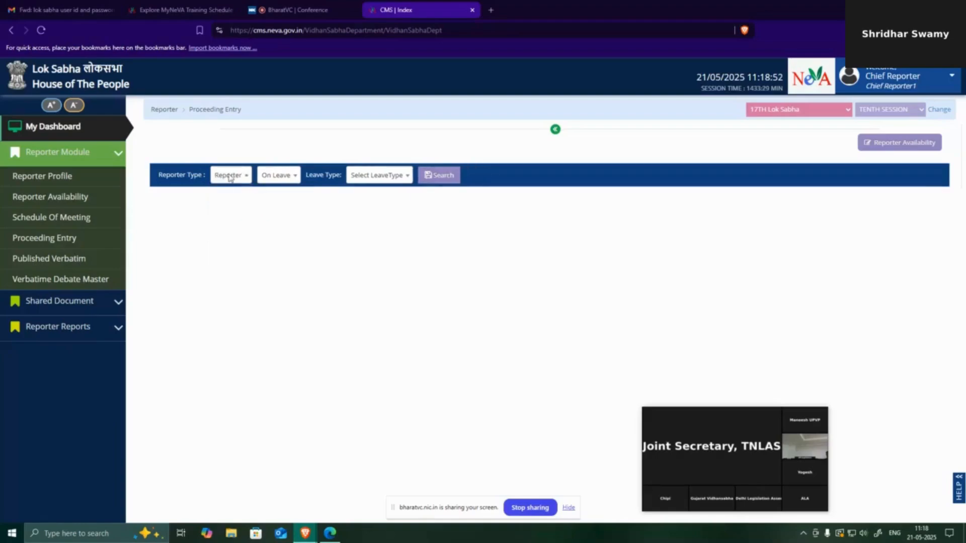
{"action": "left_click", "coordinate": [273, 182]}
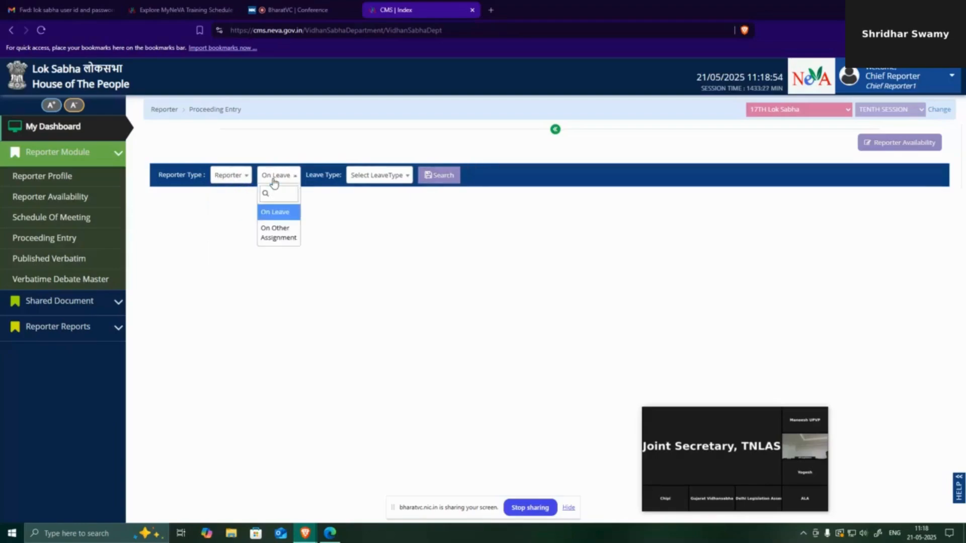
{"action": "left_click", "coordinate": [285, 242]}
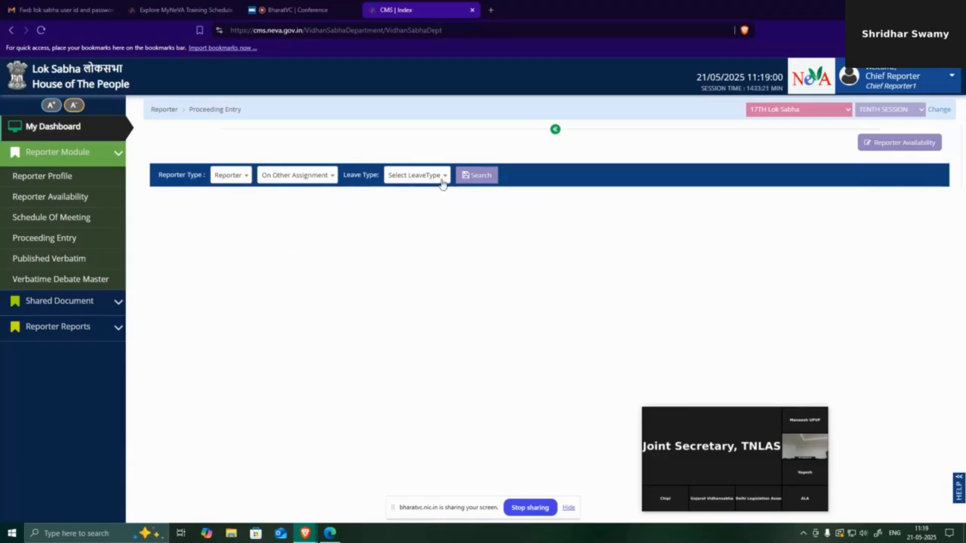
{"action": "left_click", "coordinate": [417, 181]}
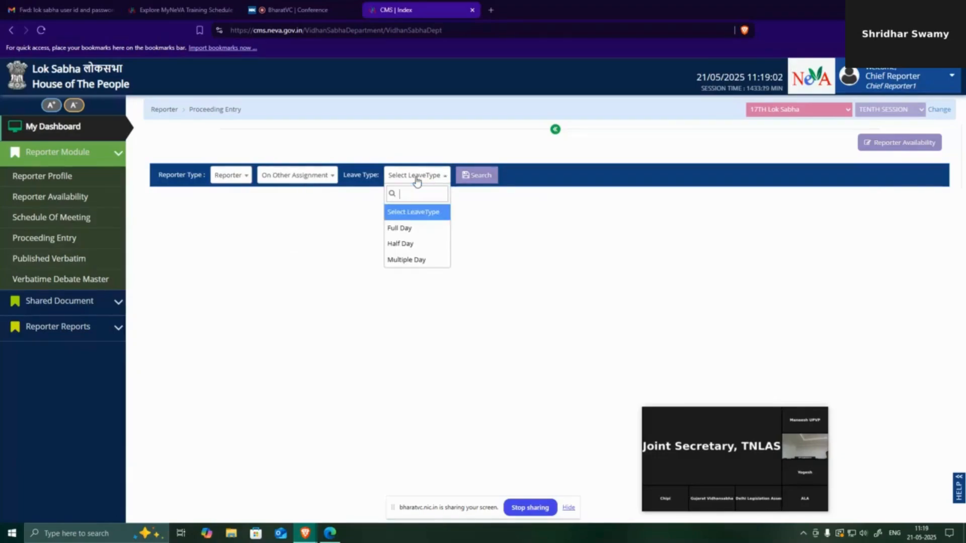
{"action": "left_click", "coordinate": [272, 179]}
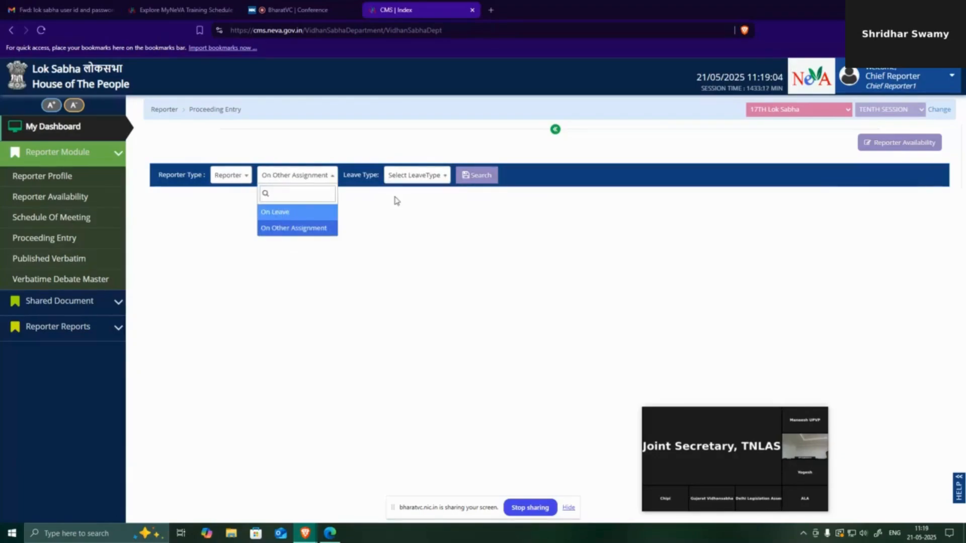
{"action": "left_click", "coordinate": [282, 215]}
{"action": "left_click", "coordinate": [391, 178]}
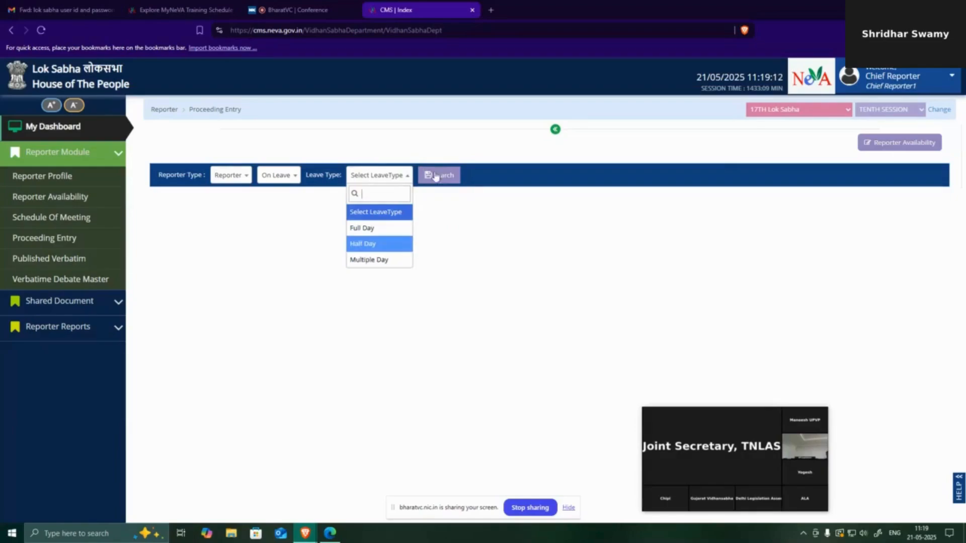
{"action": "left_click", "coordinate": [402, 225]}
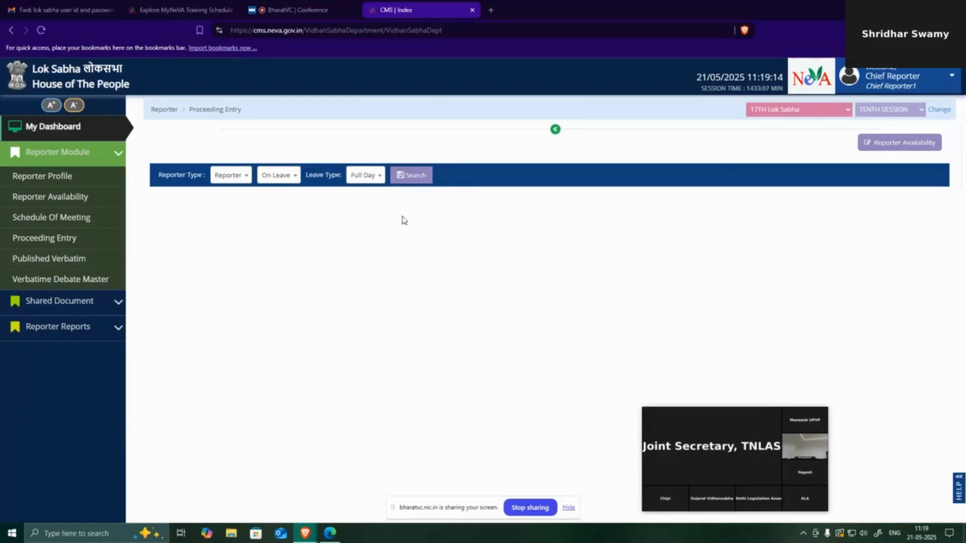
{"action": "left_click", "coordinate": [426, 179]}
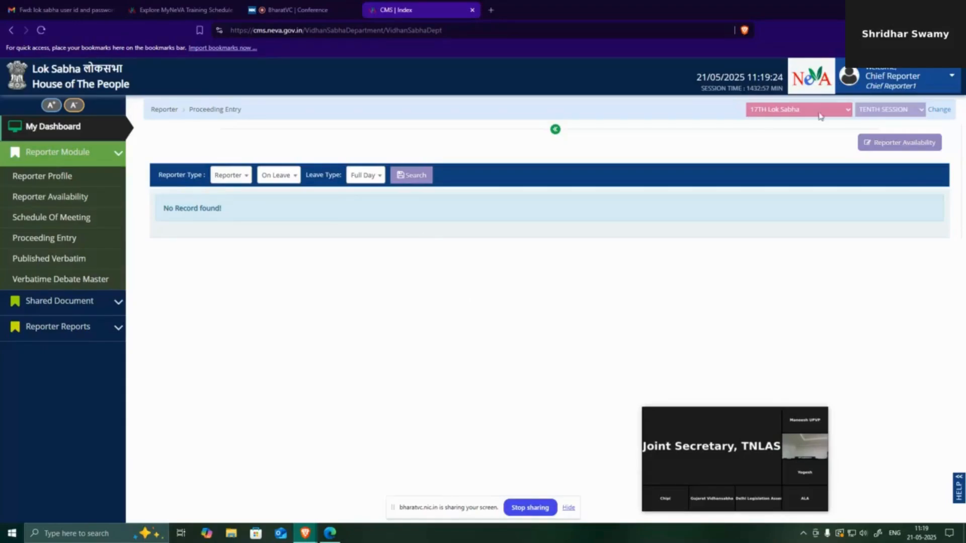
Step: Start a new reporter availability entry, choosing reporter type Reporter and Reporter1, and mark it On Leave
{"action": "left_click", "coordinate": [904, 146]}
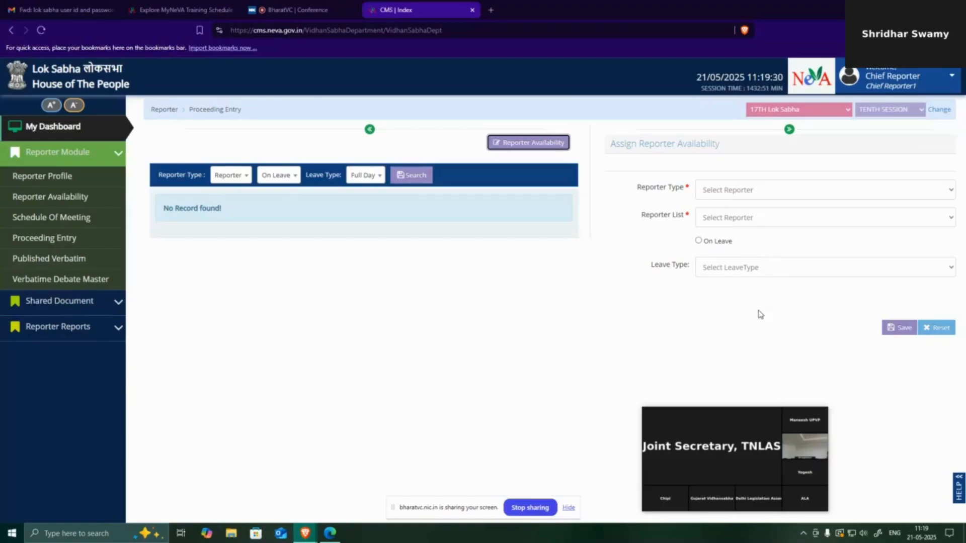
{"action": "left_click", "coordinate": [730, 197]}
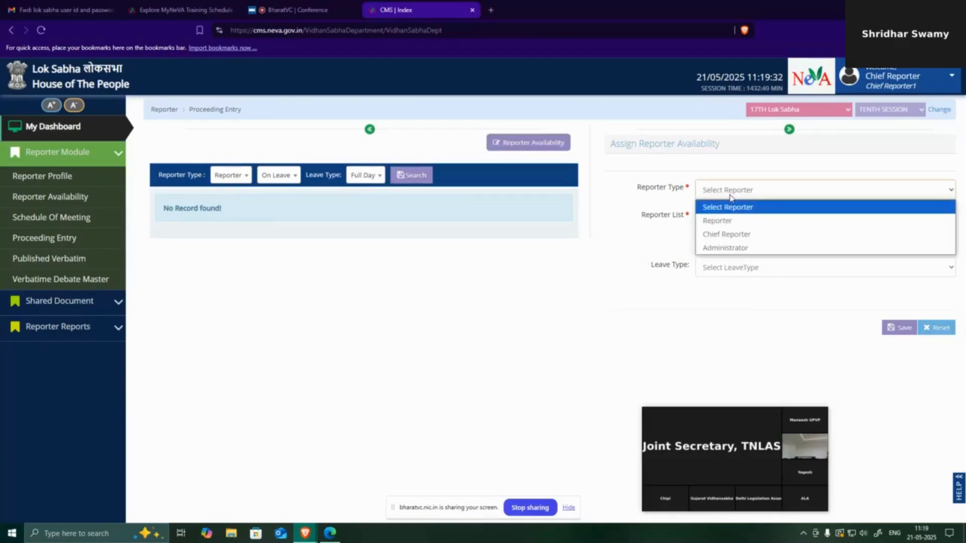
{"action": "left_click", "coordinate": [719, 220]}
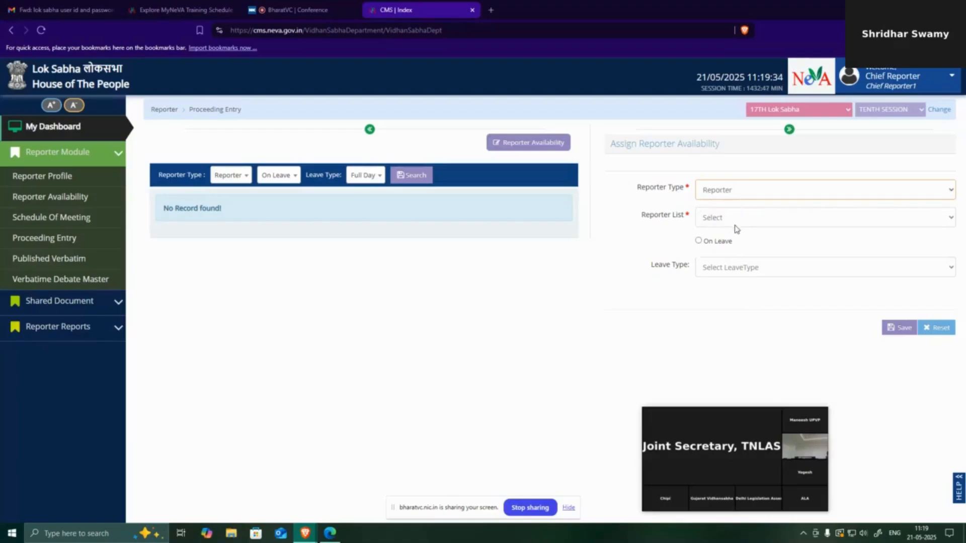
{"action": "left_click", "coordinate": [731, 217]}
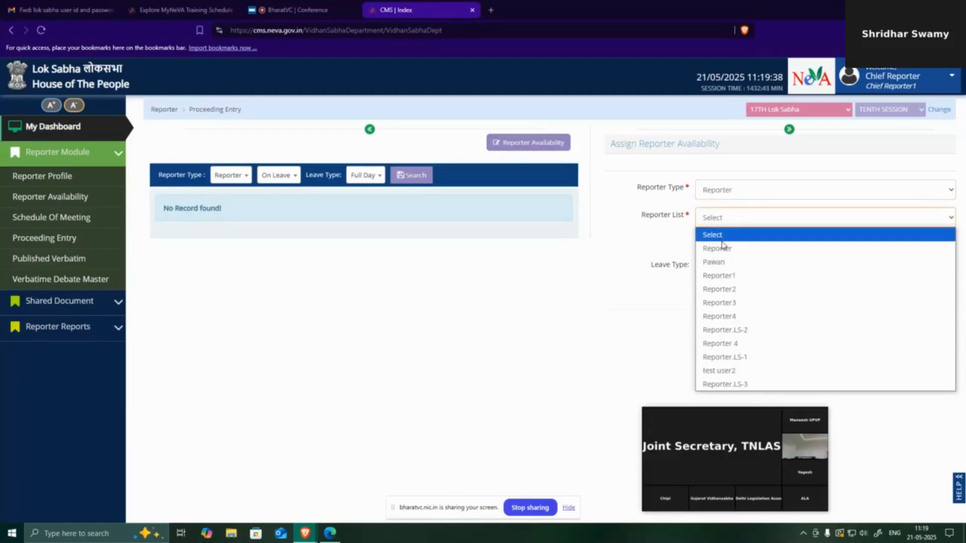
{"action": "left_click", "coordinate": [729, 275]}
{"action": "left_click", "coordinate": [729, 274]}
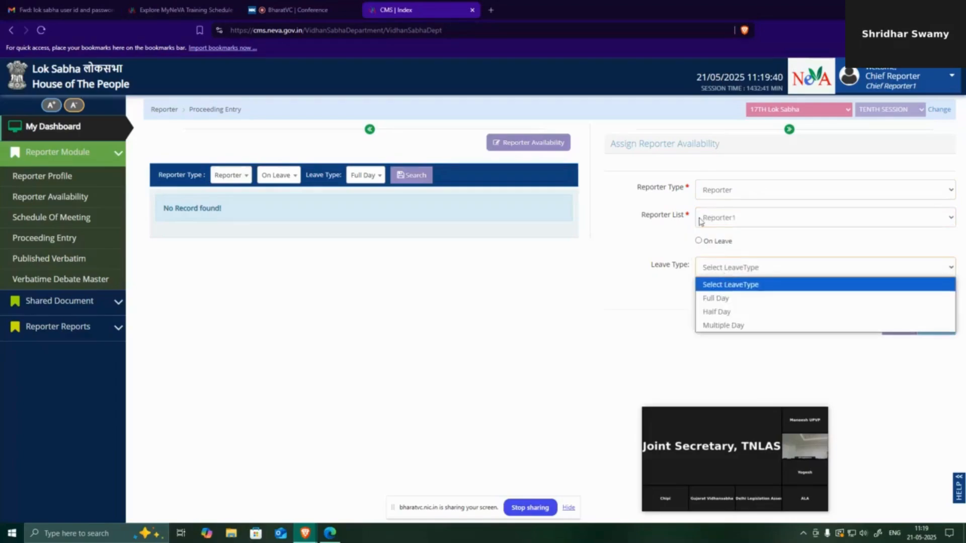
{"action": "left_click", "coordinate": [668, 250]}
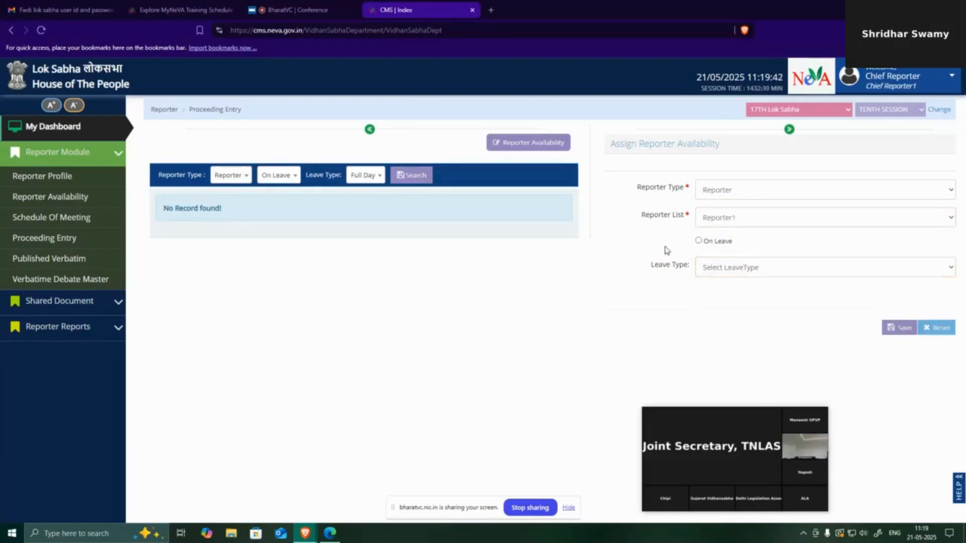
{"action": "left_click", "coordinate": [699, 242]}
Step: Set Reporter1's leave type to Full Day with the date 02/02/2025
{"action": "left_click", "coordinate": [766, 269]}
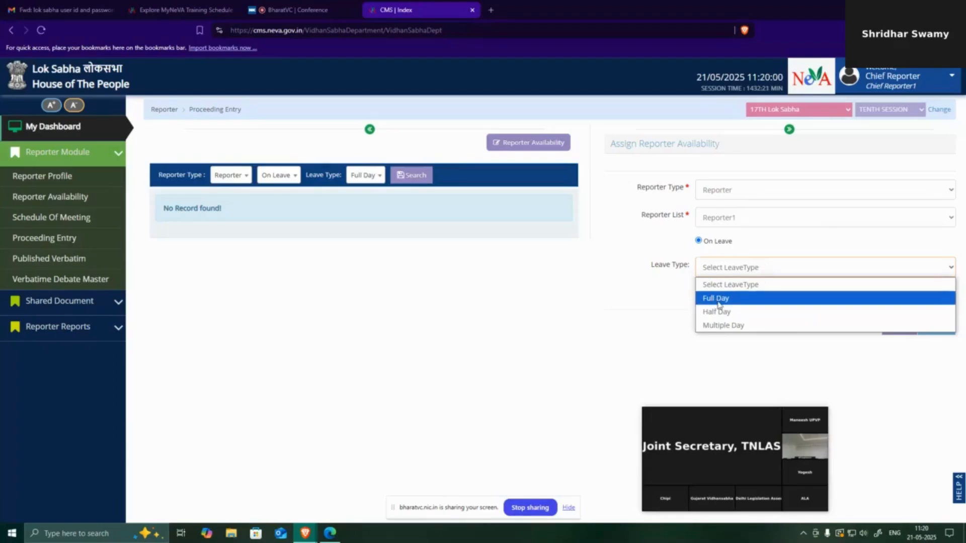
{"action": "left_click", "coordinate": [683, 292]}
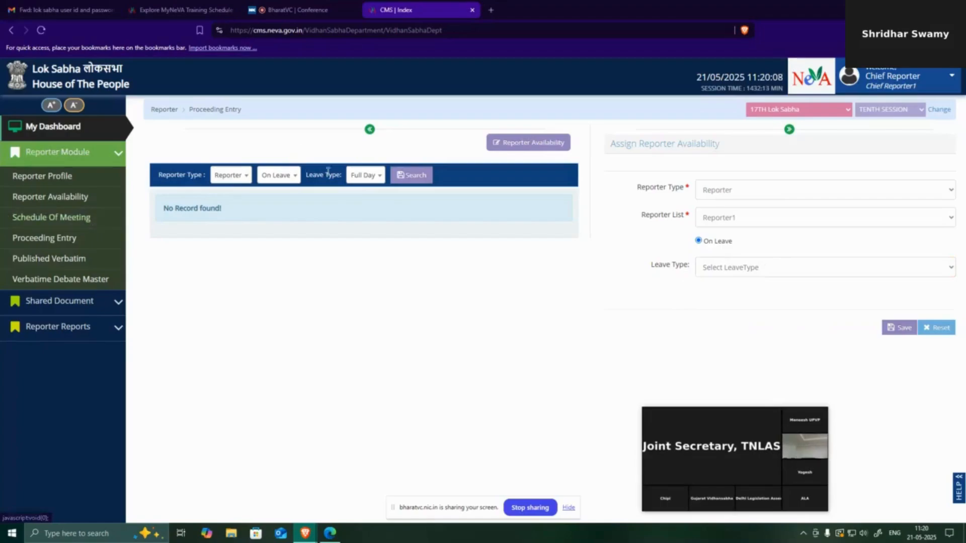
{"action": "left_click", "coordinate": [780, 271]}
{"action": "left_click", "coordinate": [718, 297]}
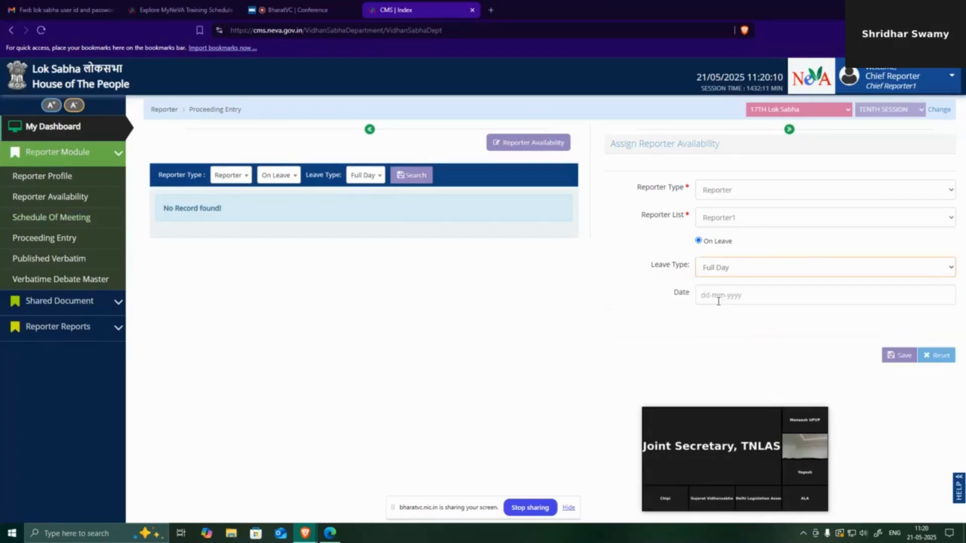
{"action": "left_click", "coordinate": [721, 296]}
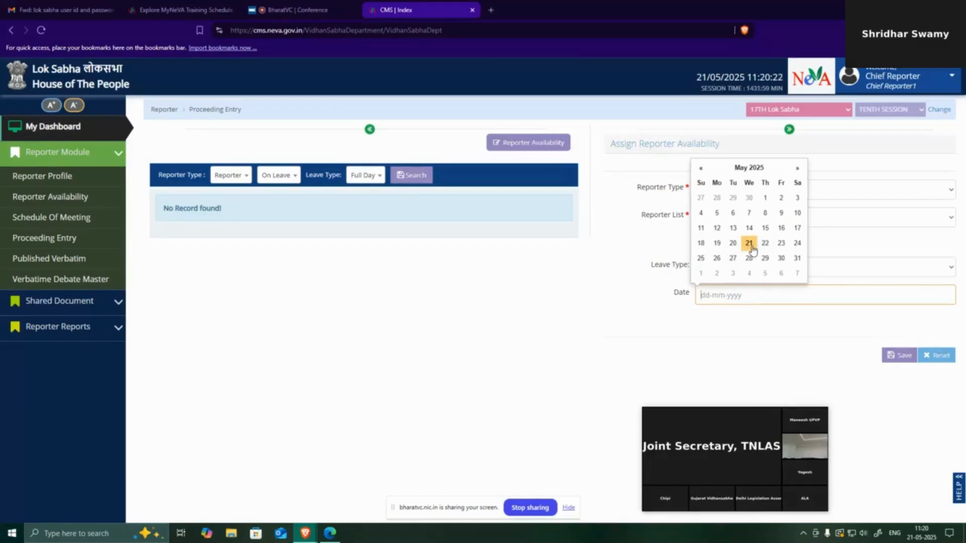
{"action": "left_click", "coordinate": [749, 168]}
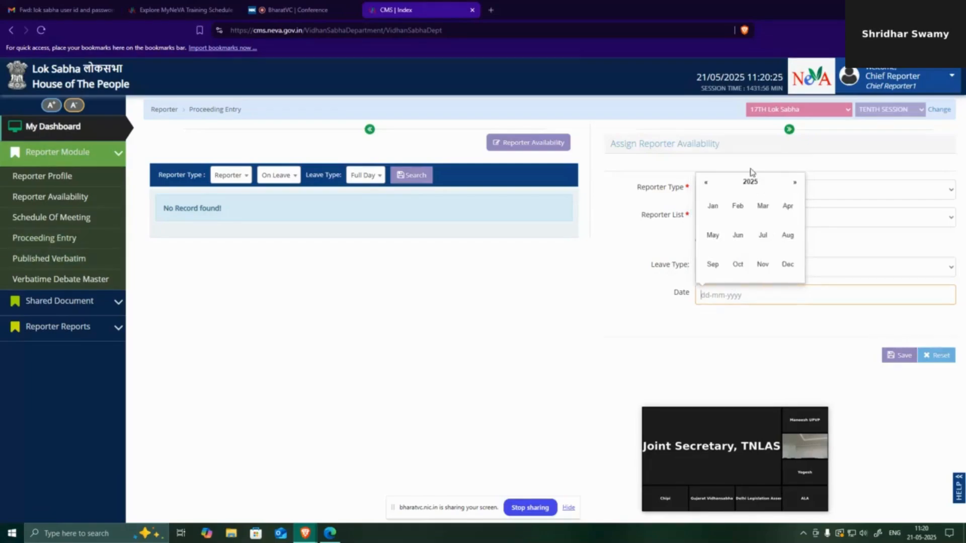
{"action": "left_click", "coordinate": [739, 208]}
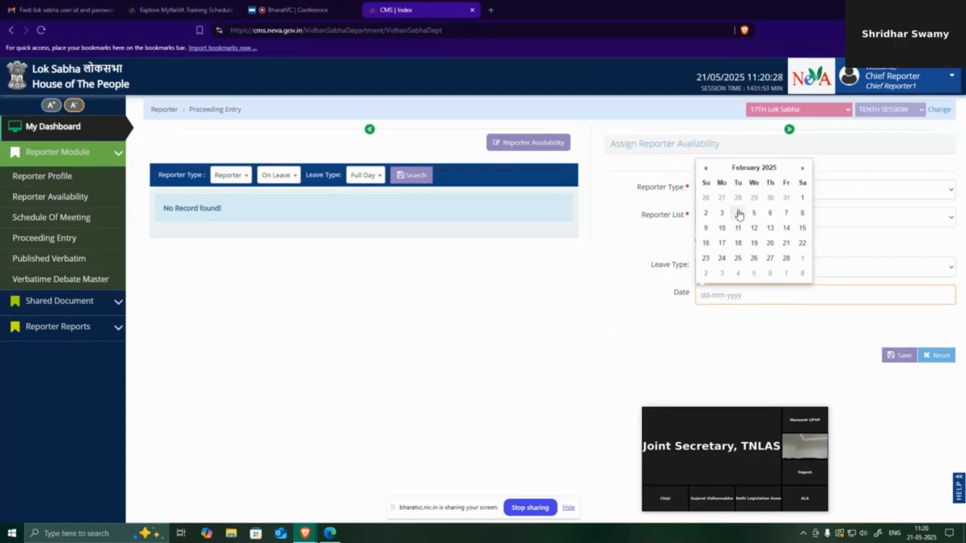
{"action": "left_click", "coordinate": [705, 214]}
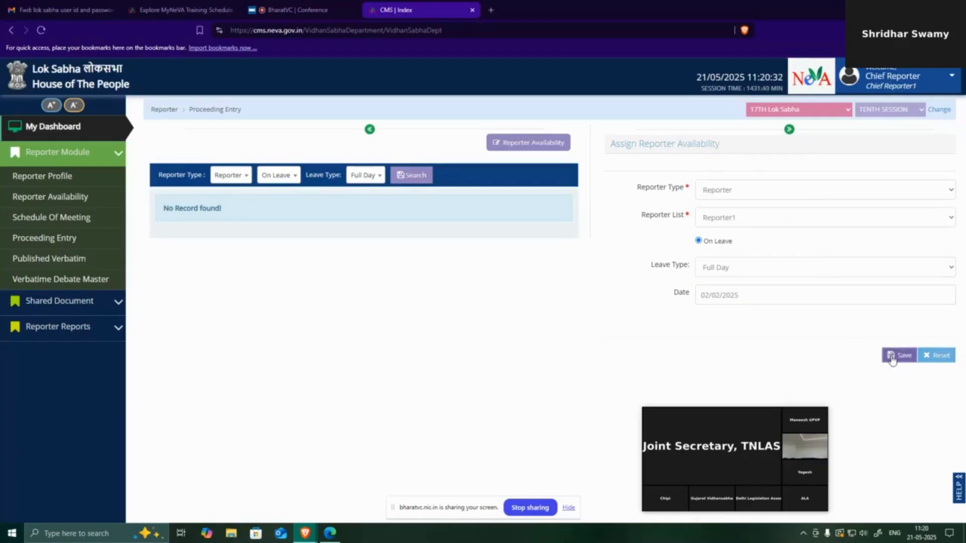
Step: Open the schedule of meetings and browse its available session dates
{"action": "left_click", "coordinate": [76, 218]}
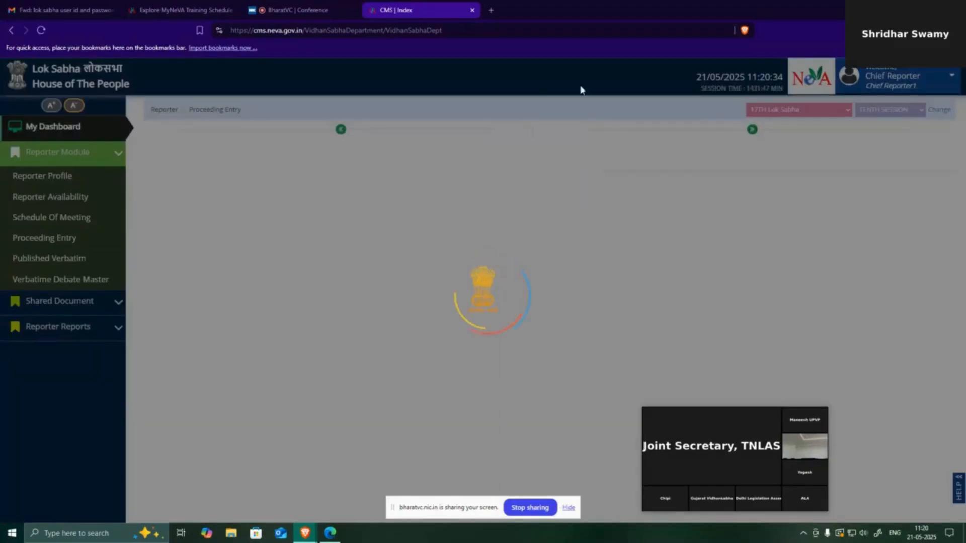
{"action": "left_click", "coordinate": [743, 210]}
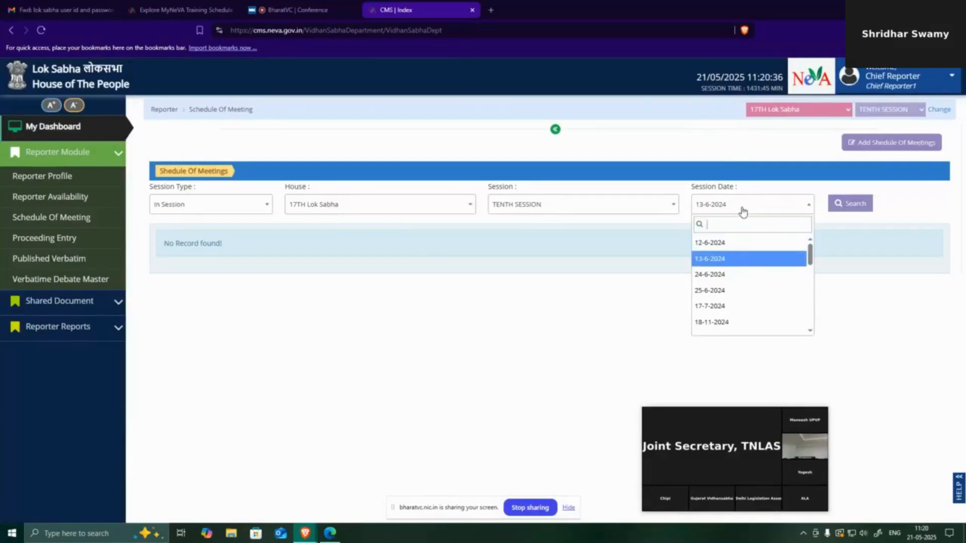
{"action": "scroll", "coordinate": [753, 272], "scroll_direction": "down", "scroll_amount": 5}
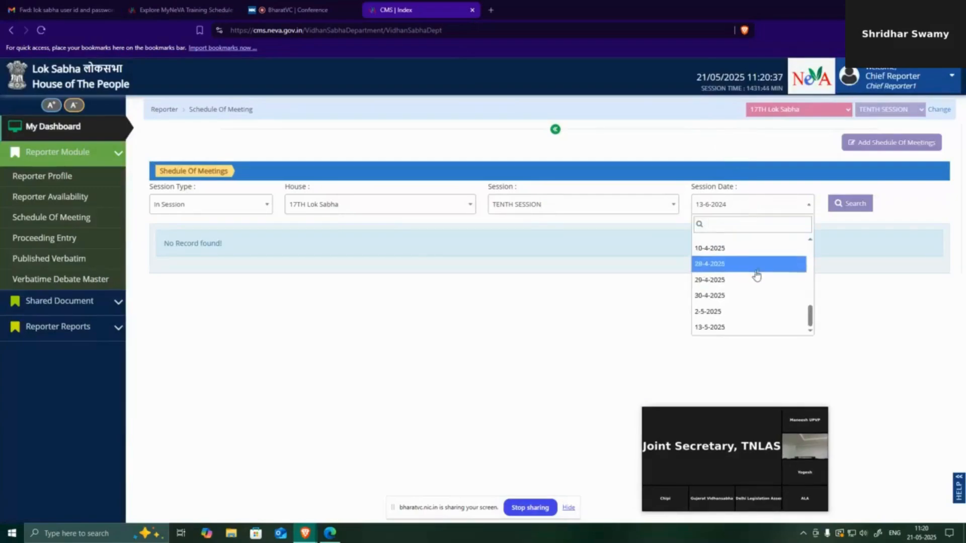
Step: Begin another reporter availability entry with reporter type Reporter and view the list of selectable reporters
{"action": "left_click", "coordinate": [59, 200]}
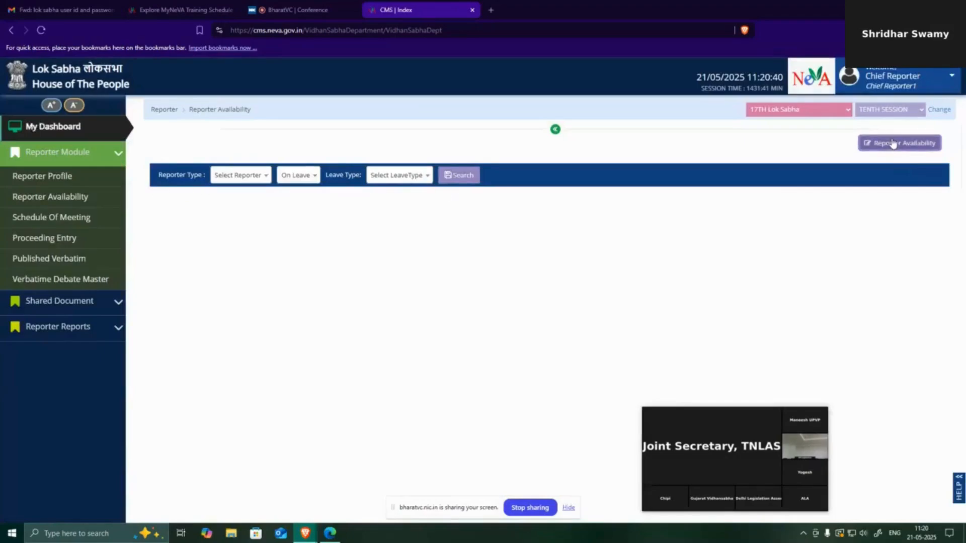
{"action": "left_click", "coordinate": [893, 143]}
{"action": "left_click", "coordinate": [722, 191]}
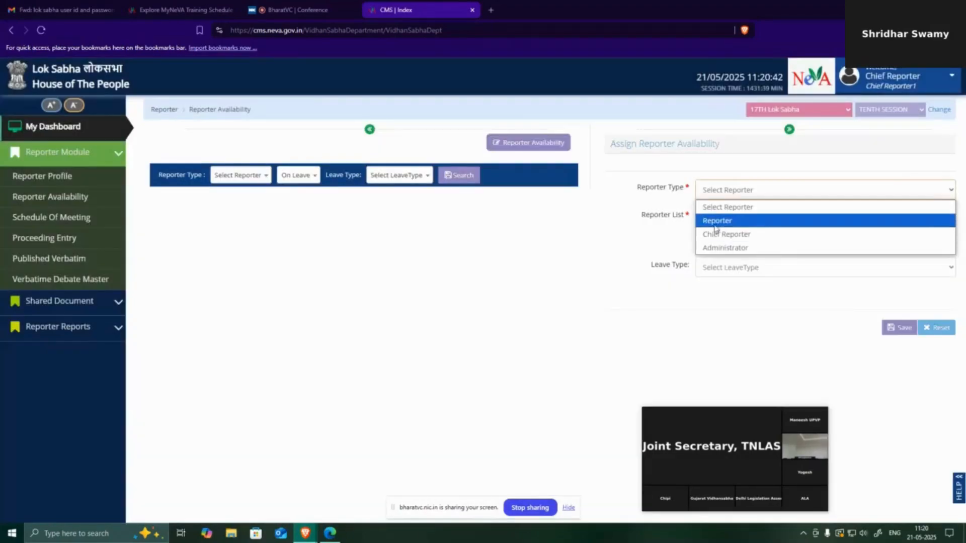
{"action": "left_click", "coordinate": [718, 222]}
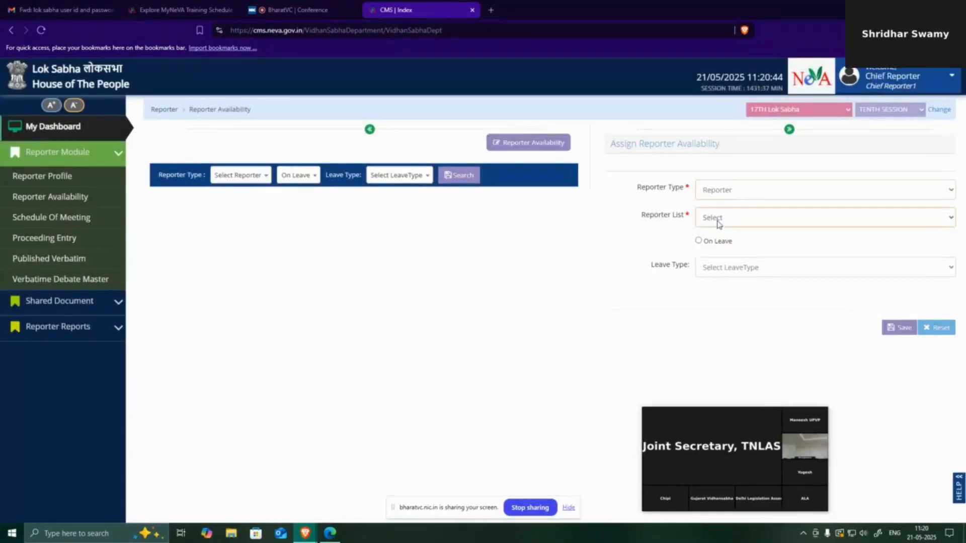
{"action": "left_click", "coordinate": [718, 223]}
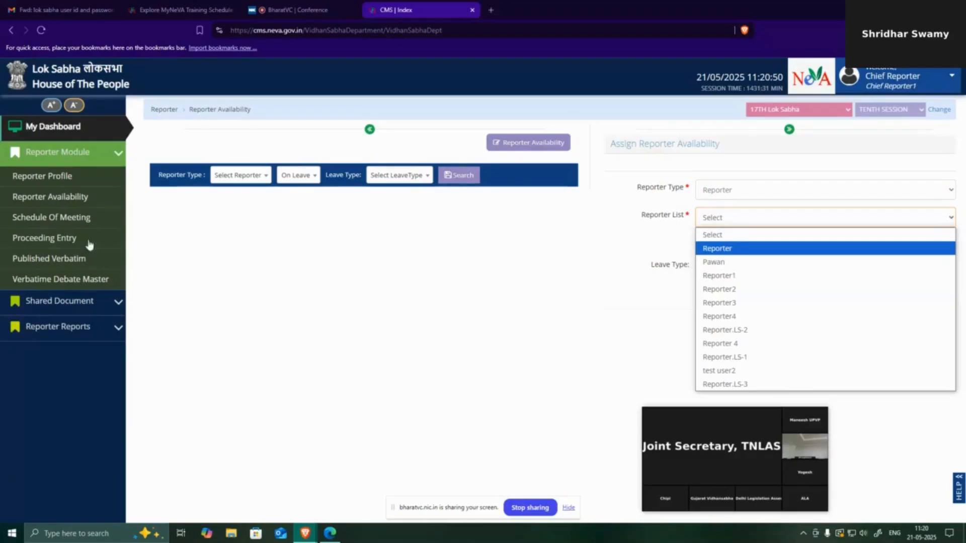
Step: Search the schedule of meetings for the 17TH Lok Sabha TENTH SESSION meeting with session date 2-5-2025
{"action": "left_click", "coordinate": [58, 238]}
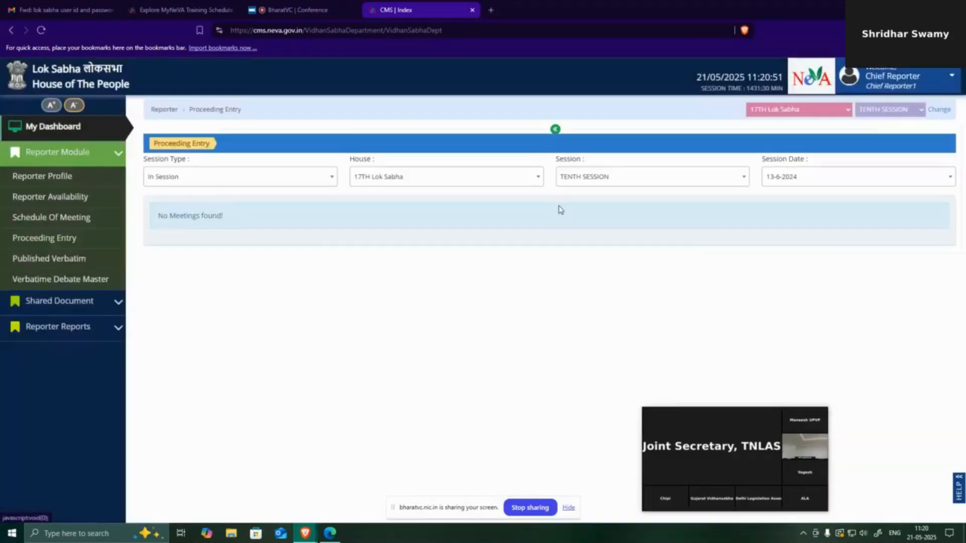
{"action": "left_click", "coordinate": [867, 183]}
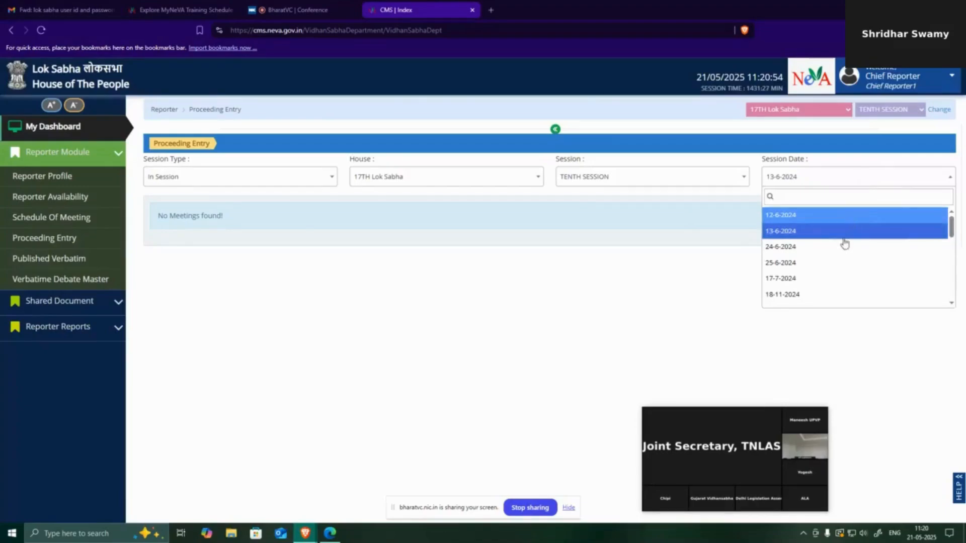
{"action": "left_click", "coordinate": [57, 223]}
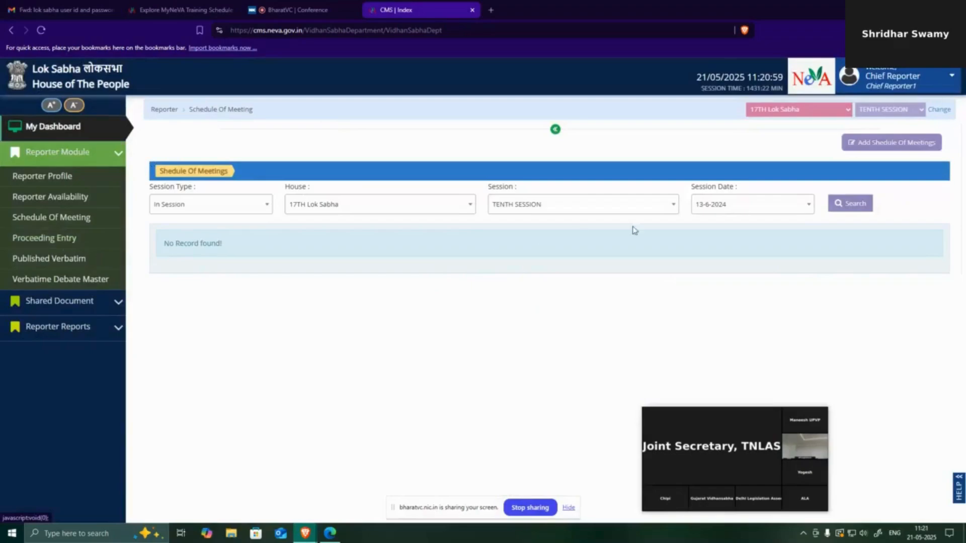
{"action": "left_click", "coordinate": [715, 206]}
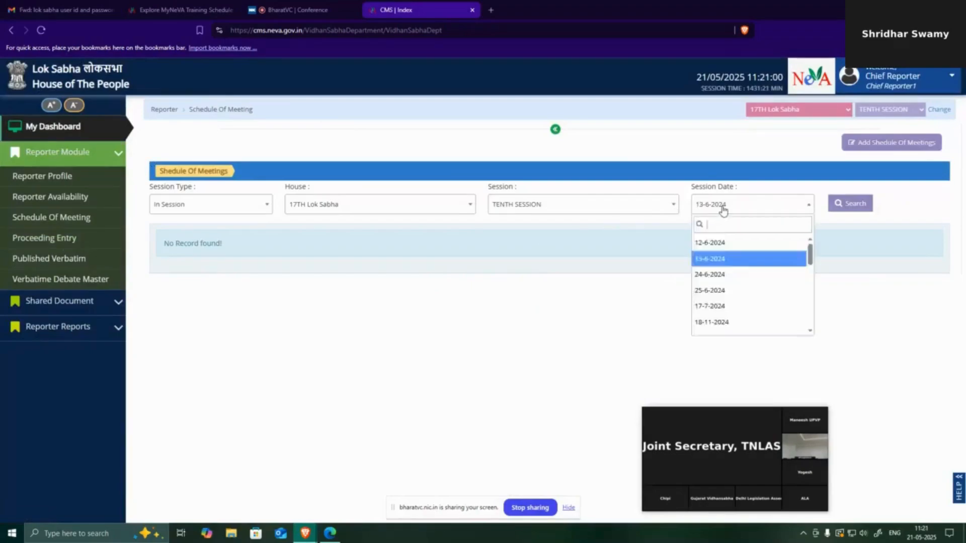
{"action": "left_click", "coordinate": [721, 209]}
{"action": "left_click", "coordinate": [744, 210]}
{"action": "scroll", "coordinate": [727, 308], "scroll_direction": "down", "scroll_amount": 5}
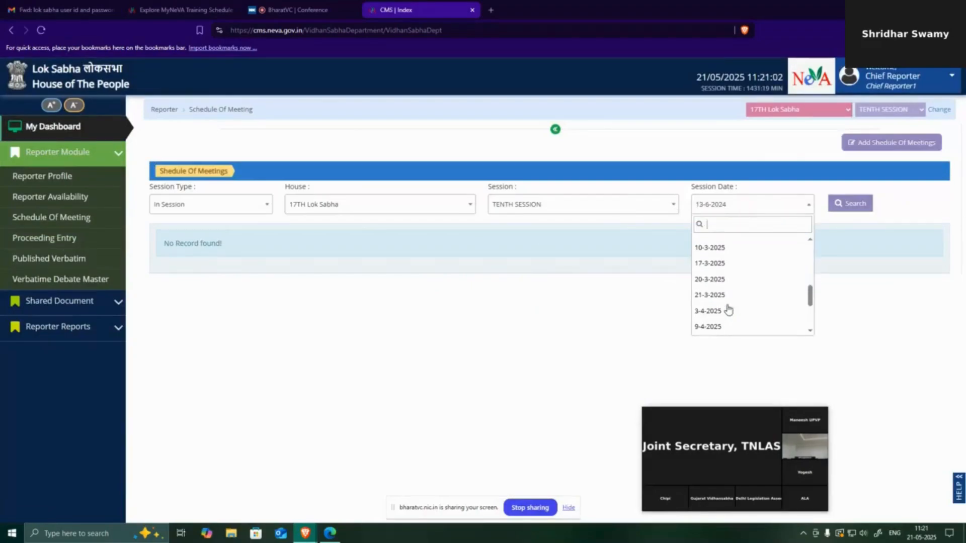
{"action": "scroll", "coordinate": [729, 309], "scroll_direction": "down", "scroll_amount": 4}
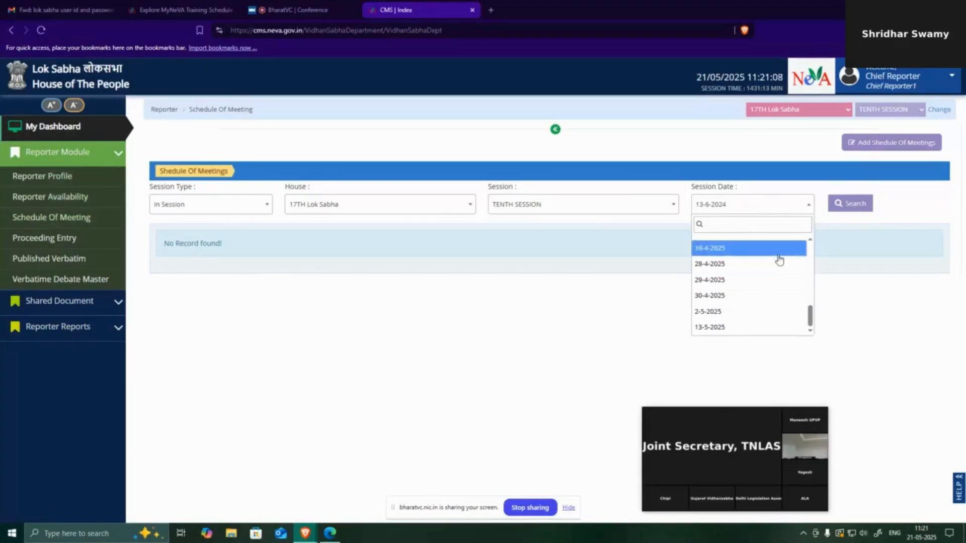
{"action": "left_click", "coordinate": [723, 312]}
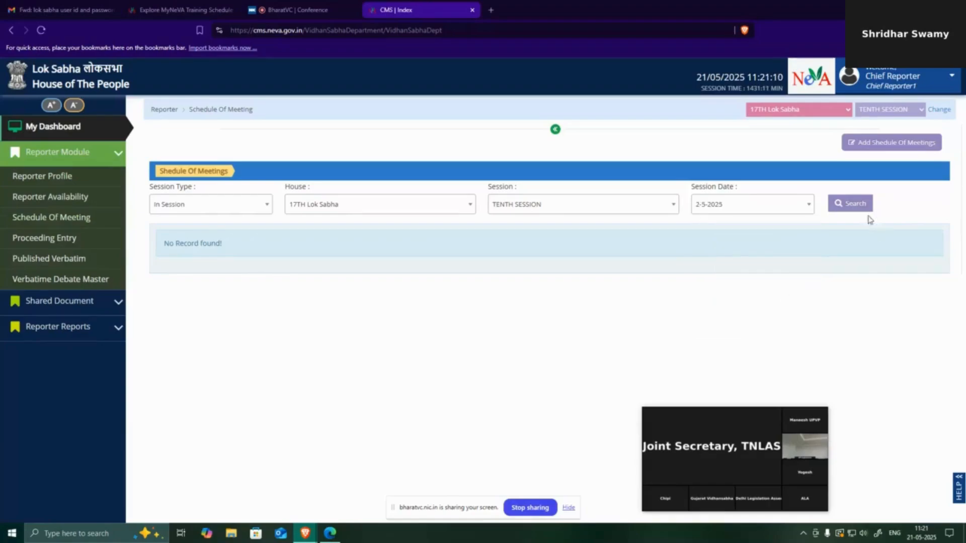
{"action": "left_click", "coordinate": [853, 205]}
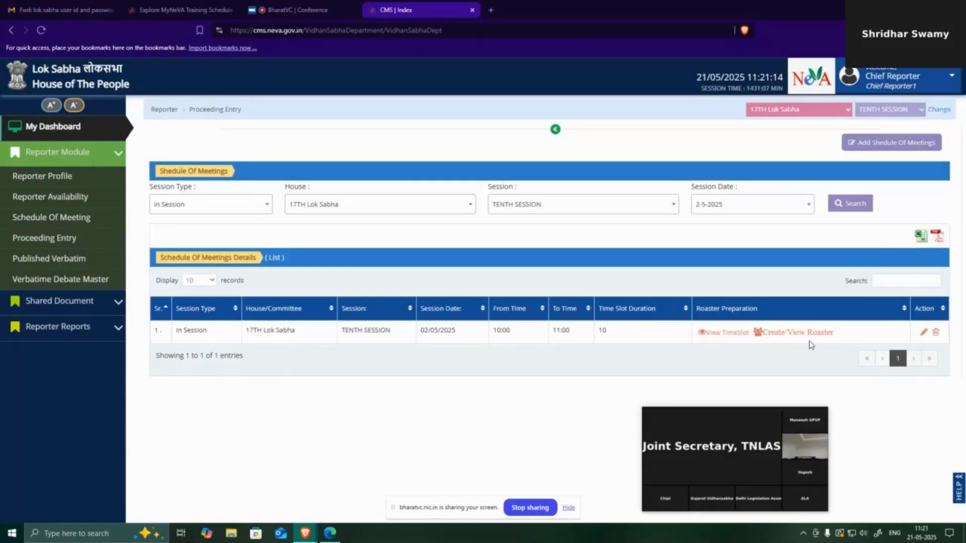
Step: Open the roster creation form for the 02/05/2025 meeting and view the selectable regional and English reporters
{"action": "left_click", "coordinate": [810, 332]}
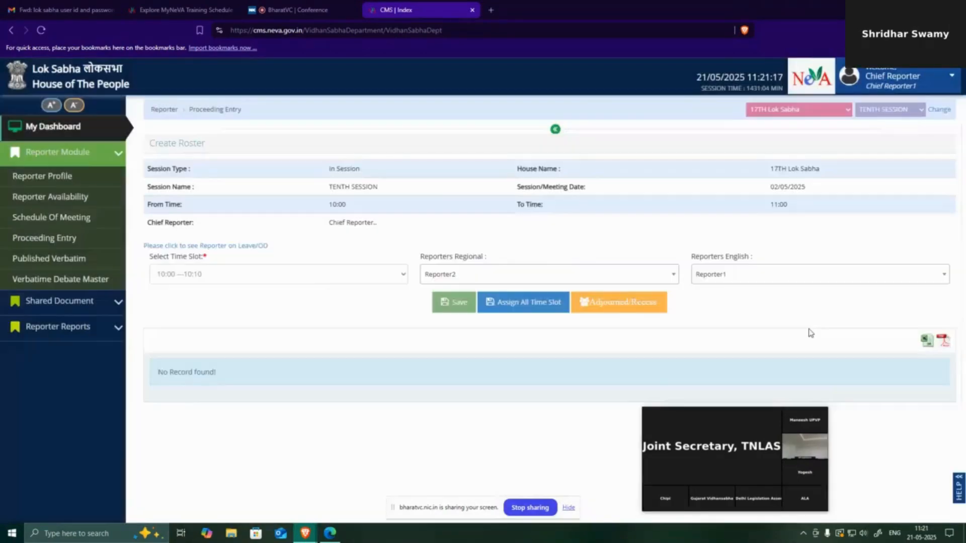
{"action": "left_click", "coordinate": [512, 281]}
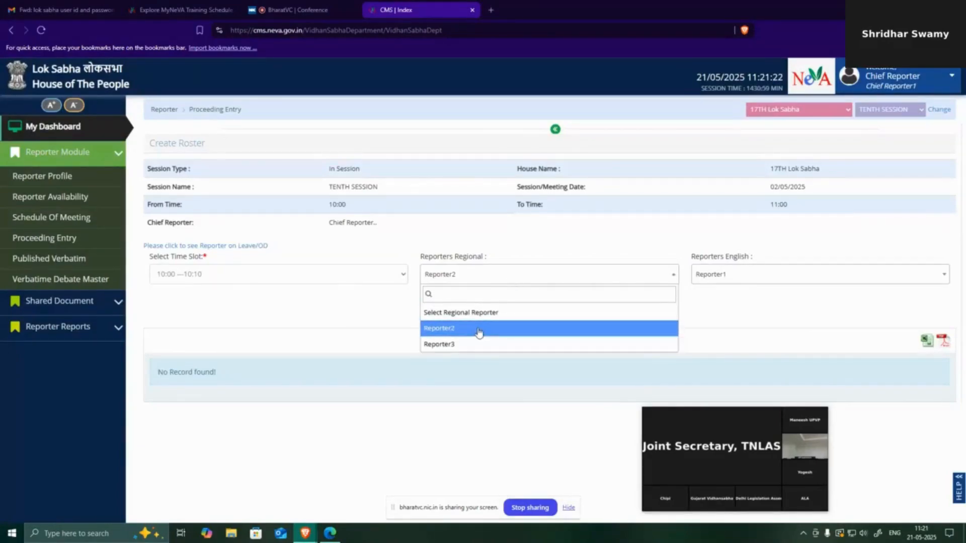
{"action": "left_click", "coordinate": [713, 276]}
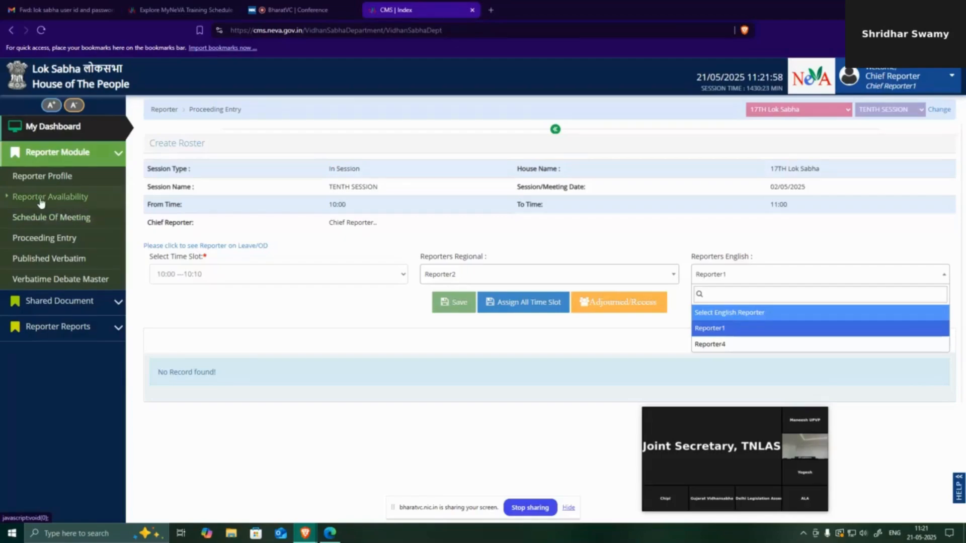
Step: Start a new reporter availability entry with reporter type Reporter and select Reporter4
{"action": "left_click", "coordinate": [64, 198]}
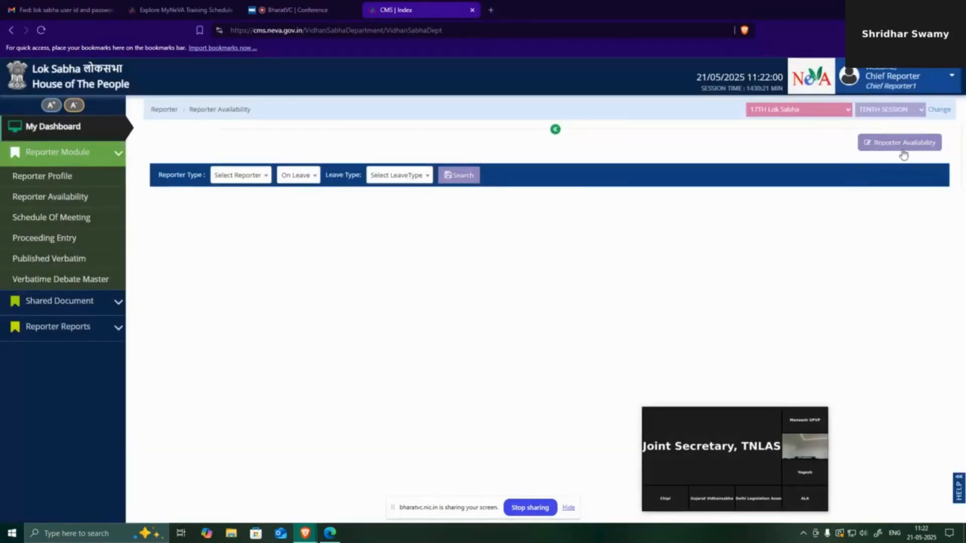
{"action": "left_click", "coordinate": [904, 150]}
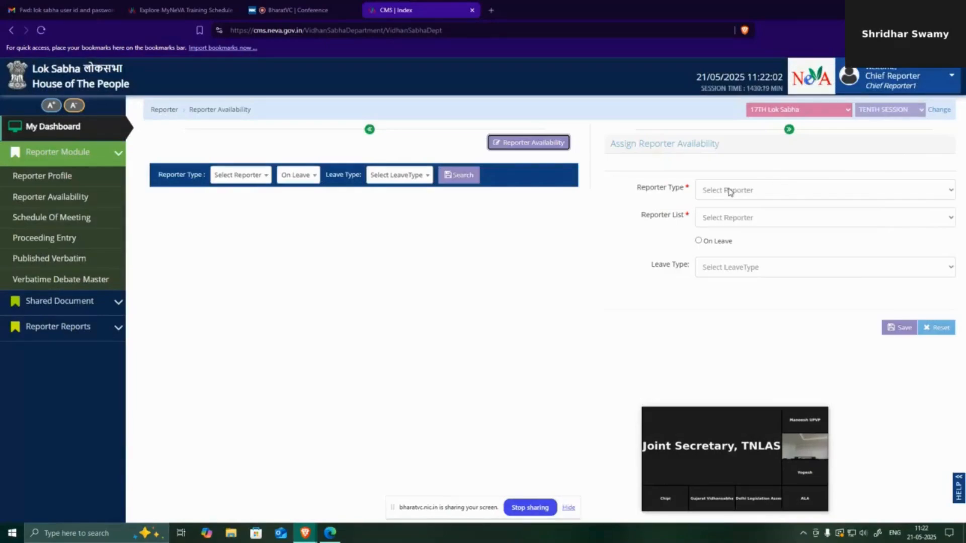
{"action": "left_click", "coordinate": [730, 191]}
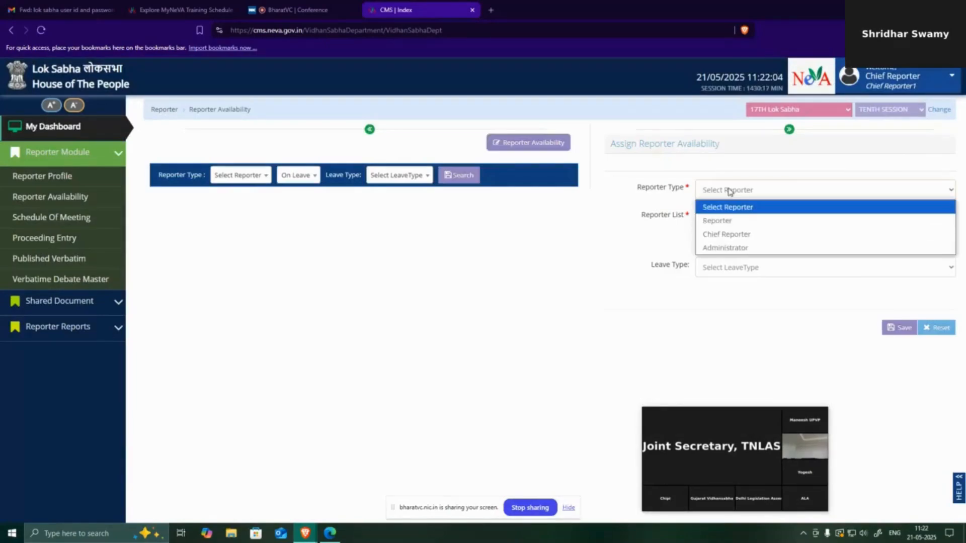
{"action": "left_click", "coordinate": [728, 220]}
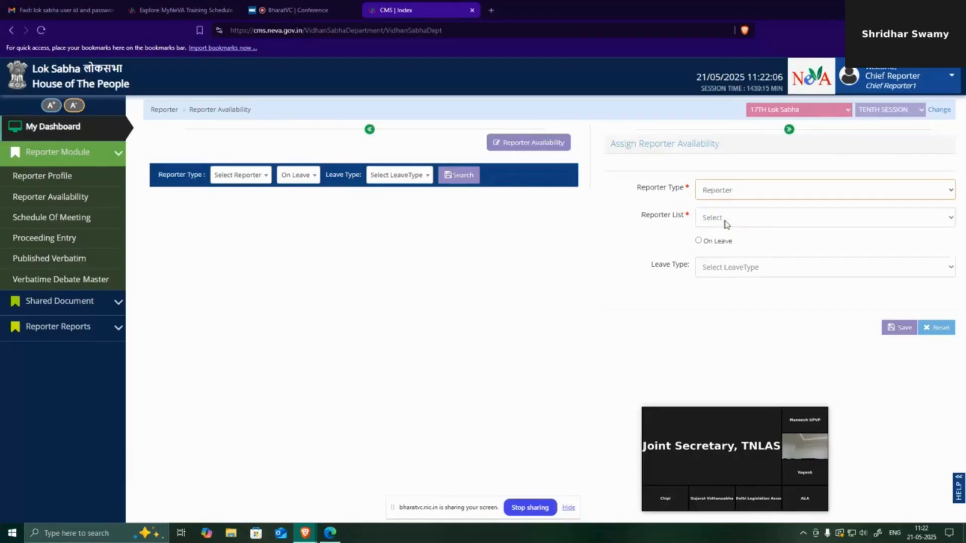
{"action": "left_click", "coordinate": [726, 222]}
{"action": "left_click", "coordinate": [734, 316]}
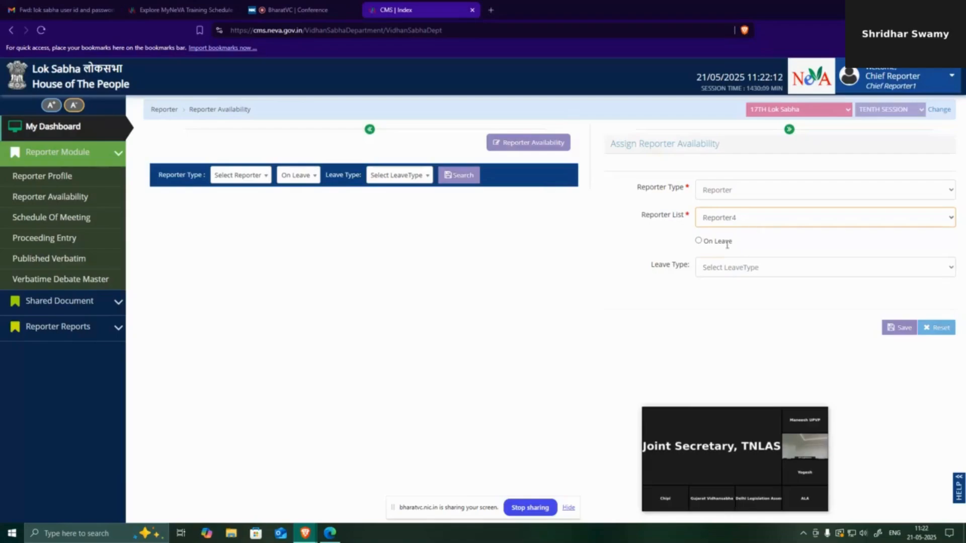
Step: Mark Reporter4 as On Leave with the leave type Full Day
{"action": "left_click", "coordinate": [698, 241]}
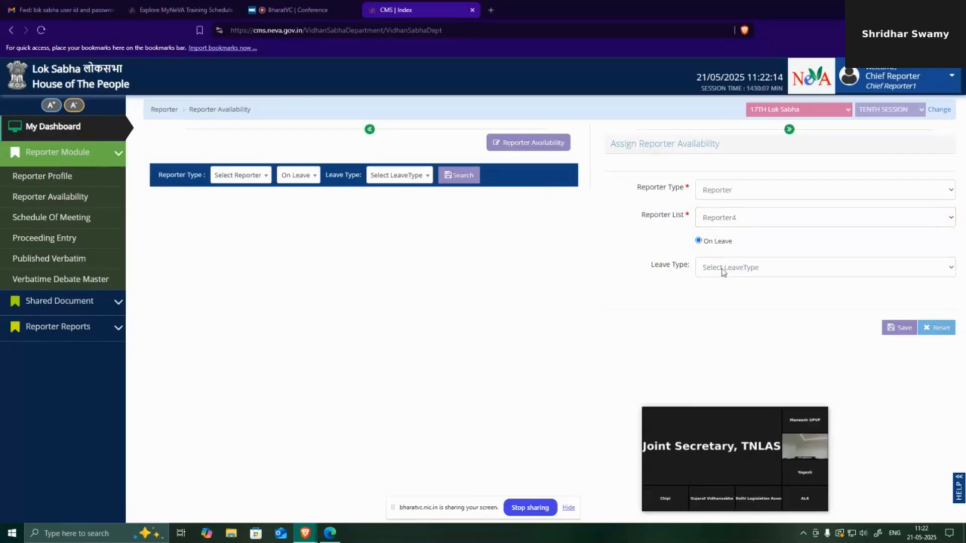
{"action": "left_click", "coordinate": [738, 274]}
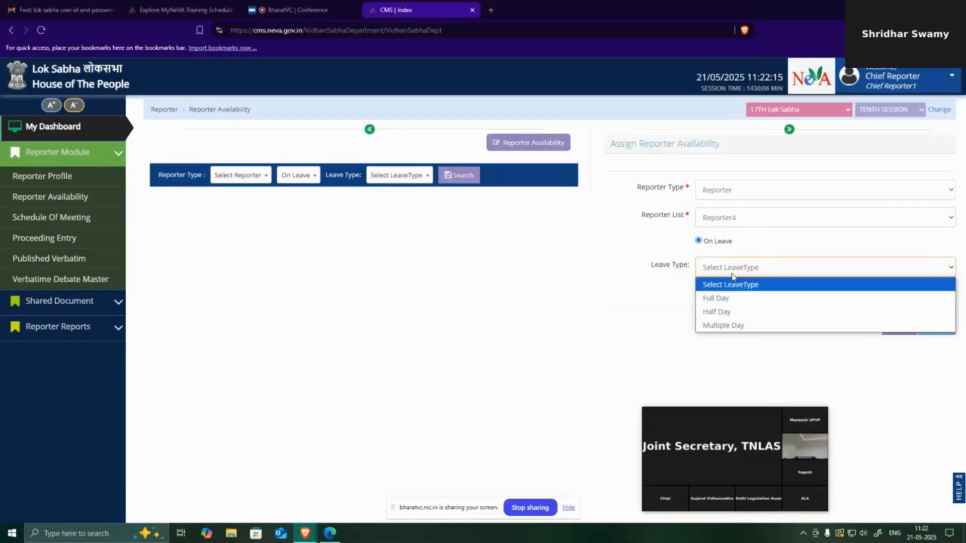
{"action": "left_click", "coordinate": [724, 302]}
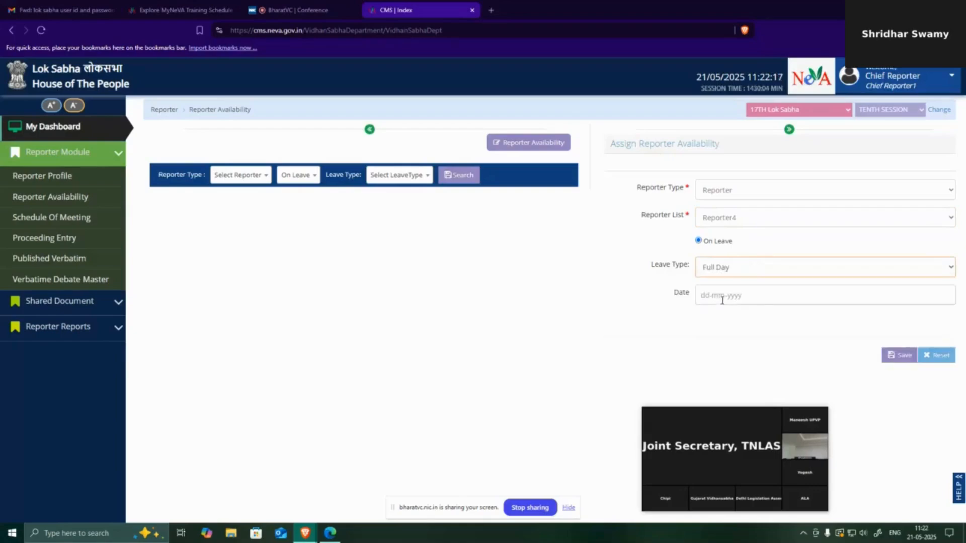
{"action": "left_click", "coordinate": [721, 275]}
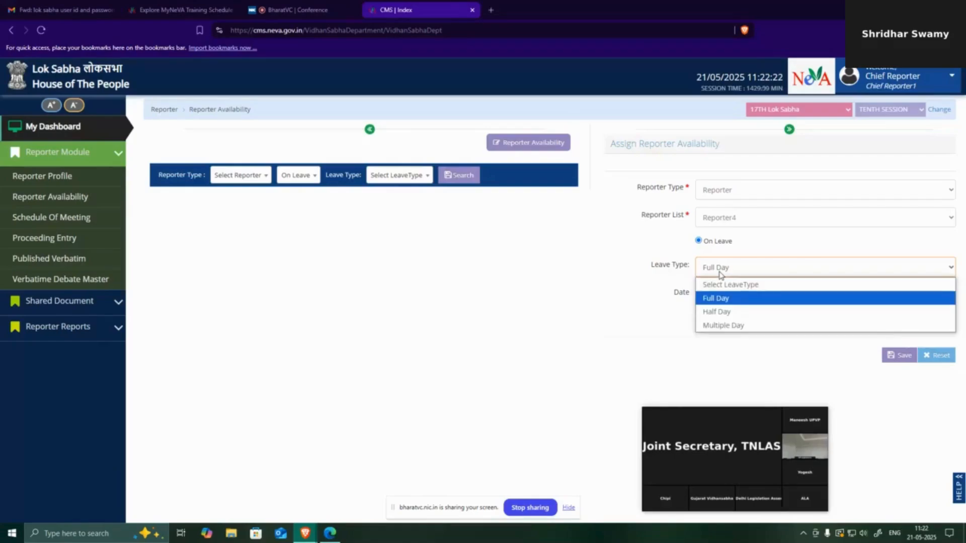
{"action": "left_click", "coordinate": [721, 275]}
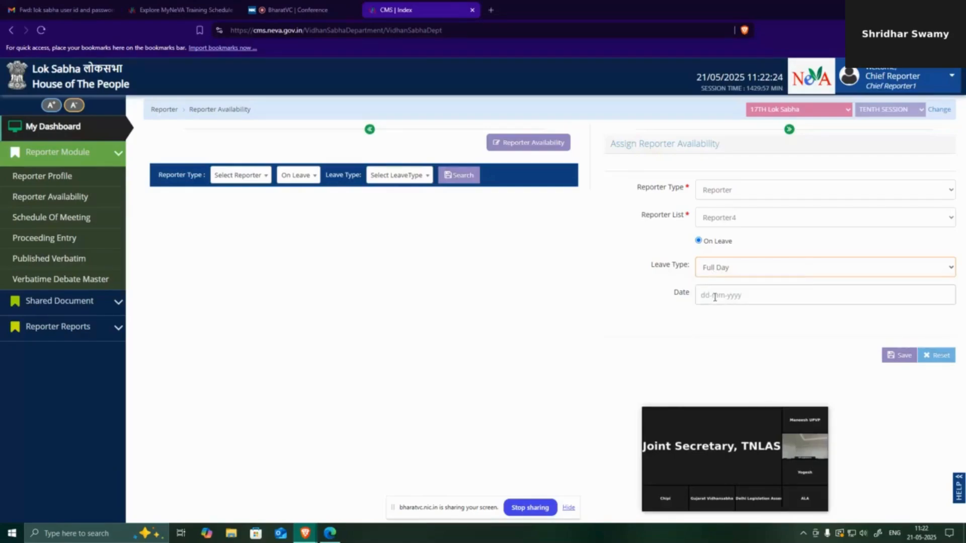
Step: Set Reporter4's leave date to 02/02/2025
{"action": "left_click", "coordinate": [715, 296]}
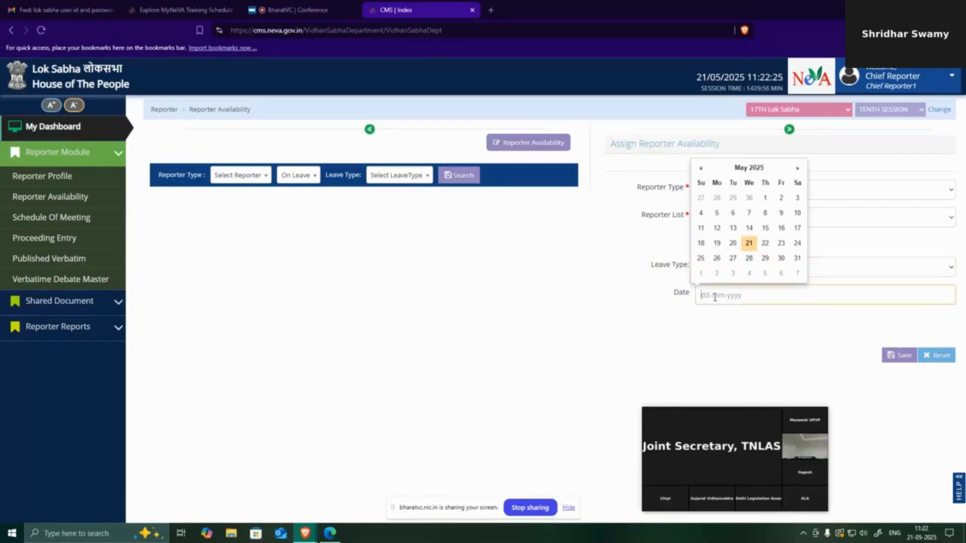
{"action": "left_click", "coordinate": [753, 169]}
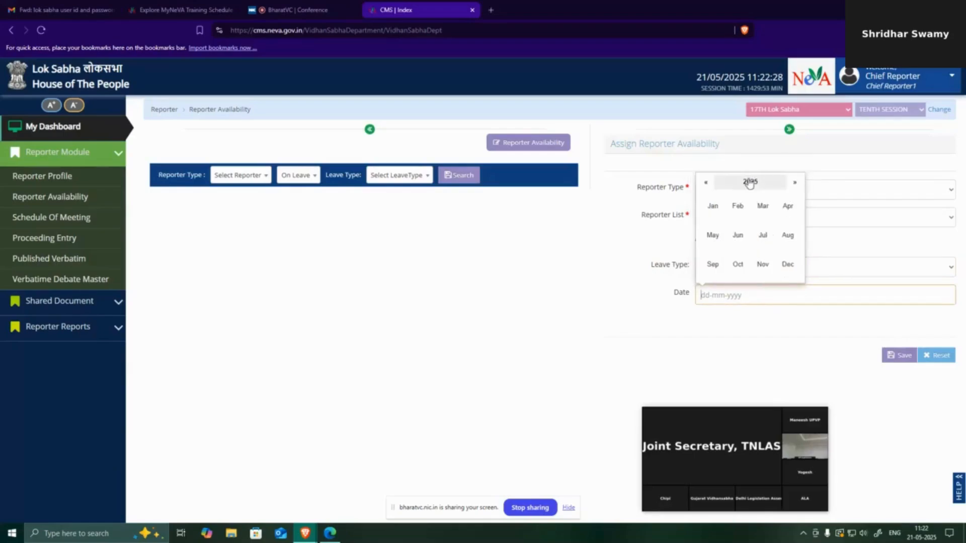
{"action": "left_click", "coordinate": [737, 209]}
{"action": "left_click", "coordinate": [706, 216]}
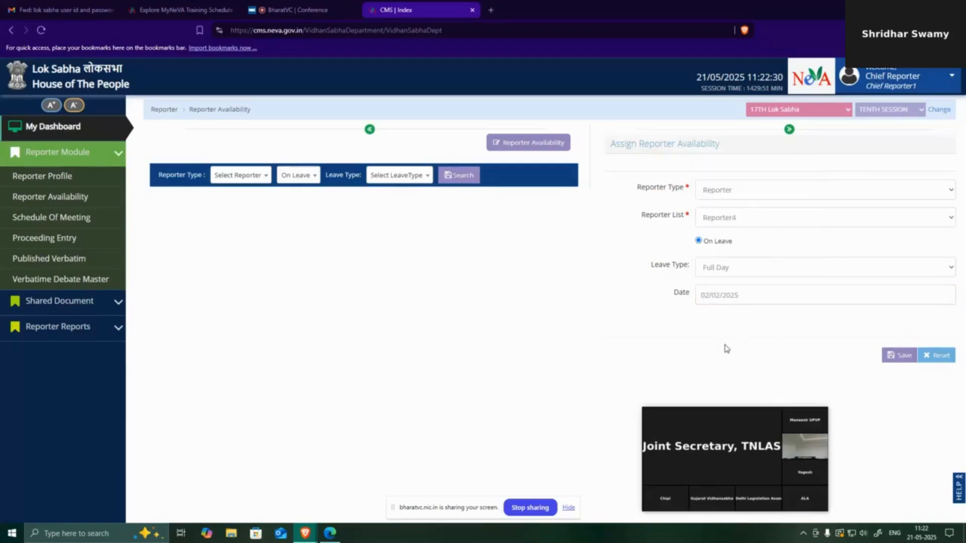
Step: Set Reporter4's leave date to 02/05/2025 and save the availability entry
{"action": "left_click", "coordinate": [720, 297]}
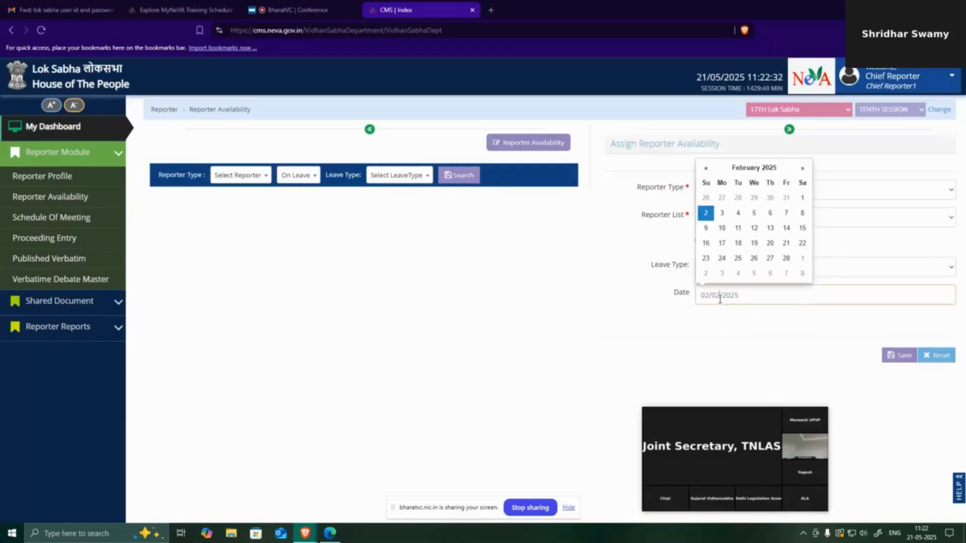
{"action": "left_click", "coordinate": [801, 170]}
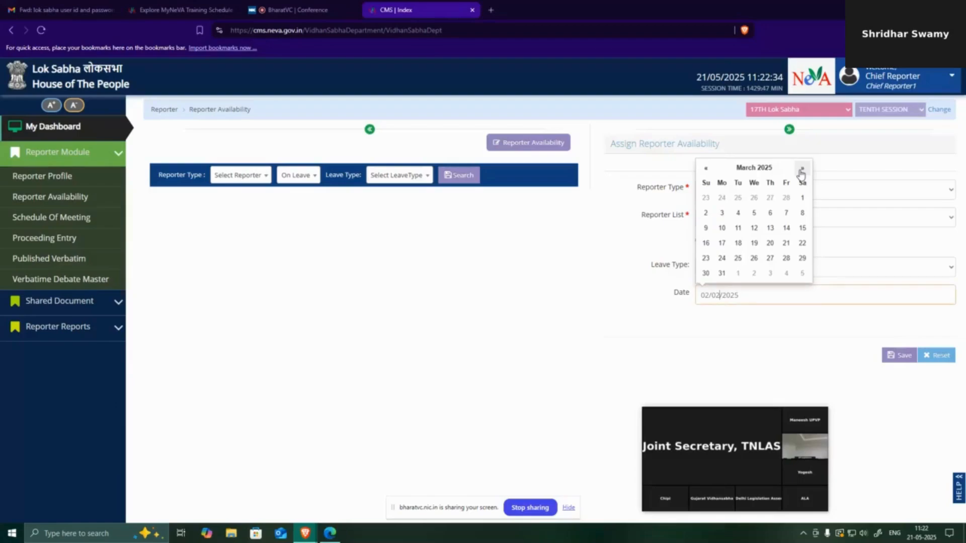
{"action": "left_click", "coordinate": [801, 170]}
{"action": "left_click", "coordinate": [801, 170]}
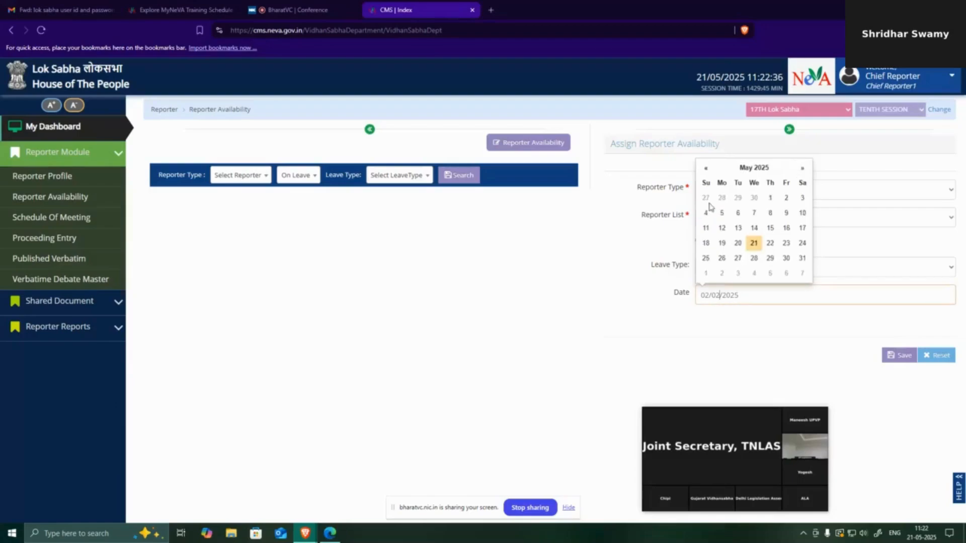
{"action": "left_click", "coordinate": [786, 199]}
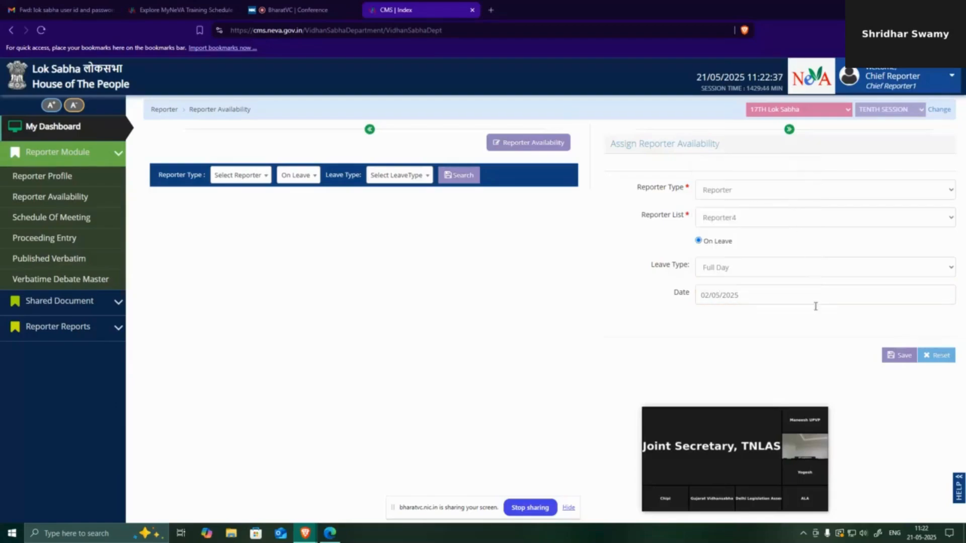
{"action": "left_click", "coordinate": [891, 359]}
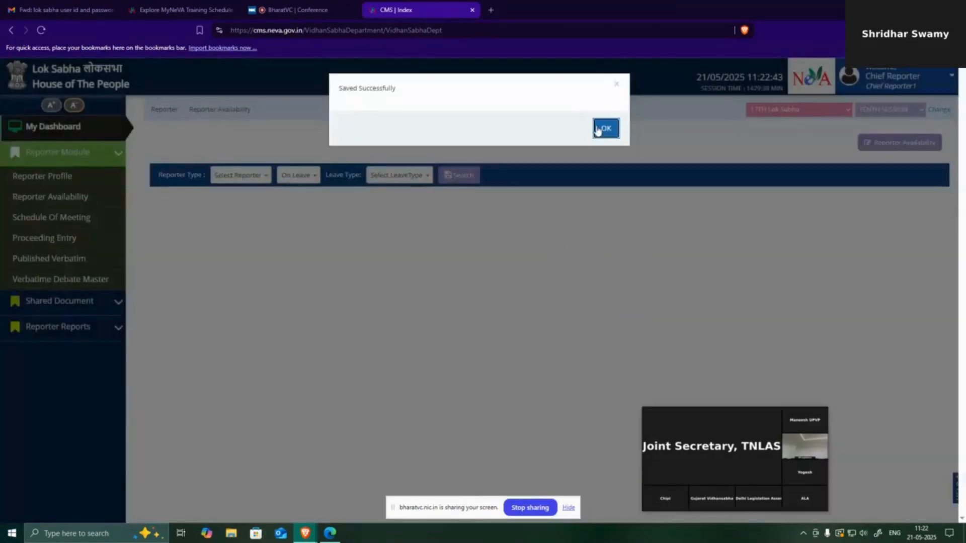
{"action": "left_click", "coordinate": [599, 129]}
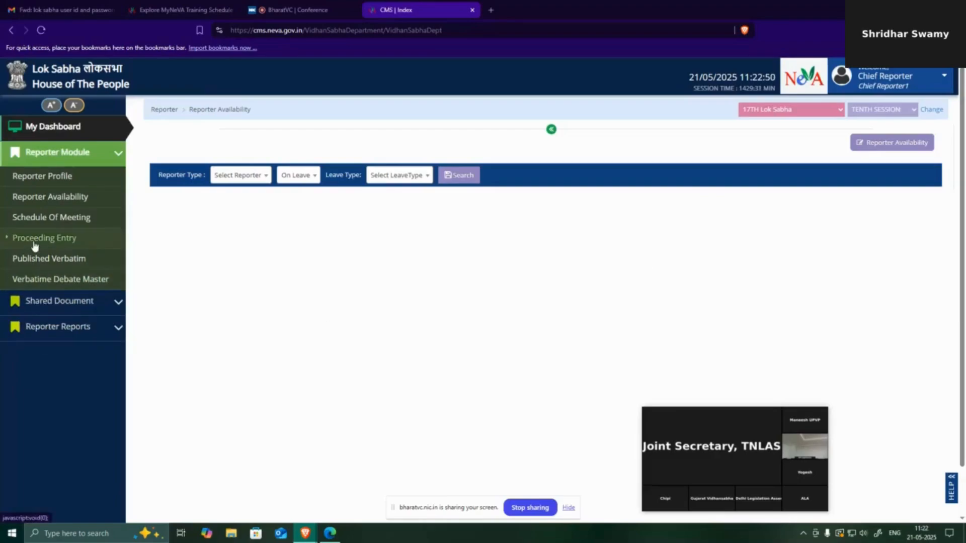
Step: Find the 2-5-2025 meeting in the schedule, open its roster and check which English reporters are selectable
{"action": "left_click", "coordinate": [61, 218]}
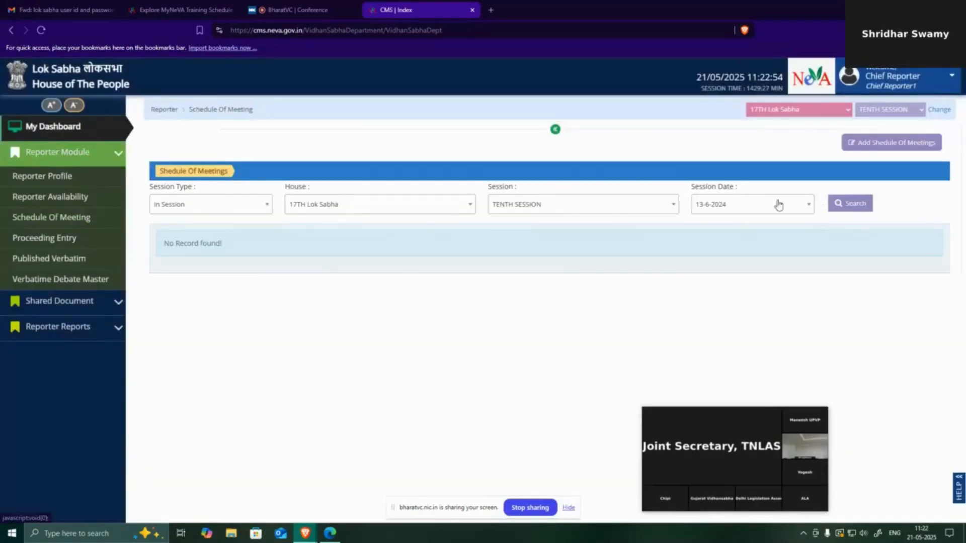
{"action": "left_click", "coordinate": [761, 203]}
{"action": "scroll", "coordinate": [749, 272], "scroll_direction": "down", "scroll_amount": 5}
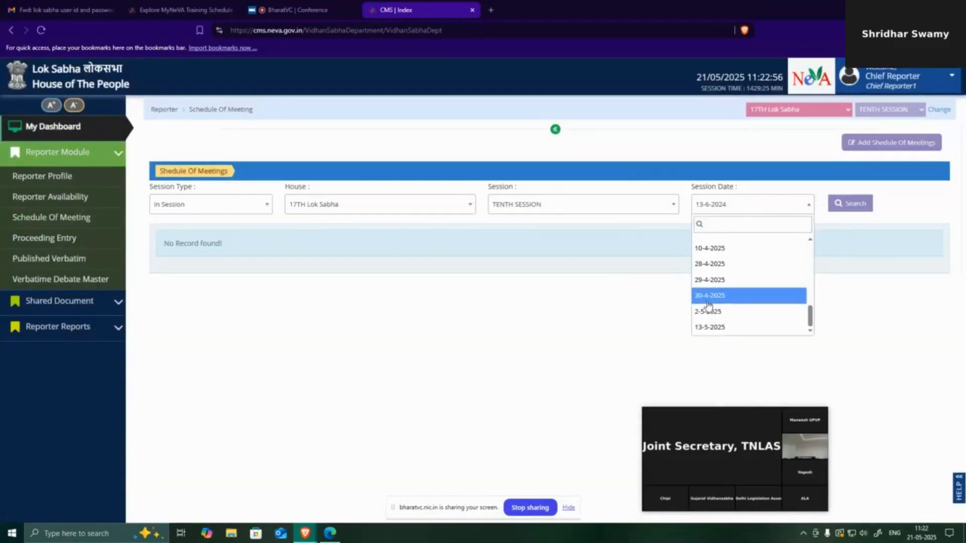
{"action": "left_click", "coordinate": [711, 312]}
{"action": "left_click", "coordinate": [850, 203]}
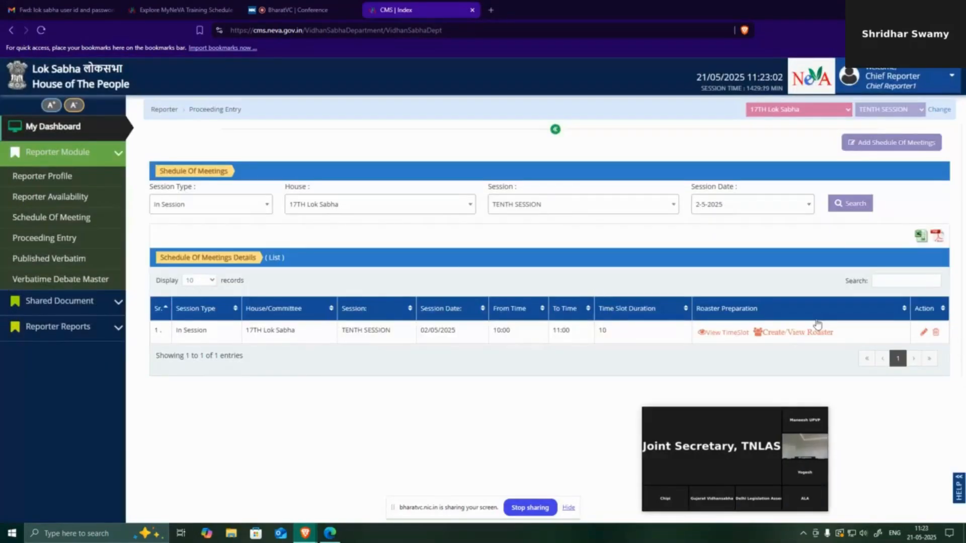
{"action": "left_click", "coordinate": [787, 333]}
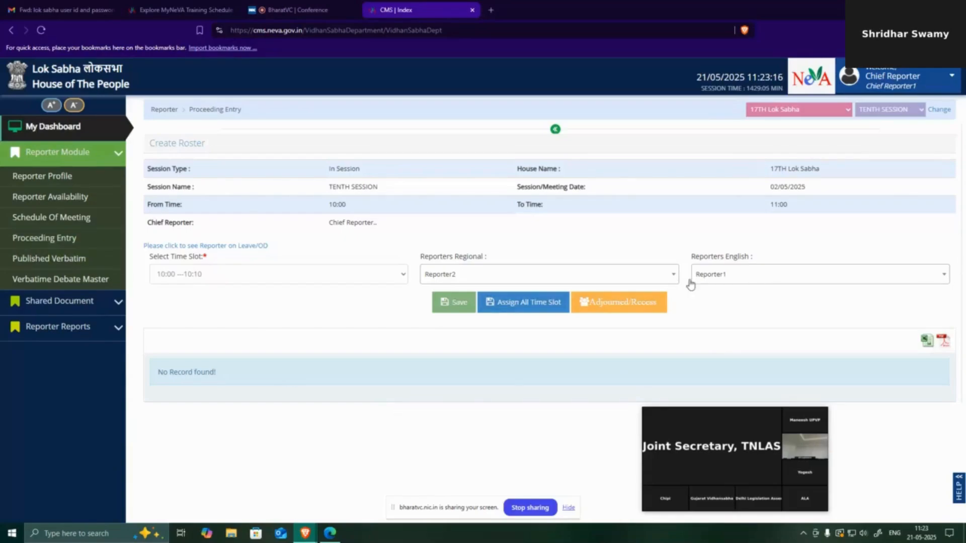
{"action": "left_click", "coordinate": [719, 283]}
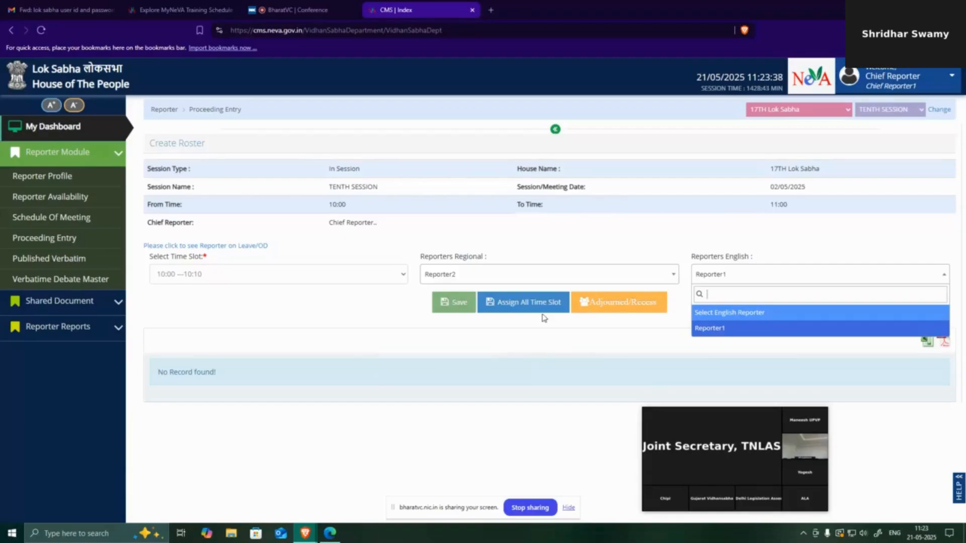
Step: From the roster's leave/OD link, list the reporters on leave and open Reporter4's Full Day entry for editing
{"action": "left_click", "coordinate": [308, 257]}
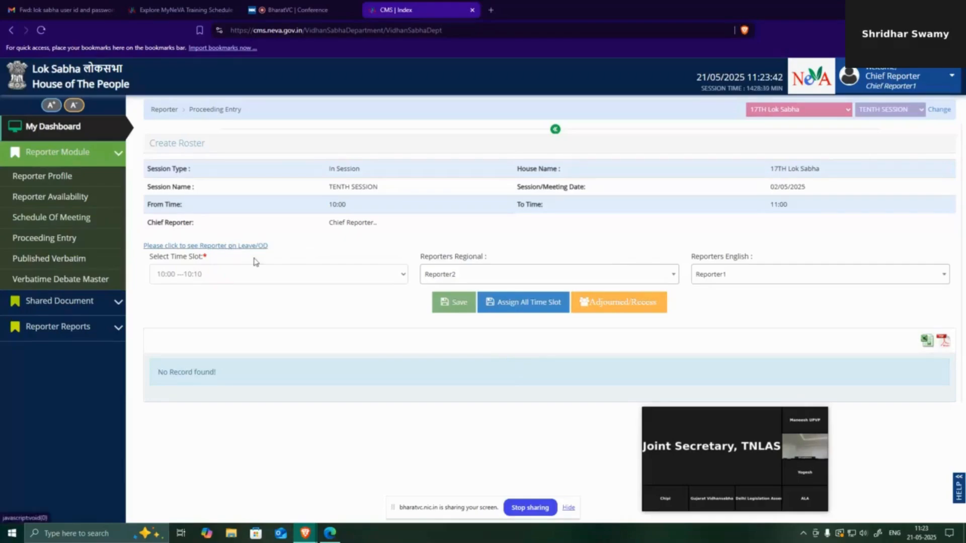
{"action": "left_click", "coordinate": [220, 246]}
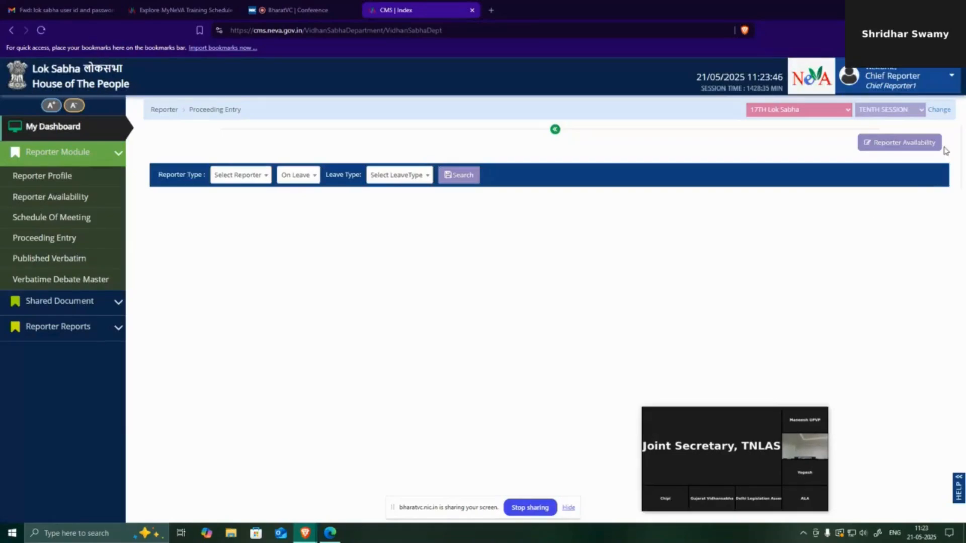
{"action": "left_click", "coordinate": [414, 179]}
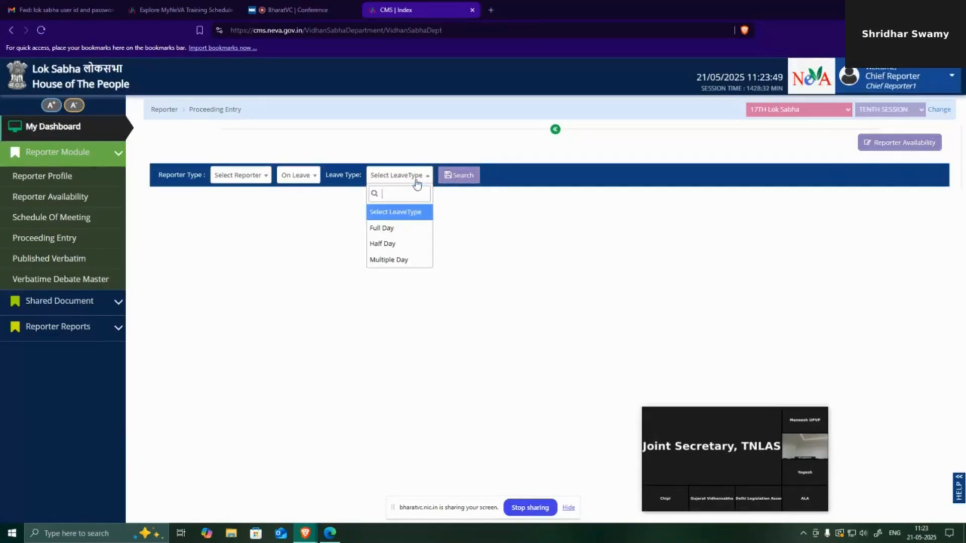
{"action": "left_click", "coordinate": [459, 175]}
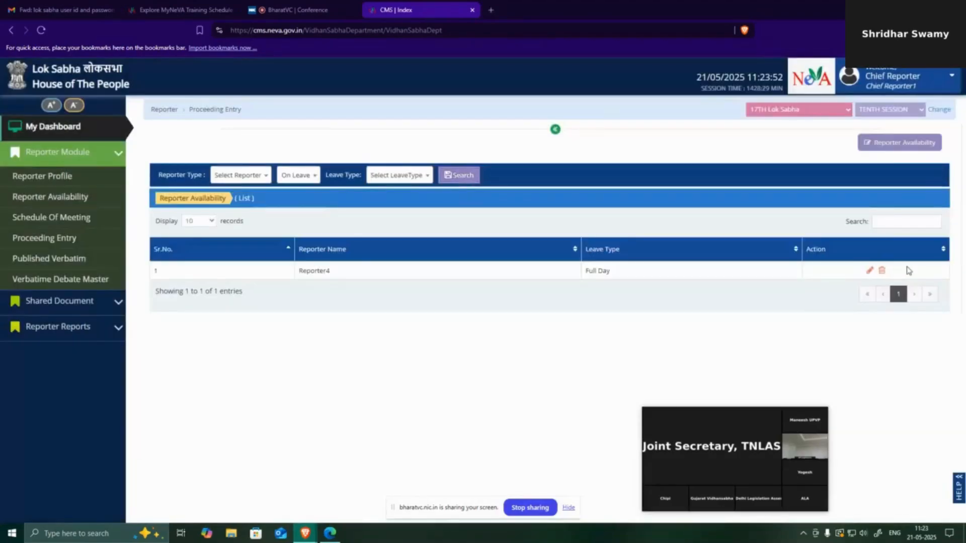
{"action": "left_click", "coordinate": [870, 270]}
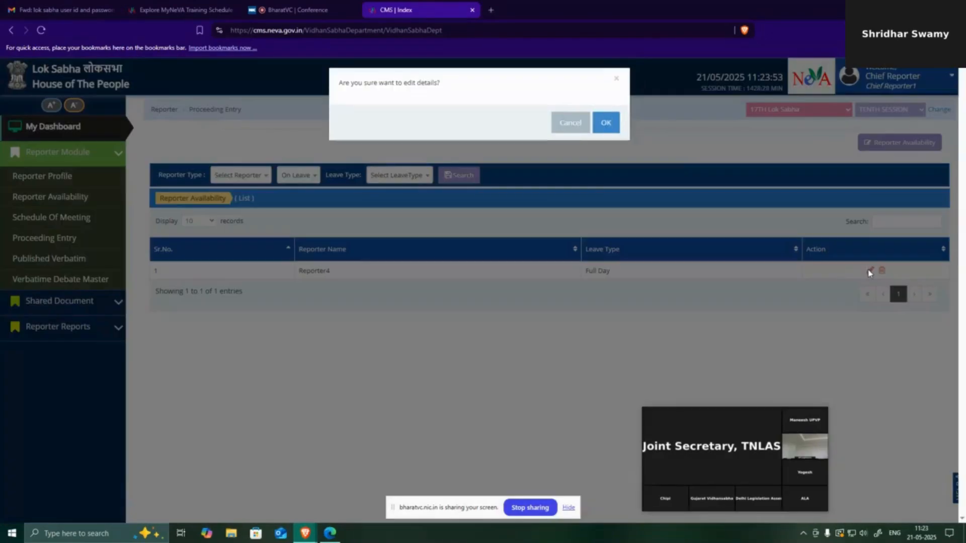
{"action": "left_click", "coordinate": [606, 129]}
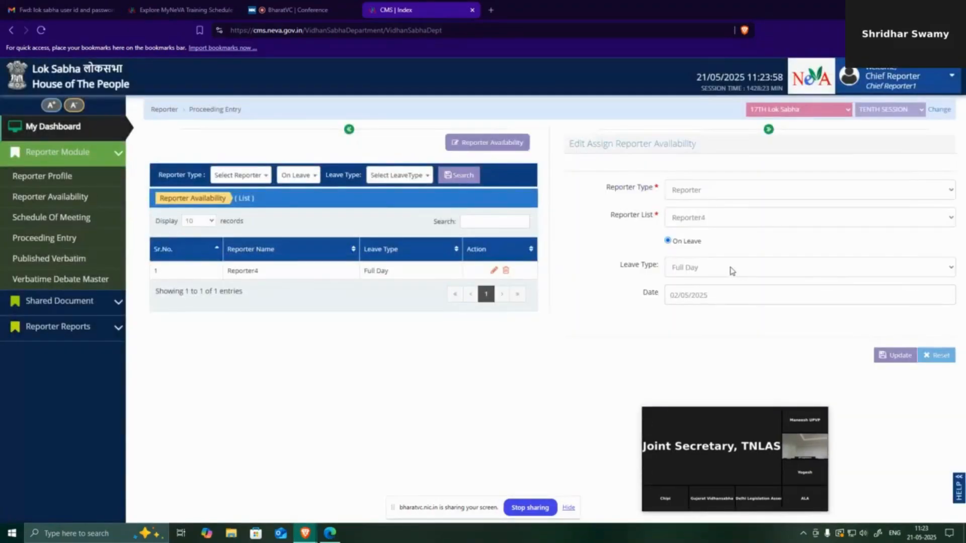
Step: Change Reporter4's leave type to Half Day and set its From Time to 11:10:00
{"action": "left_click", "coordinate": [715, 272]}
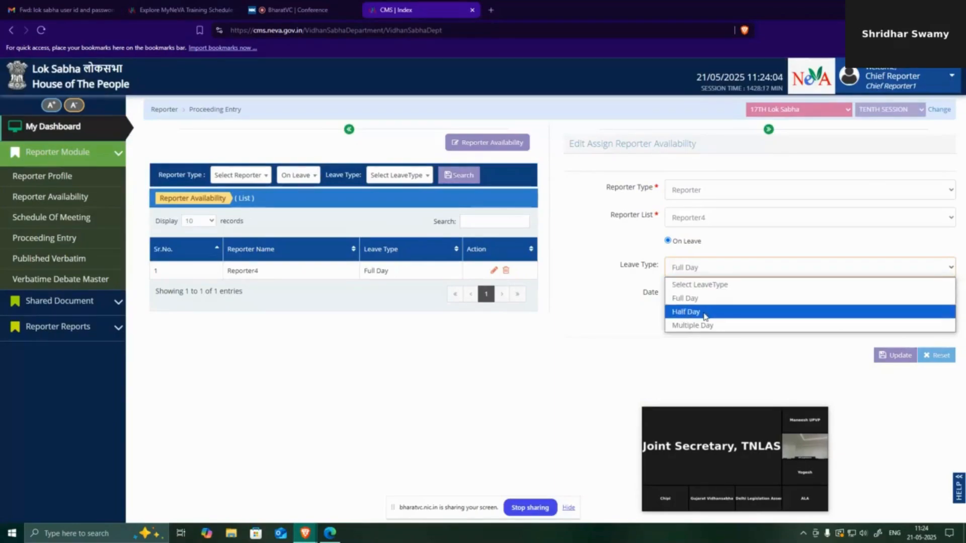
{"action": "left_click", "coordinate": [704, 314]}
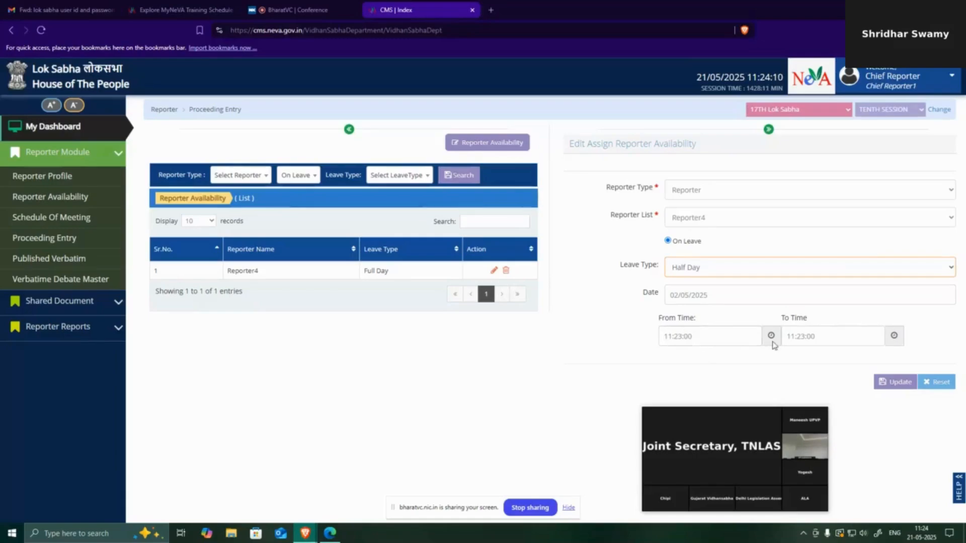
{"action": "left_click", "coordinate": [676, 335]}
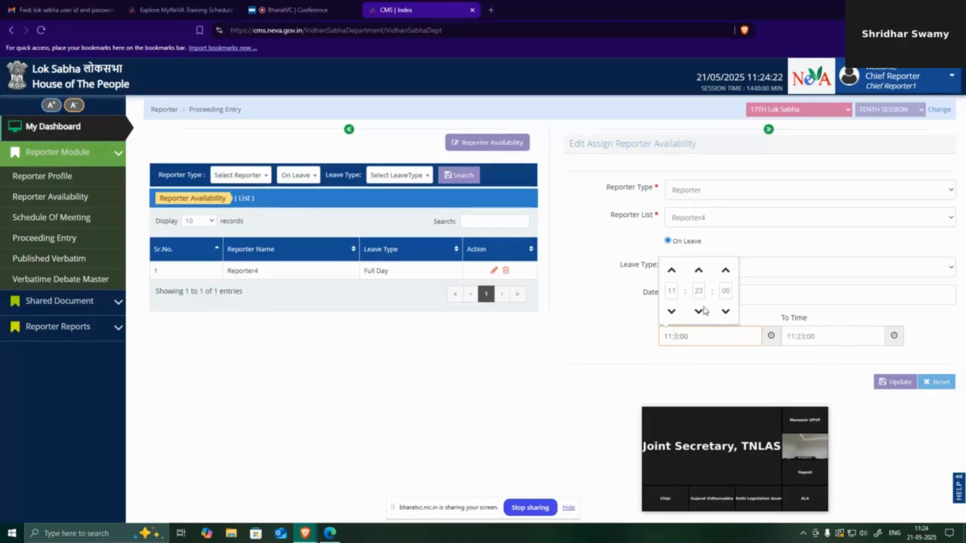
{"action": "left_click", "coordinate": [698, 311]}
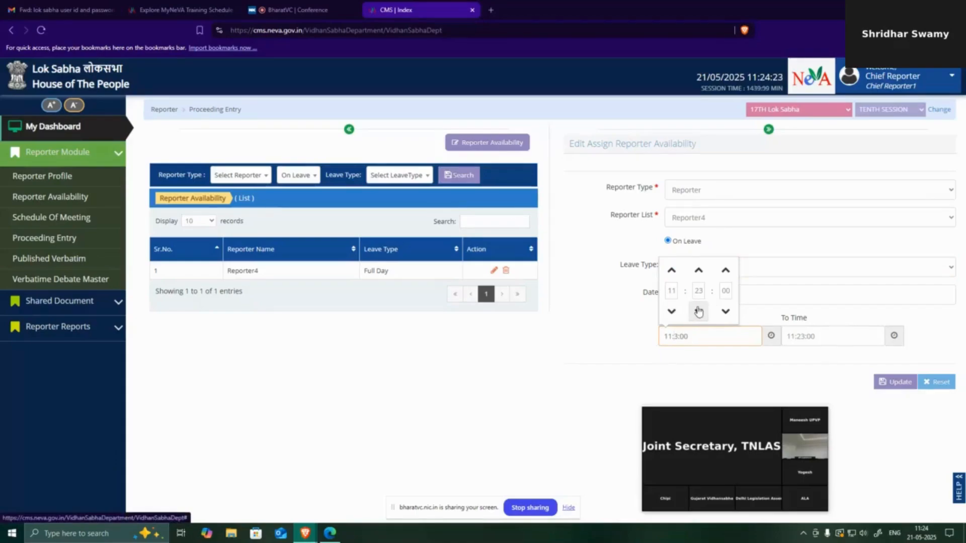
{"action": "left_click", "coordinate": [699, 271]}
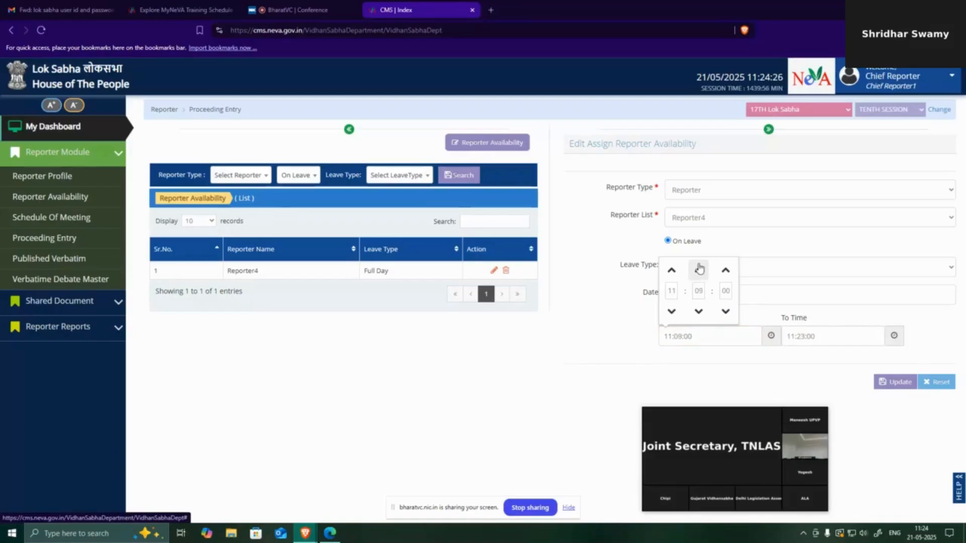
{"action": "left_click", "coordinate": [699, 270]}
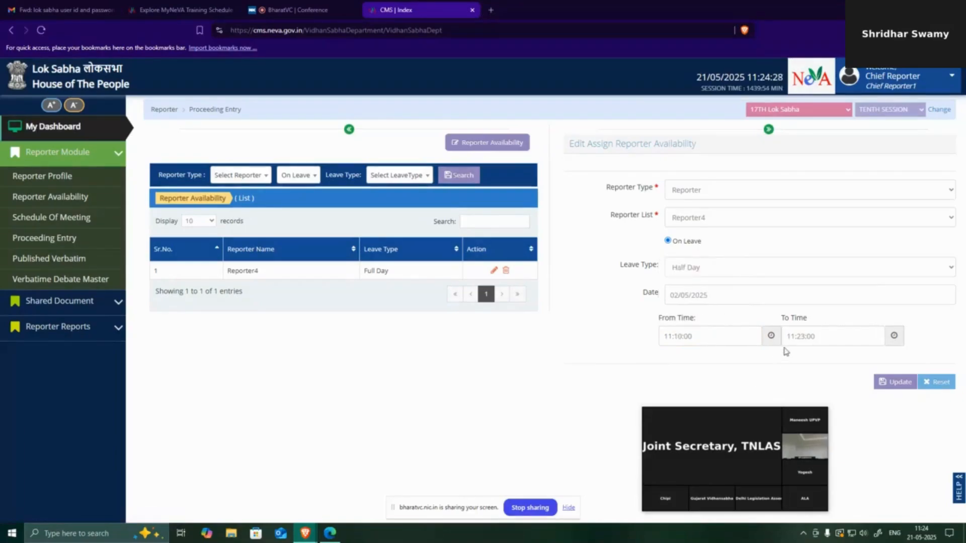
Step: Move the half-day leave's To Time a few minutes earlier and update Reporter4's availability entry
{"action": "left_click", "coordinate": [811, 337]}
{"action": "left_click", "coordinate": [822, 311]}
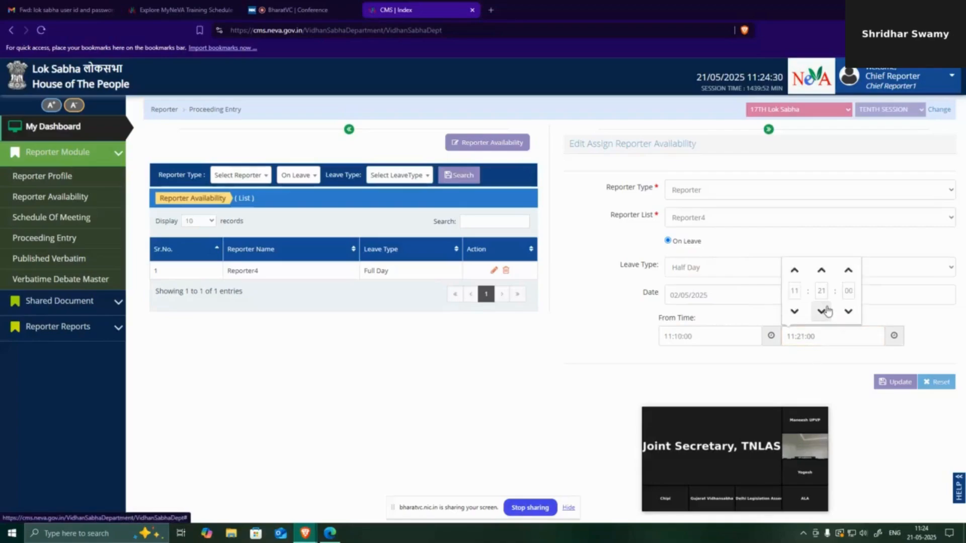
{"action": "left_click", "coordinate": [828, 312]}
{"action": "left_click", "coordinate": [895, 383]}
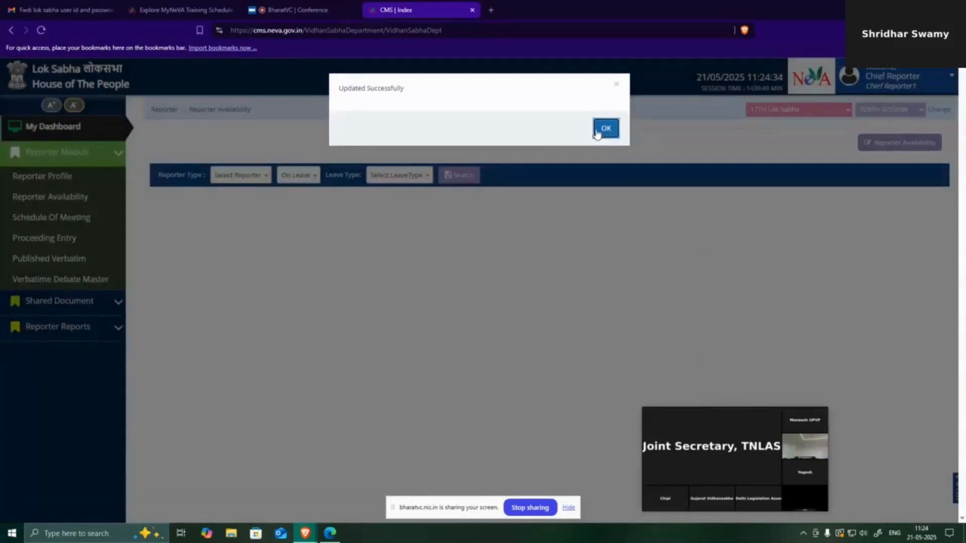
{"action": "left_click", "coordinate": [606, 129]}
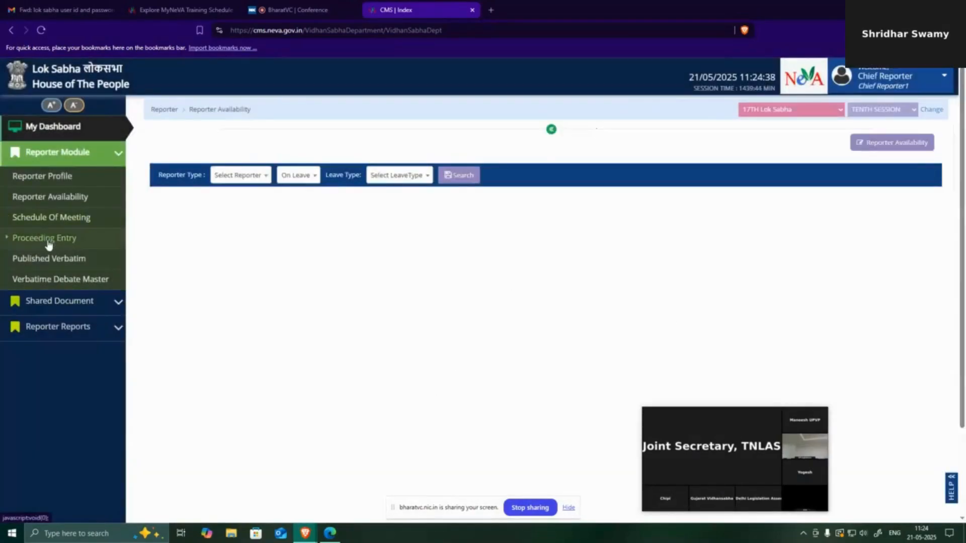
Step: Search the meeting schedule for session date 2-5-2025, reopen that meeting's roster and check the selectable English reporters
{"action": "left_click", "coordinate": [67, 216]}
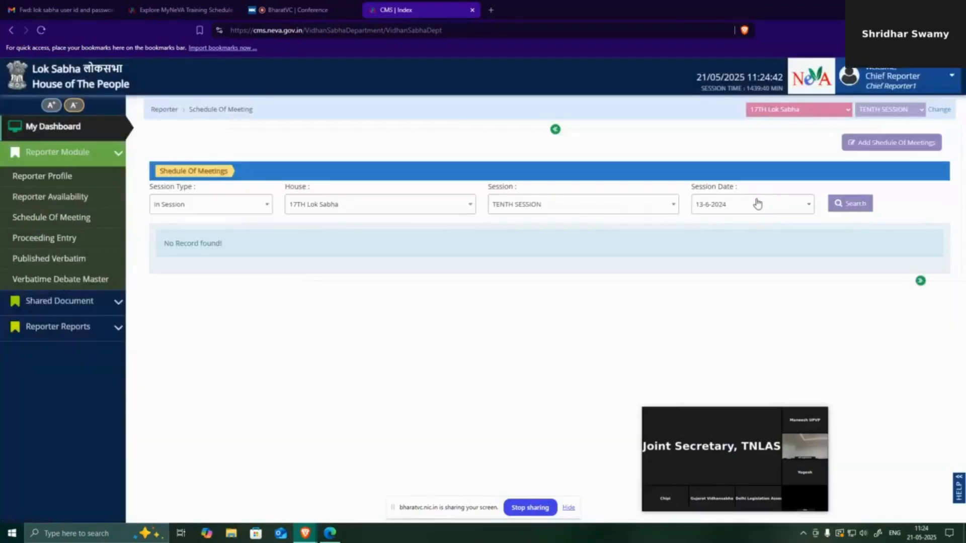
{"action": "left_click", "coordinate": [746, 207]}
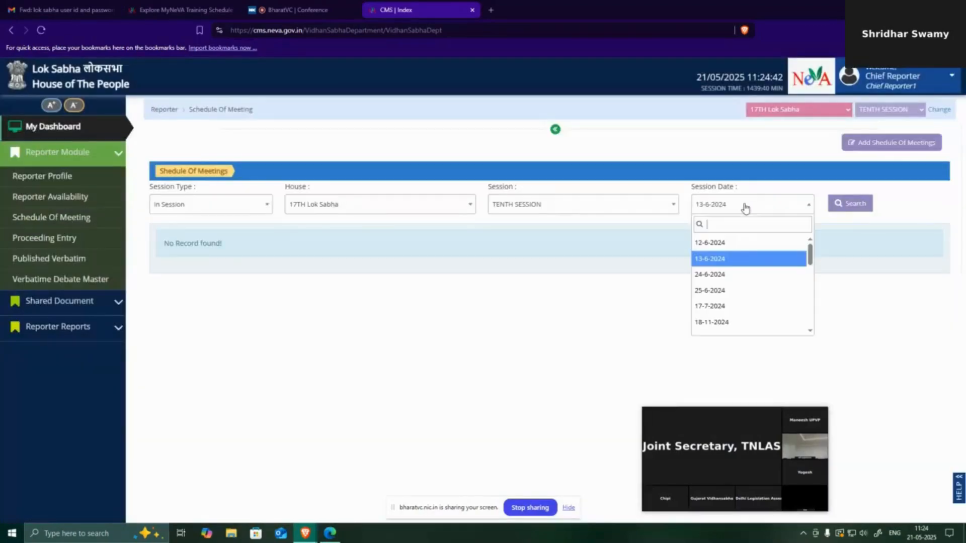
{"action": "scroll", "coordinate": [735, 285], "scroll_direction": "down", "scroll_amount": 5}
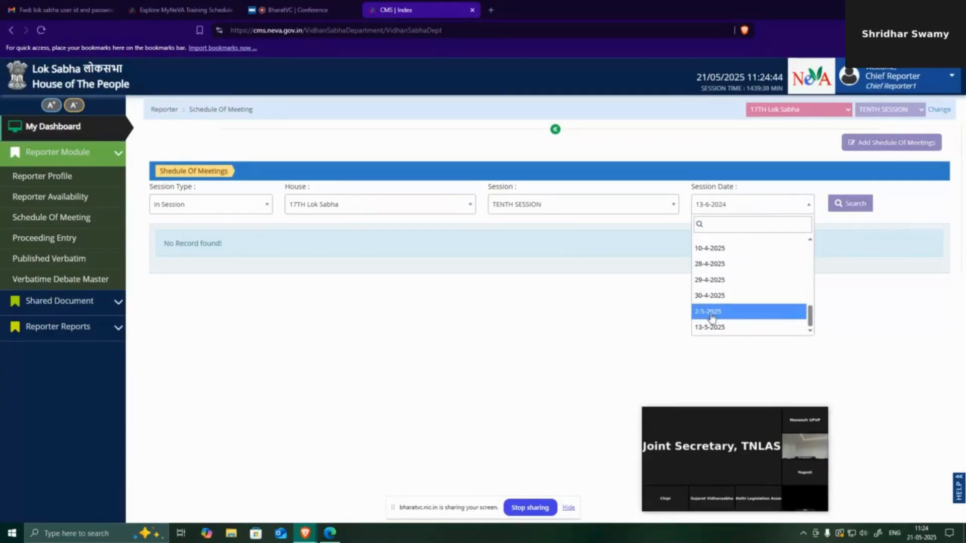
{"action": "left_click", "coordinate": [718, 314]}
{"action": "left_click", "coordinate": [858, 201]}
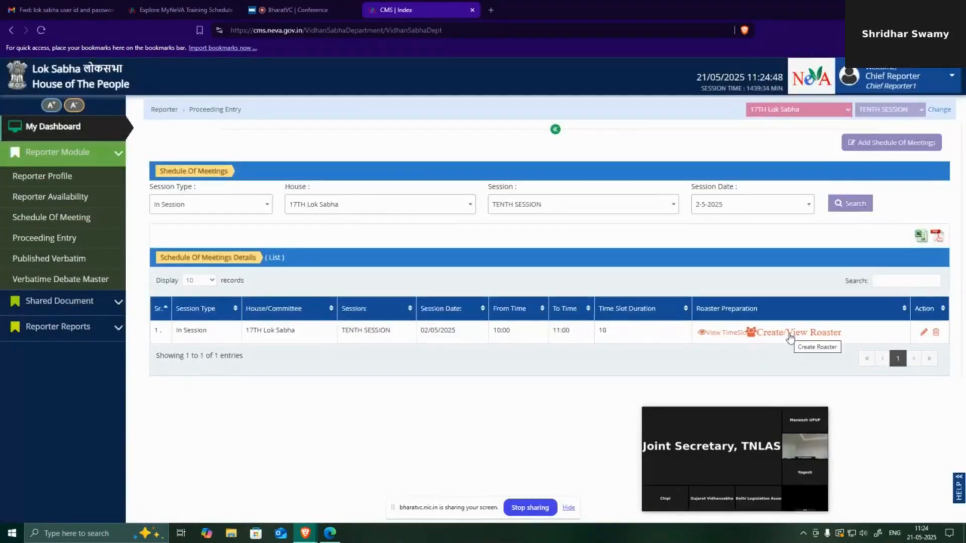
{"action": "left_click", "coordinate": [790, 336]}
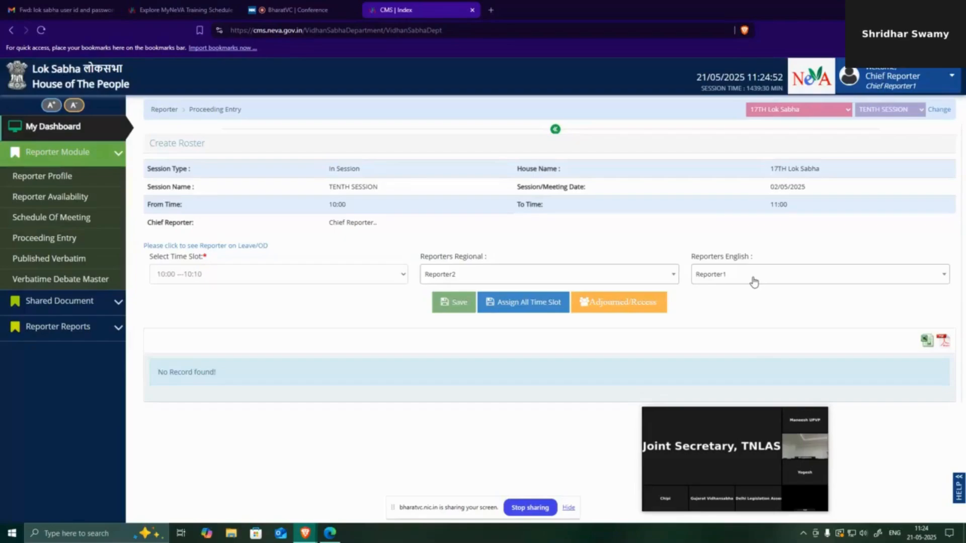
{"action": "left_click", "coordinate": [732, 281]}
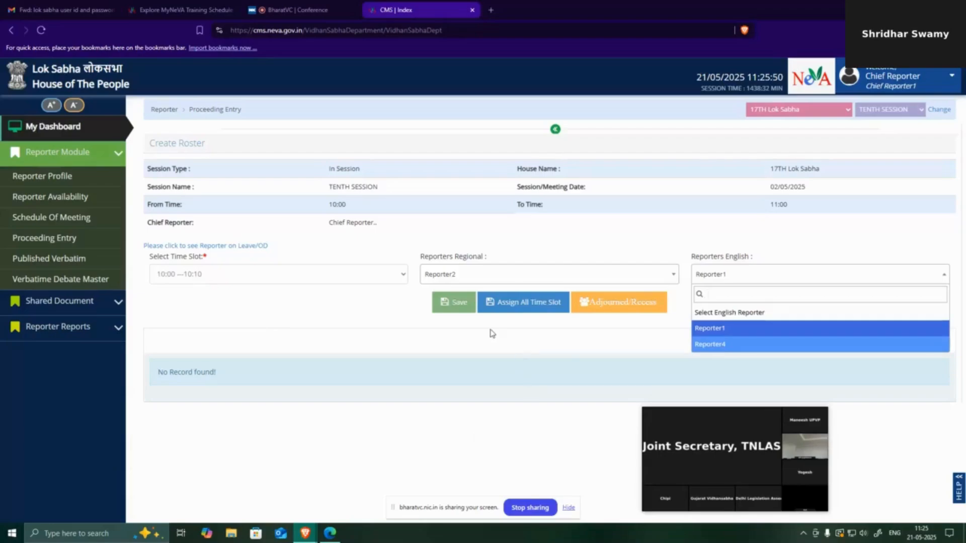
{"action": "left_click", "coordinate": [667, 331]}
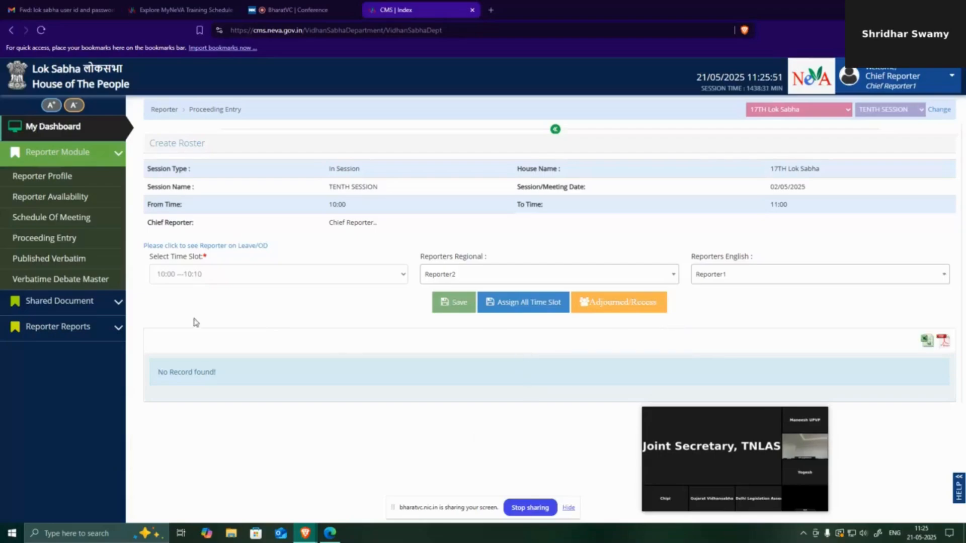
Step: Review the roster's time slots and the regional and English reporters offered for them
{"action": "left_click", "coordinate": [198, 280]}
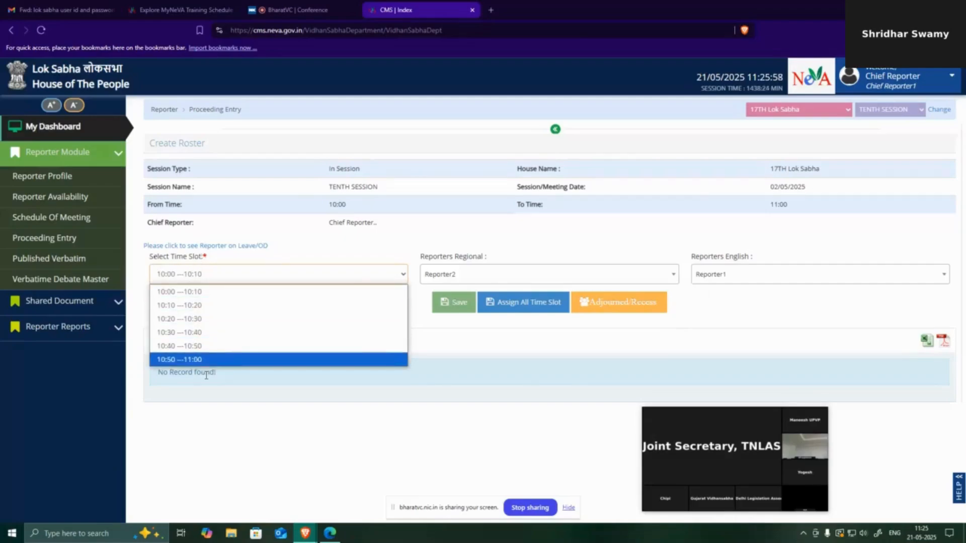
{"action": "left_click", "coordinate": [479, 278]}
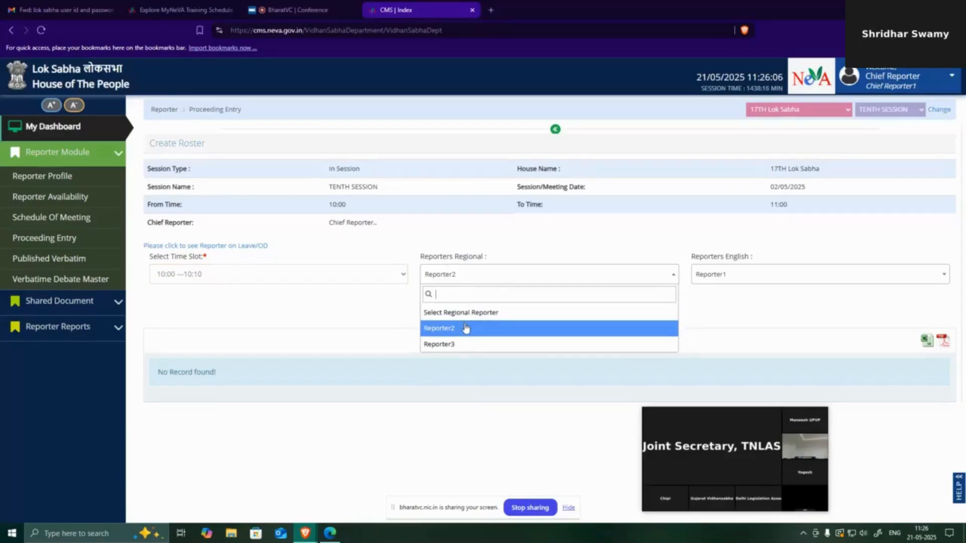
{"action": "left_click", "coordinate": [497, 390]}
{"action": "left_click", "coordinate": [723, 275]}
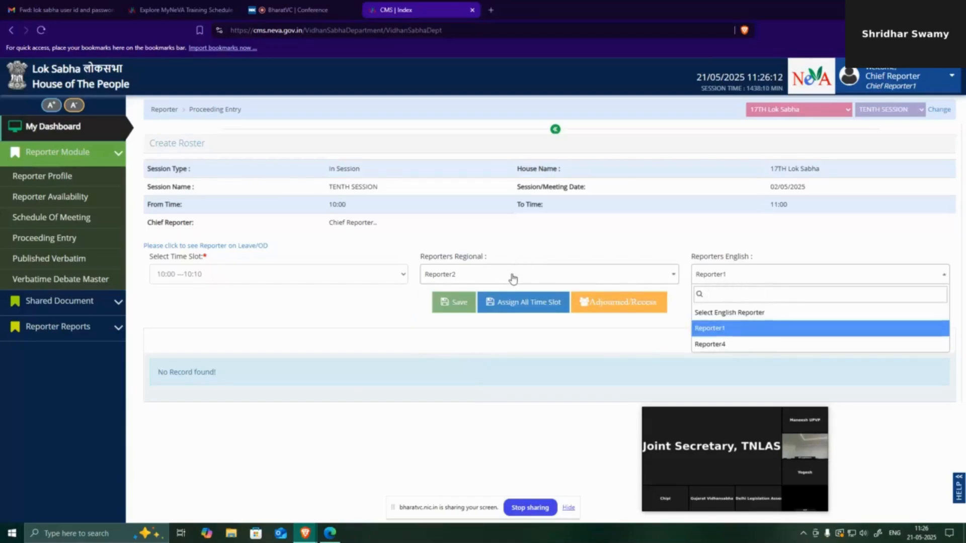
{"action": "left_click", "coordinate": [456, 279]}
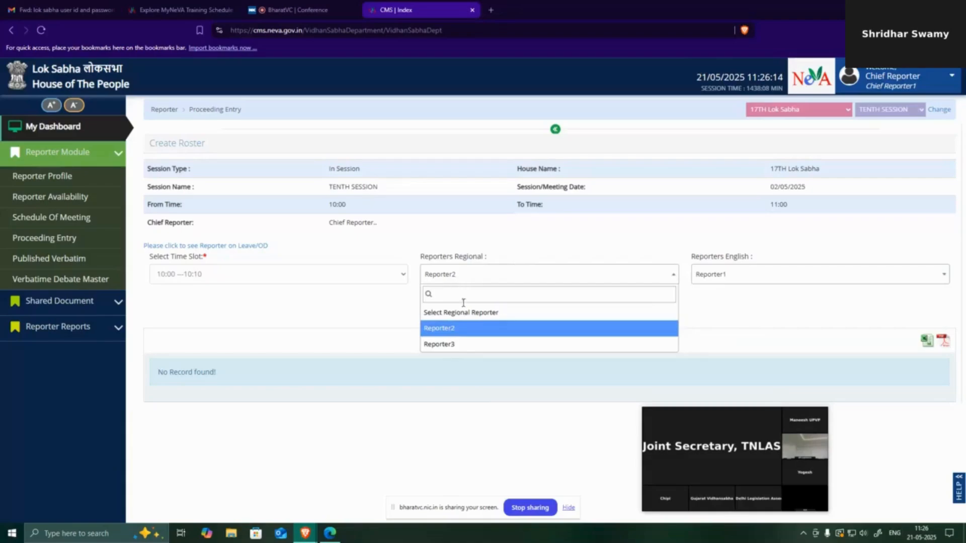
{"action": "left_click", "coordinate": [737, 280]}
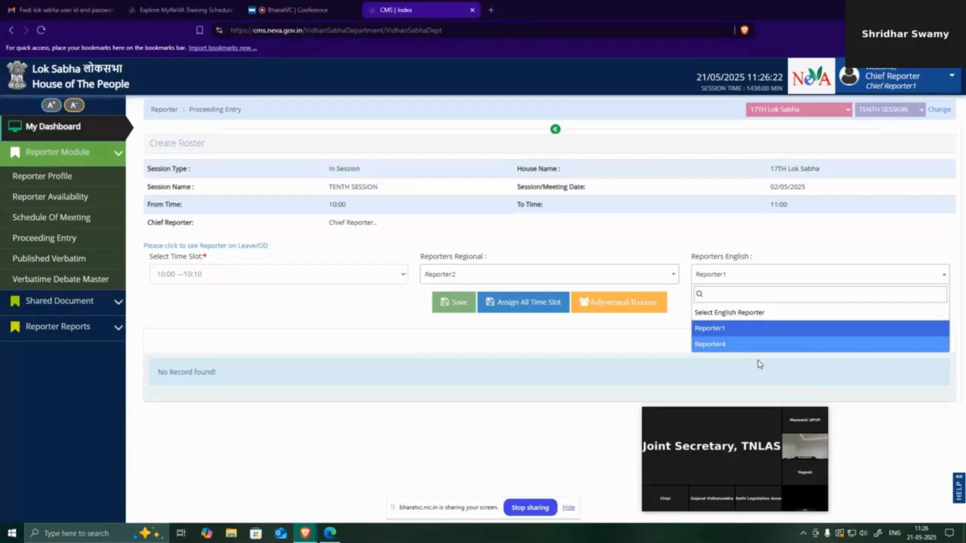
{"action": "left_click", "coordinate": [470, 358]}
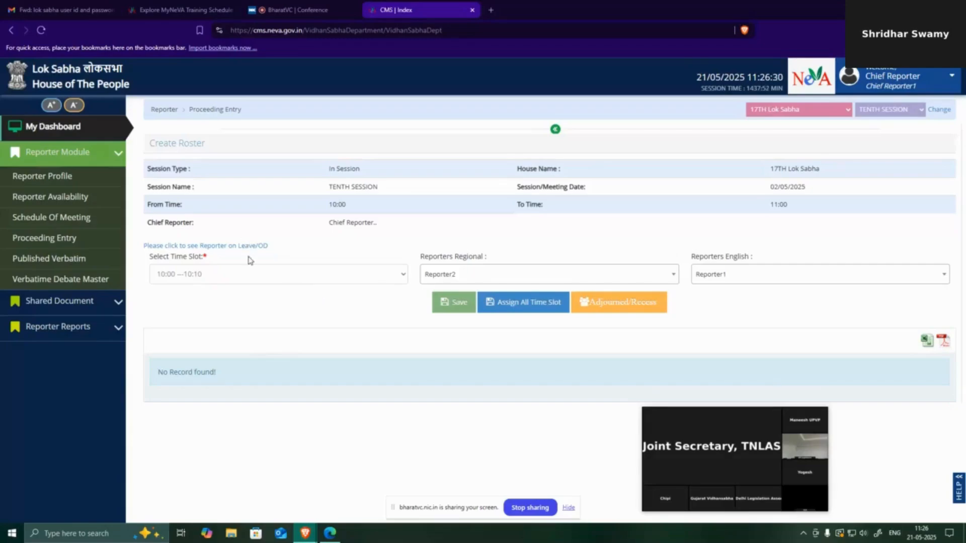
{"action": "left_click", "coordinate": [234, 277]}
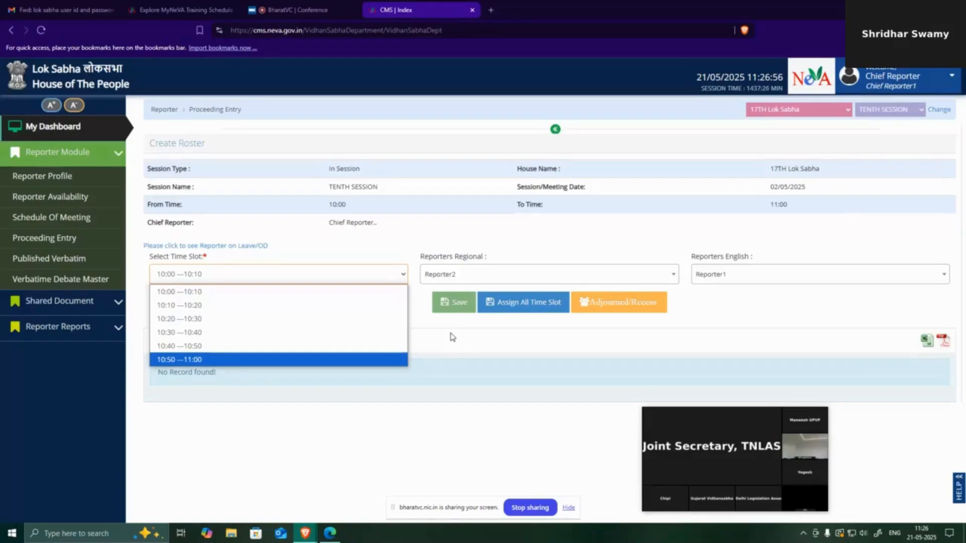
{"action": "left_click", "coordinate": [444, 370]}
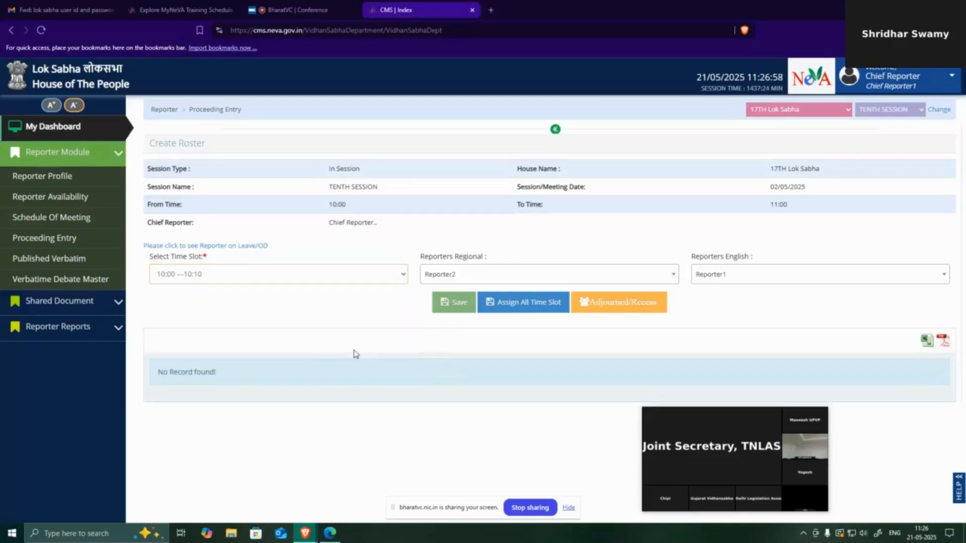
Step: Select the 10:00–10:10 time slot with Reporter3 as regional reporter and Reporter1 as English reporter
{"action": "left_click", "coordinate": [207, 273]}
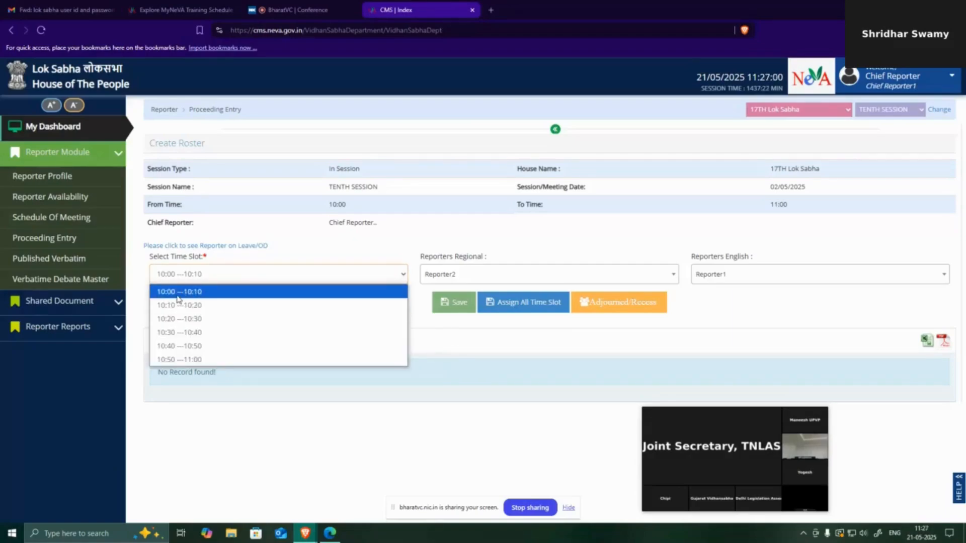
{"action": "left_click", "coordinate": [220, 293]}
{"action": "left_click", "coordinate": [481, 274]}
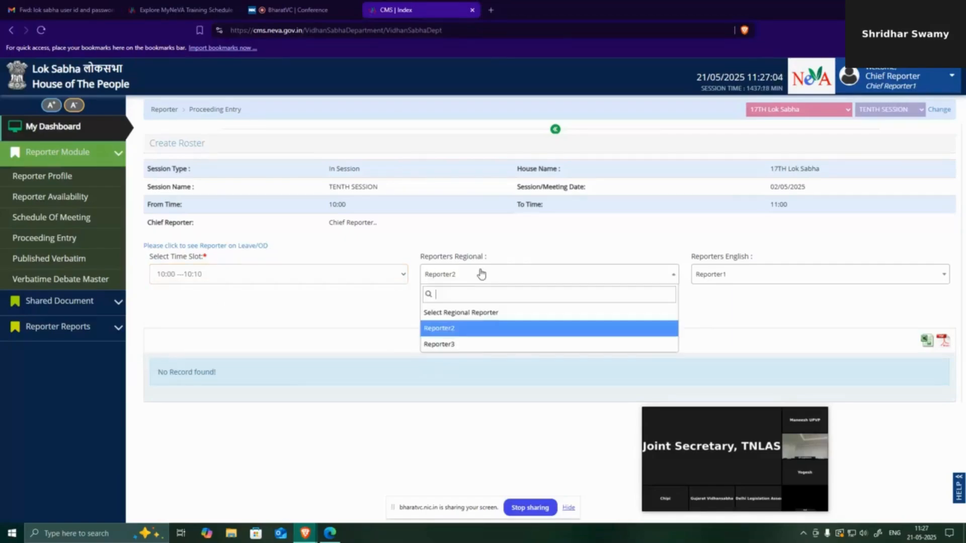
{"action": "left_click", "coordinate": [453, 345]}
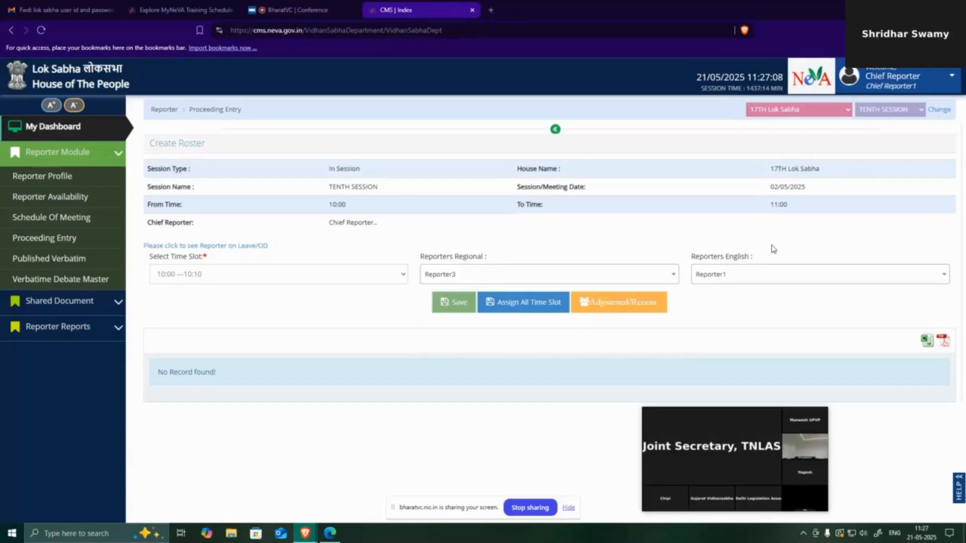
{"action": "left_click", "coordinate": [741, 275]}
{"action": "left_click", "coordinate": [709, 325]}
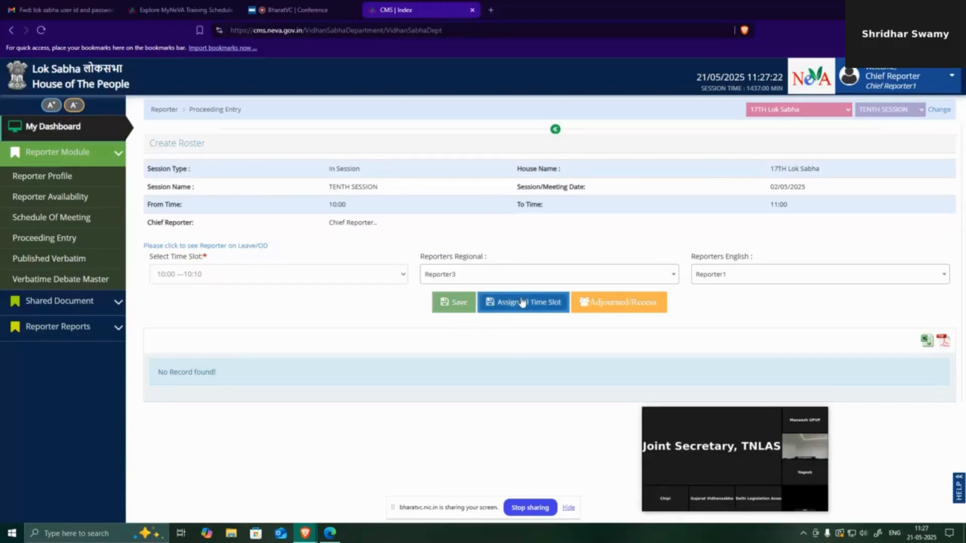
Step: Assign Reporter2 as regional and Reporter1 as English reporter to the 10:00–10:10 slot and save the roster entry
{"action": "left_click", "coordinate": [533, 276]}
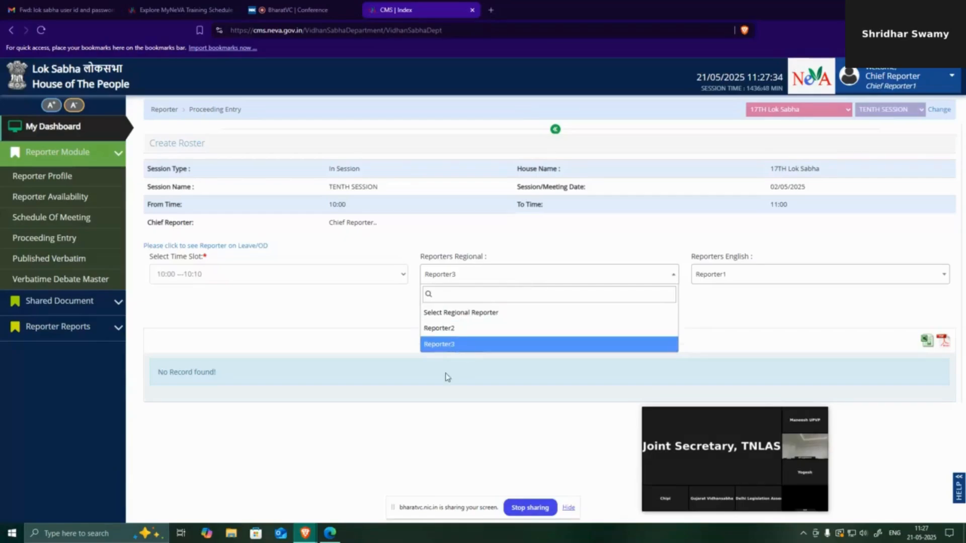
{"action": "left_click", "coordinate": [456, 285]}
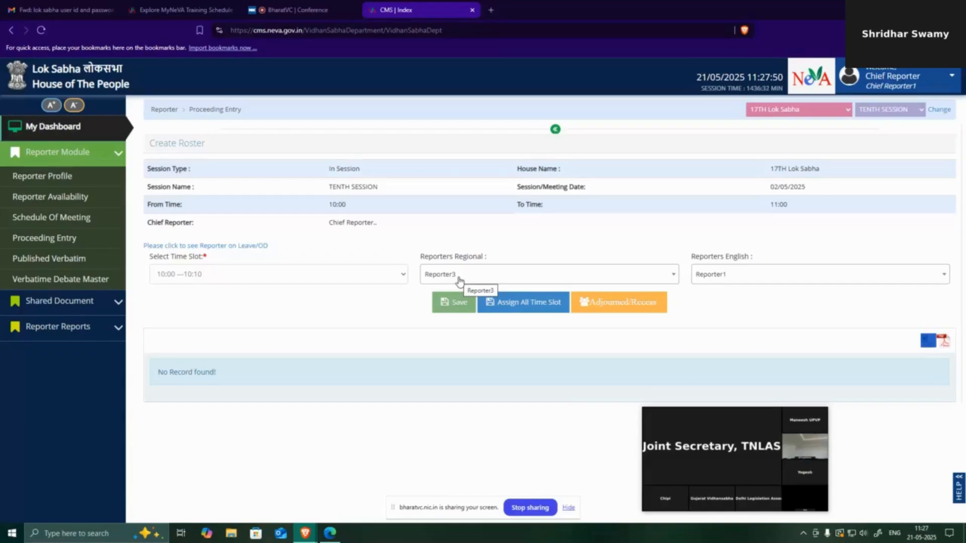
{"action": "left_click", "coordinate": [459, 279]}
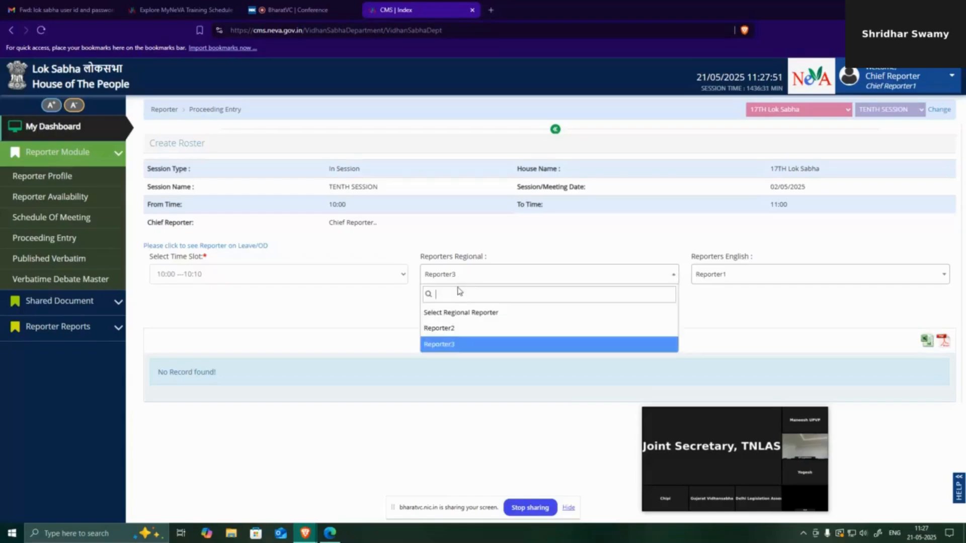
{"action": "left_click", "coordinate": [466, 332]}
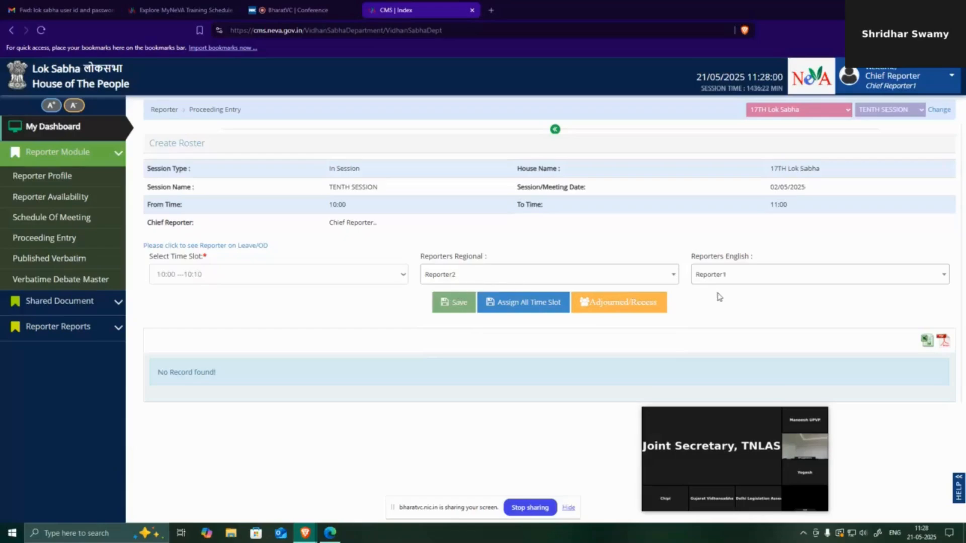
{"action": "left_click", "coordinate": [750, 279]}
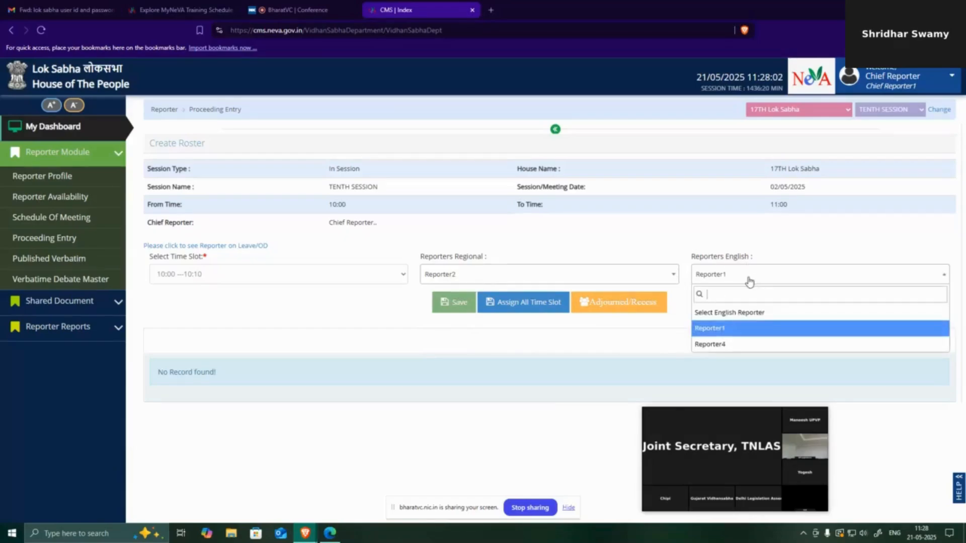
{"action": "left_click", "coordinate": [731, 331]}
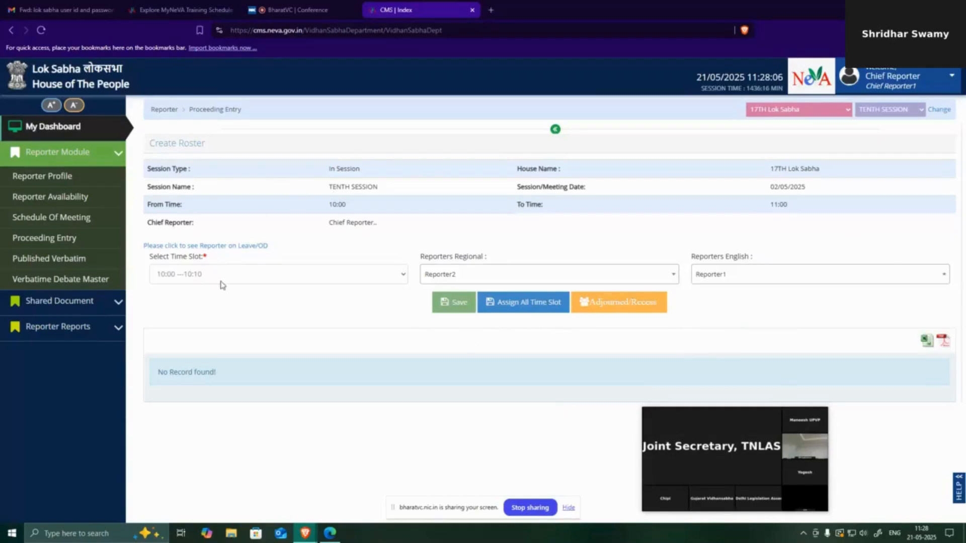
{"action": "left_click", "coordinate": [456, 305]}
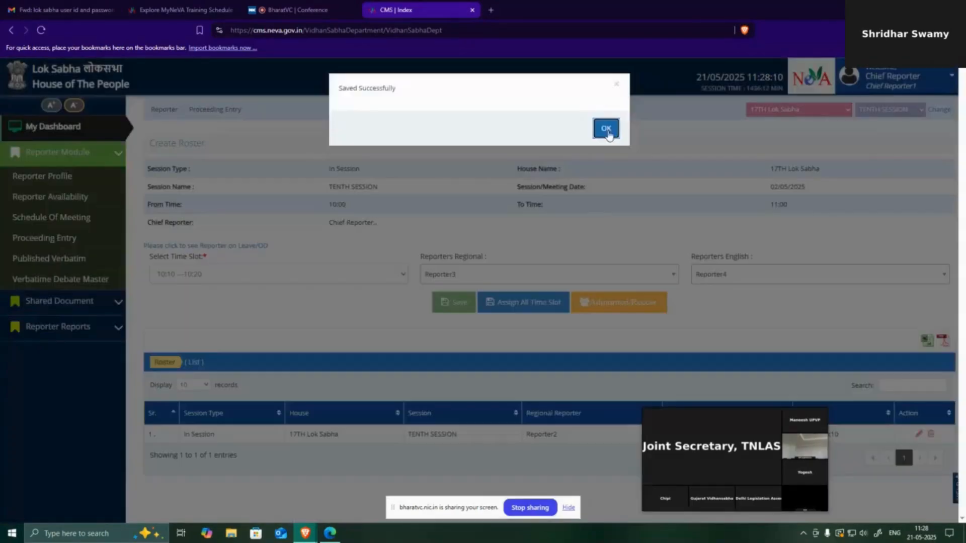
{"action": "left_click", "coordinate": [607, 130]}
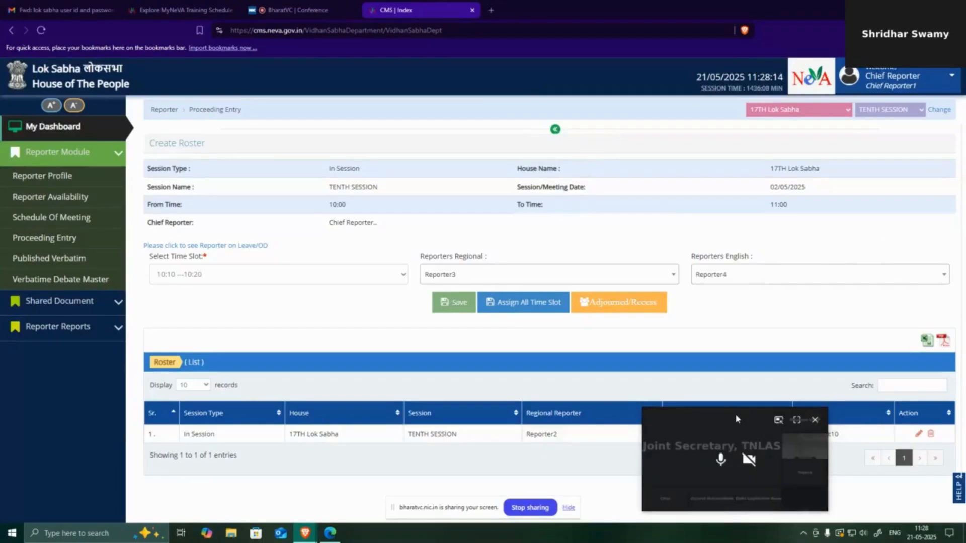
Step: Uncover the roster list and check the regional reporters offered for the 10:10–10:20 slot
{"action": "left_click_drag", "start_coordinate": [737, 419], "coordinate": [593, 15]}
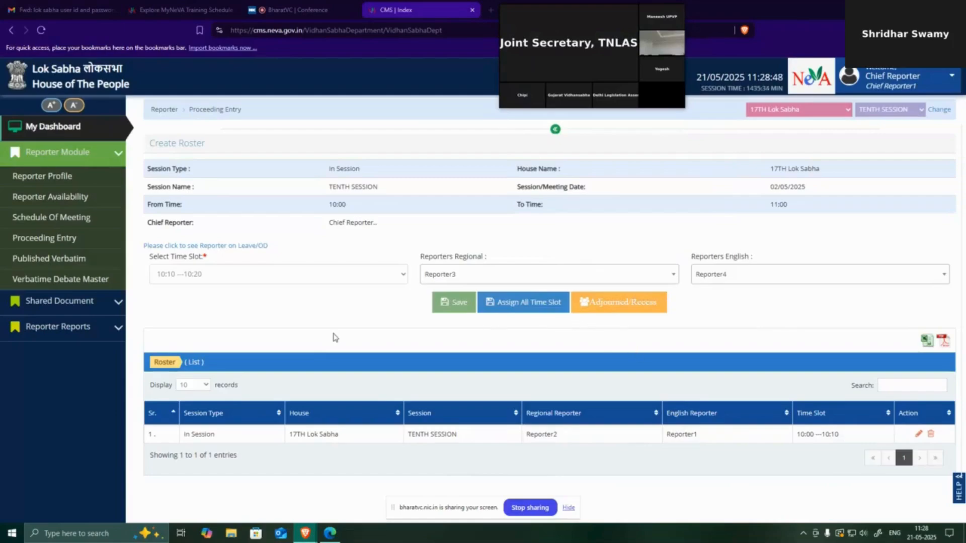
{"action": "left_click", "coordinate": [438, 276]}
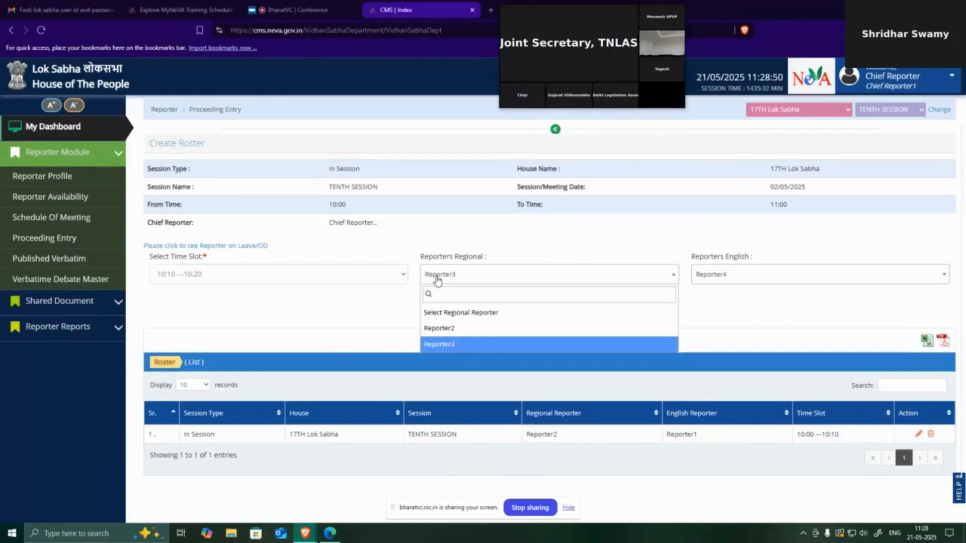
{"action": "left_click", "coordinate": [330, 315]}
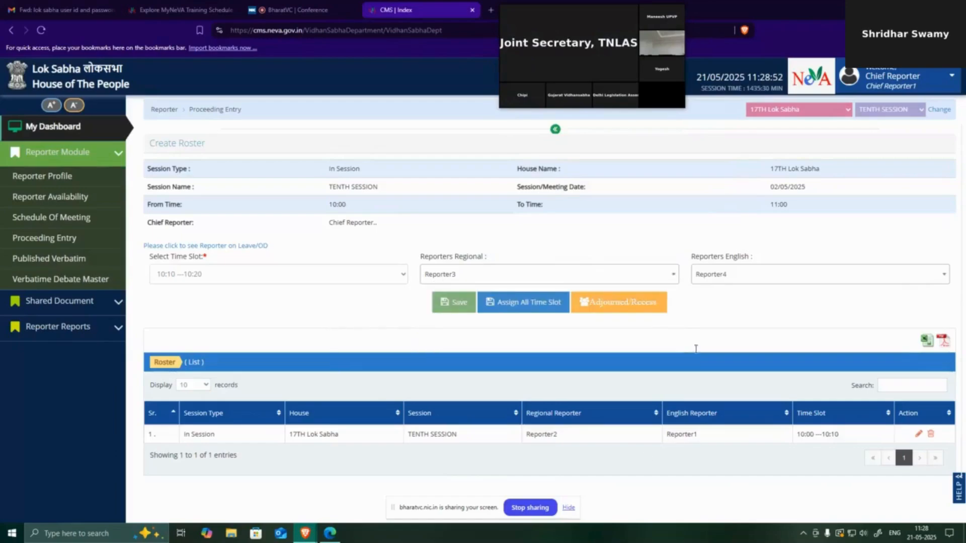
{"action": "left_click", "coordinate": [478, 280]}
{"action": "left_click", "coordinate": [475, 281]}
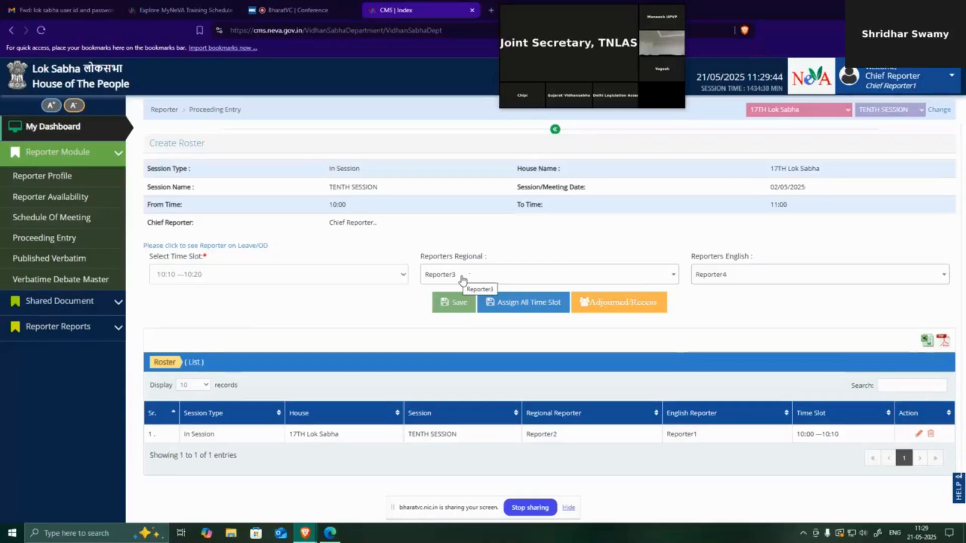
Step: Select the 10:10–10:20 slot with Reporter3 as regional reporter and keep Reporter4 as English reporter
{"action": "left_click", "coordinate": [197, 274]}
{"action": "left_click", "coordinate": [197, 274]}
{"action": "left_click", "coordinate": [194, 274]}
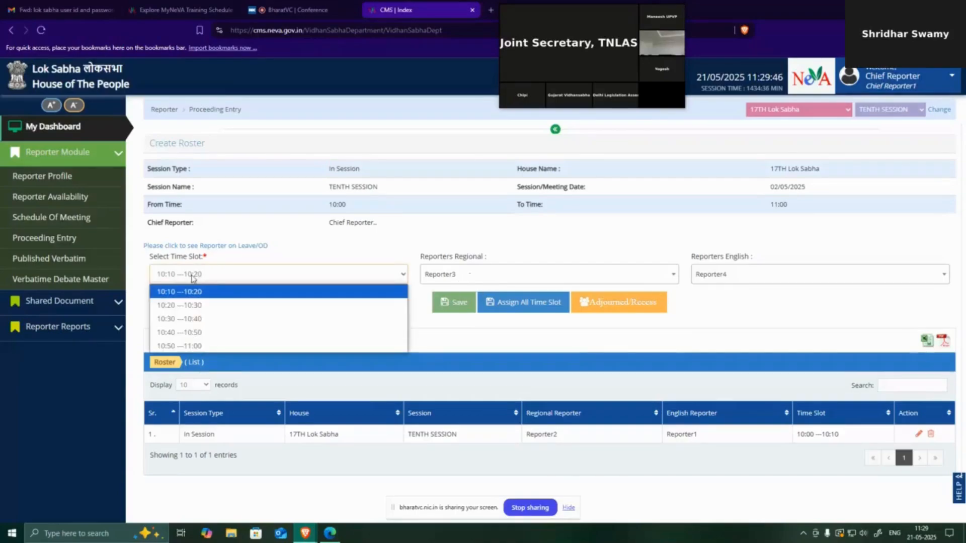
{"action": "left_click", "coordinate": [205, 292]}
{"action": "left_click", "coordinate": [442, 278]}
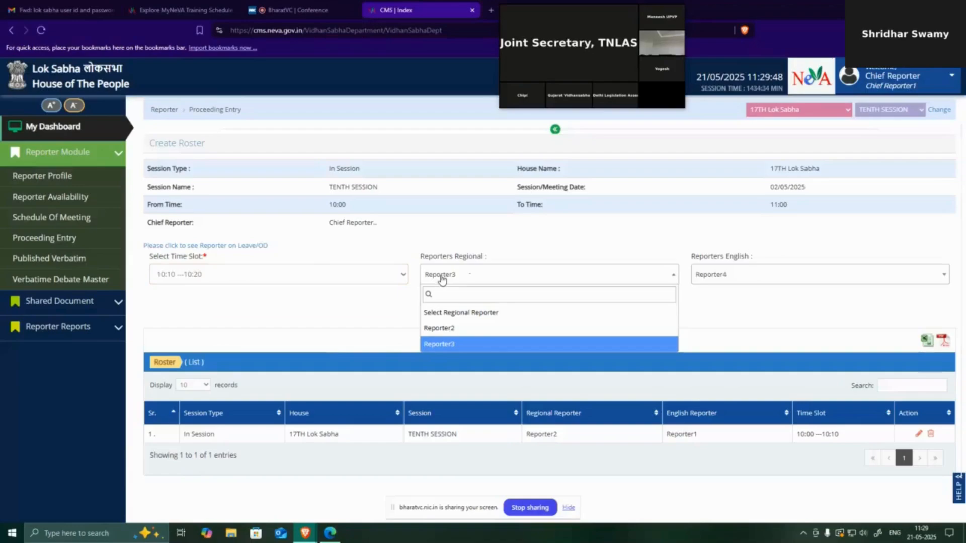
{"action": "left_click", "coordinate": [456, 346]}
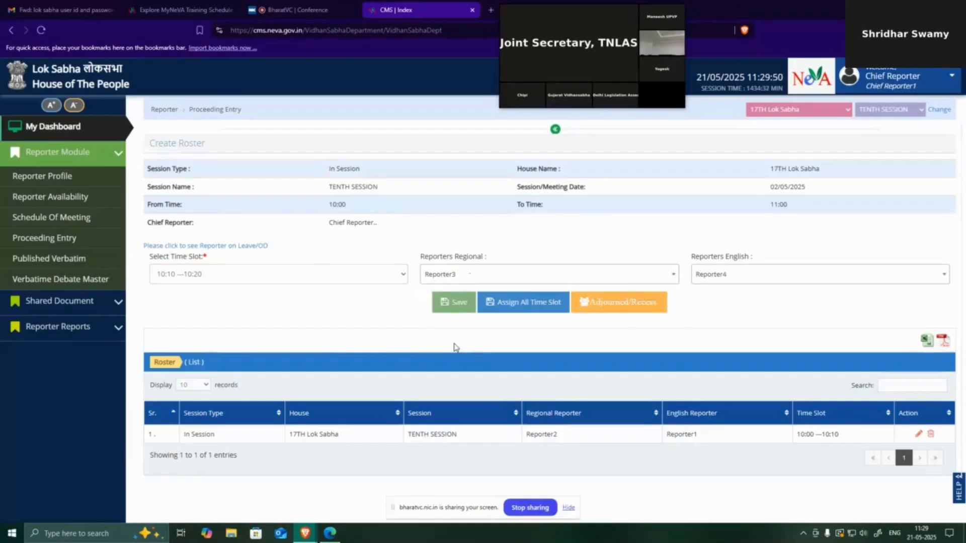
{"action": "left_click", "coordinate": [719, 278]}
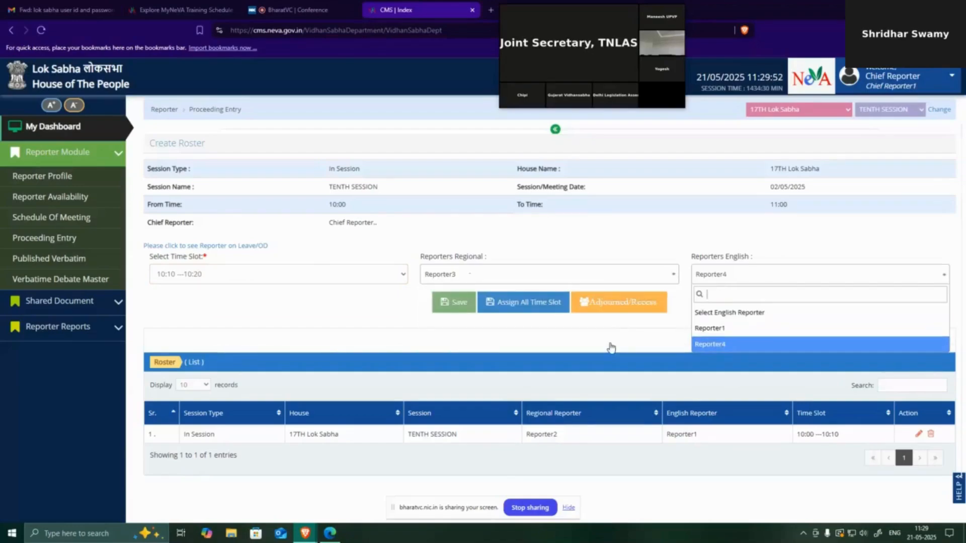
{"action": "left_click", "coordinate": [547, 314]}
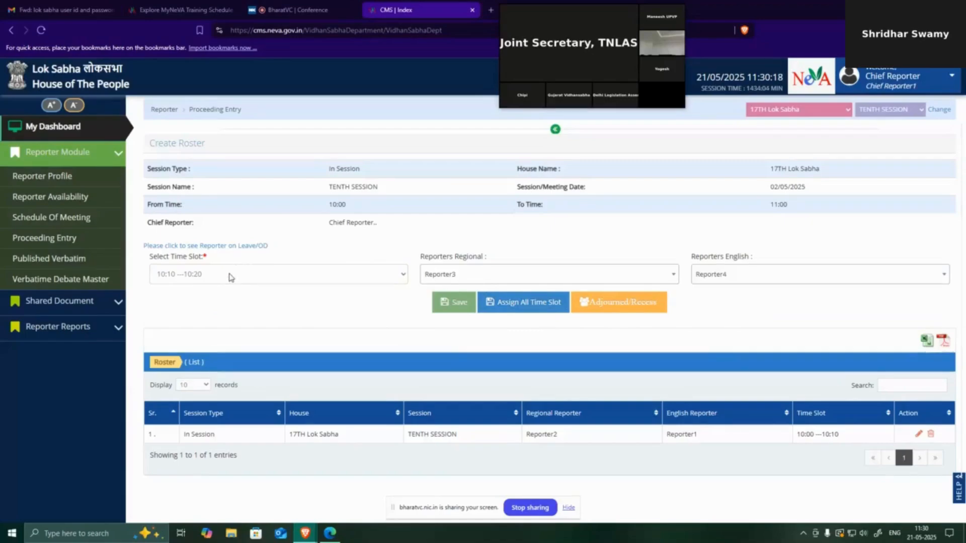
Step: Assign reporters to all remaining time slots at once, confirm the assignment and view the complete roster list
{"action": "left_click", "coordinate": [533, 305]}
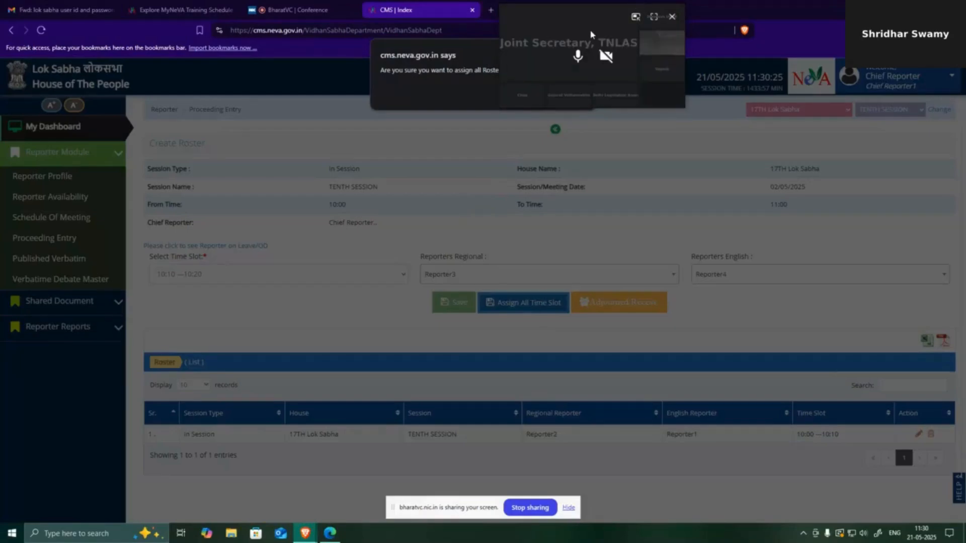
{"action": "left_click_drag", "start_coordinate": [592, 21], "coordinate": [800, 31]}
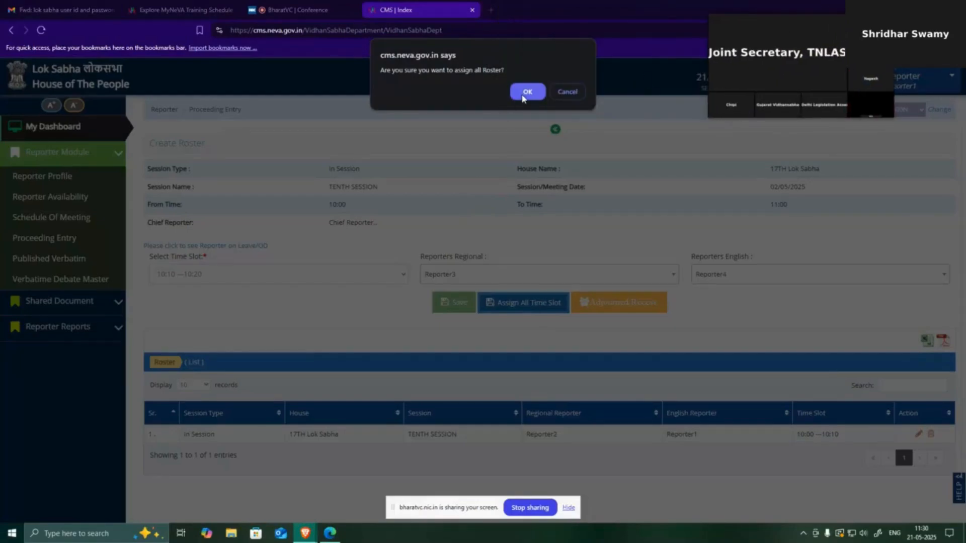
{"action": "left_click", "coordinate": [527, 92]}
{"action": "left_click", "coordinate": [566, 91]}
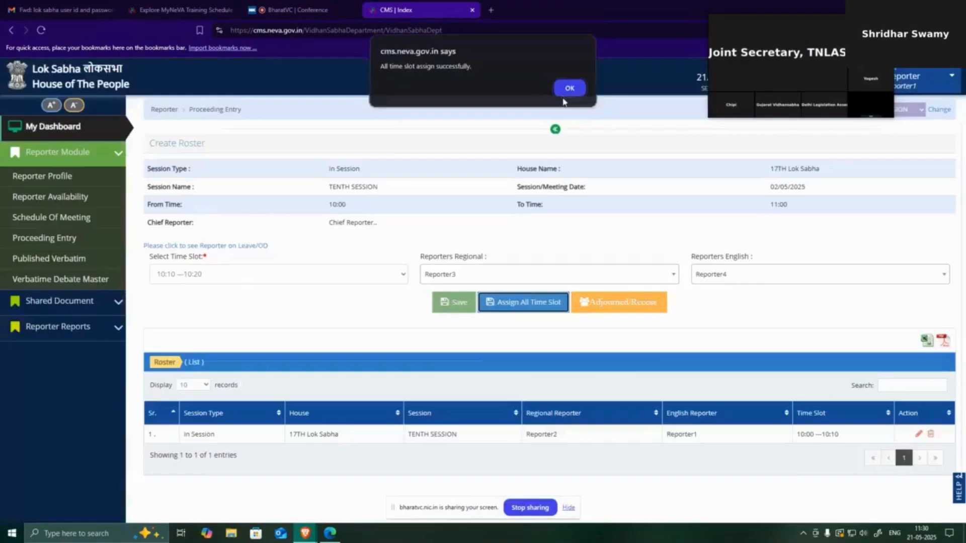
{"action": "scroll", "coordinate": [696, 149], "scroll_direction": "down", "scroll_amount": 2}
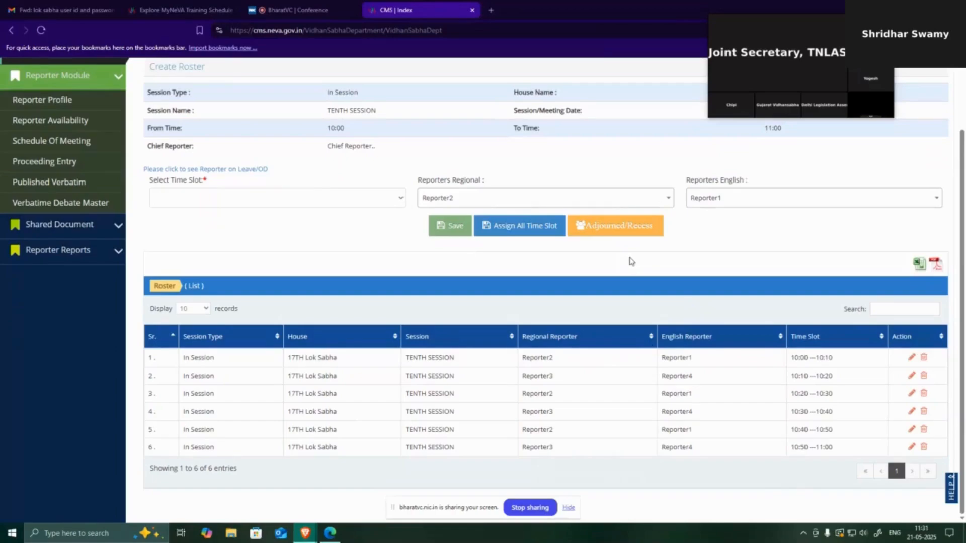
Step: Start an adjournment/recess entry for the roster and set its From Time to 10:15:00
{"action": "left_click", "coordinate": [614, 229]}
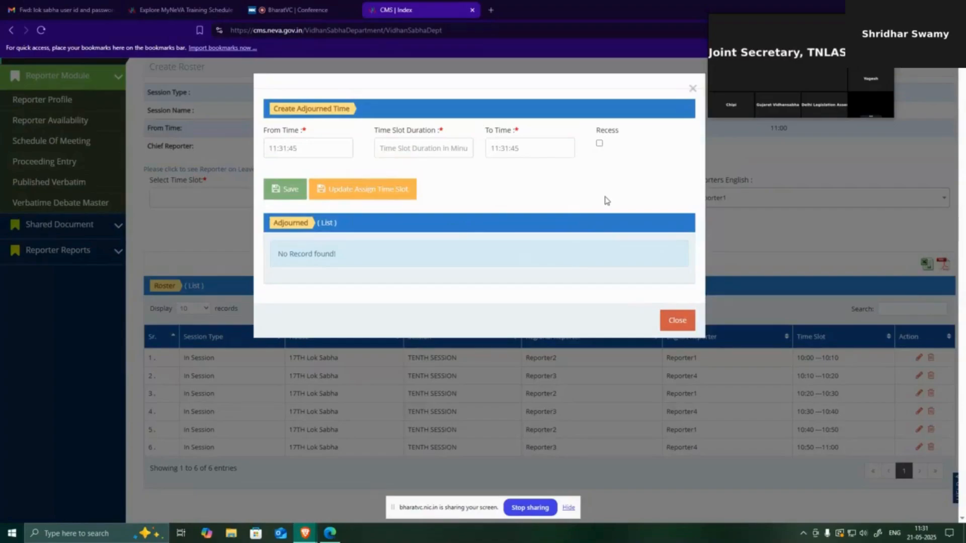
{"action": "left_click", "coordinate": [312, 152]}
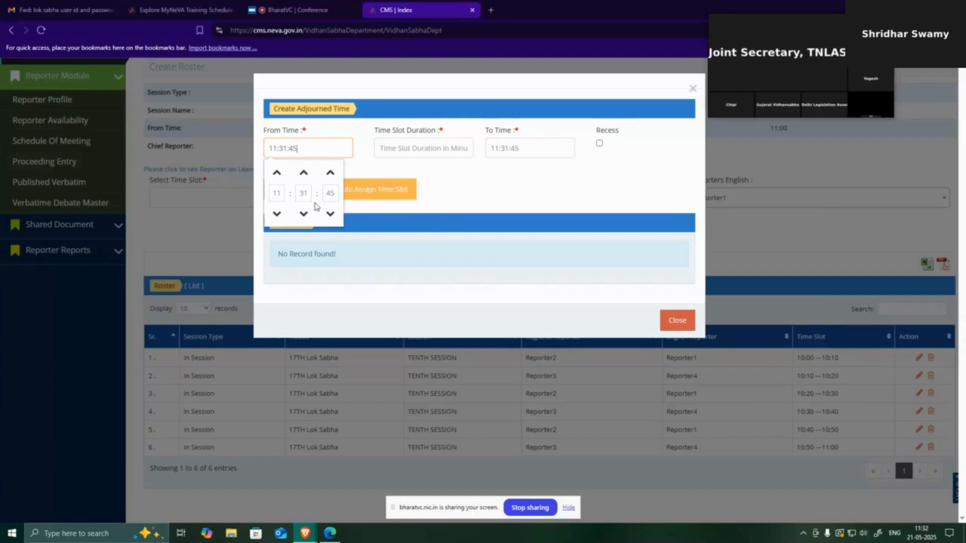
{"action": "left_click", "coordinate": [304, 214]}
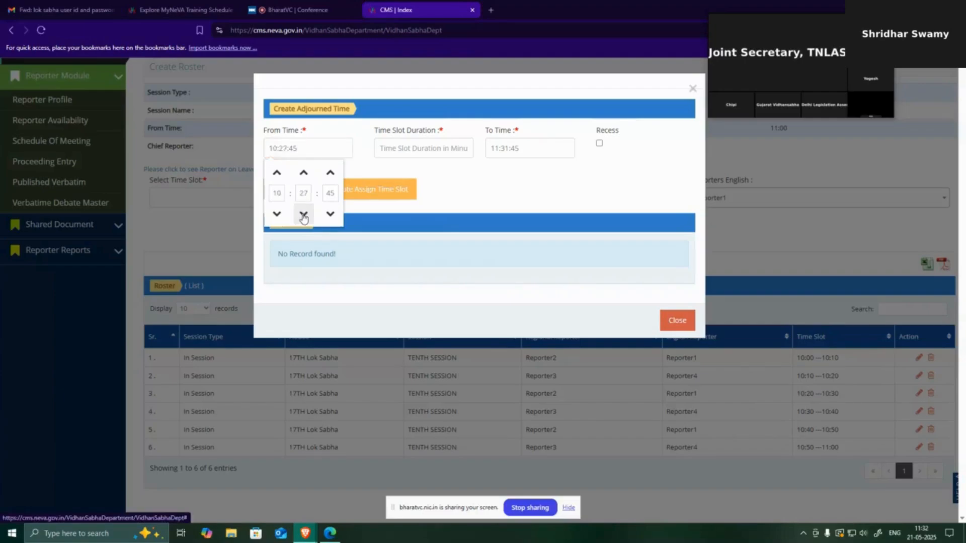
{"action": "triple_click", "coordinate": [304, 214]}
{"action": "left_click", "coordinate": [304, 214]}
{"action": "left_click", "coordinate": [331, 215]}
{"action": "left_click", "coordinate": [451, 200]}
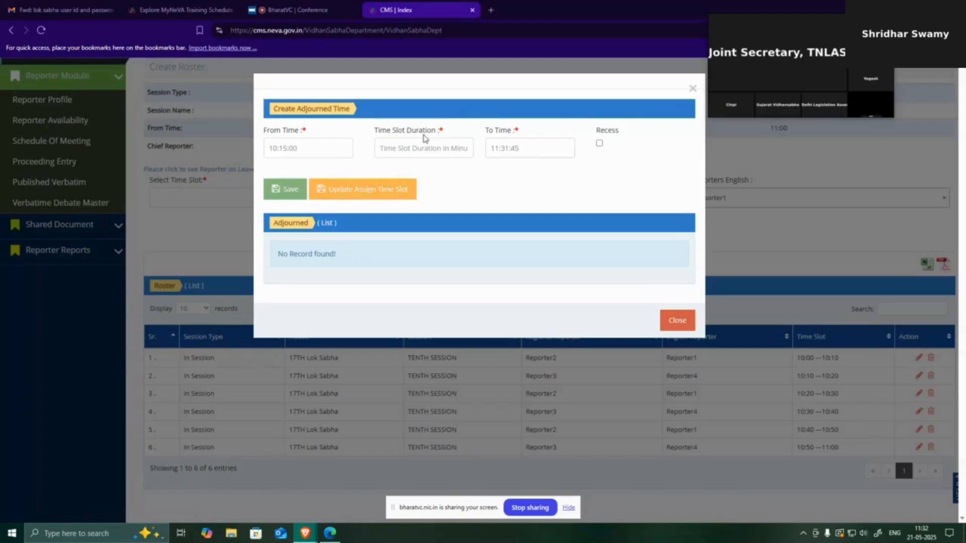
Step: Enter a time slot duration of 10 minutes for the adjournment
{"action": "left_click", "coordinate": [522, 148]}
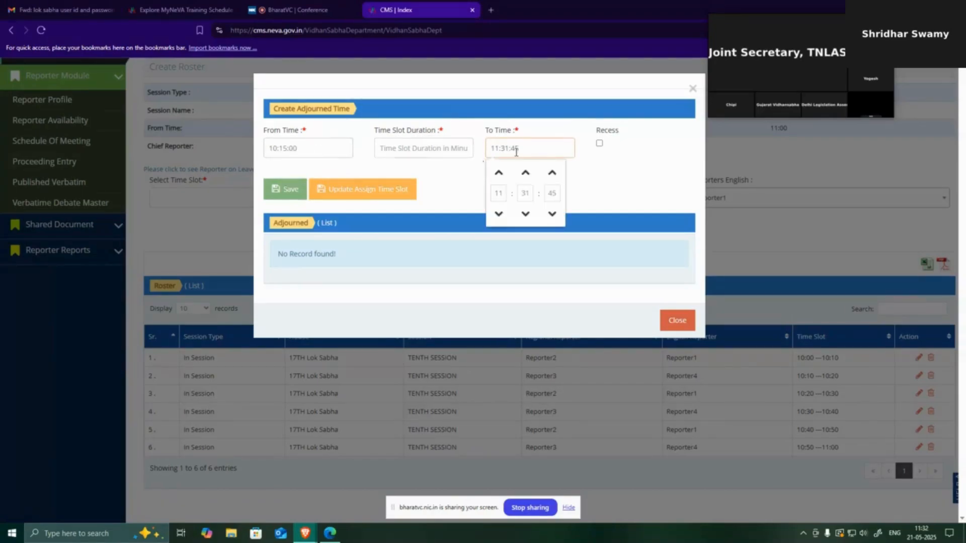
{"action": "left_click", "coordinate": [408, 147]}
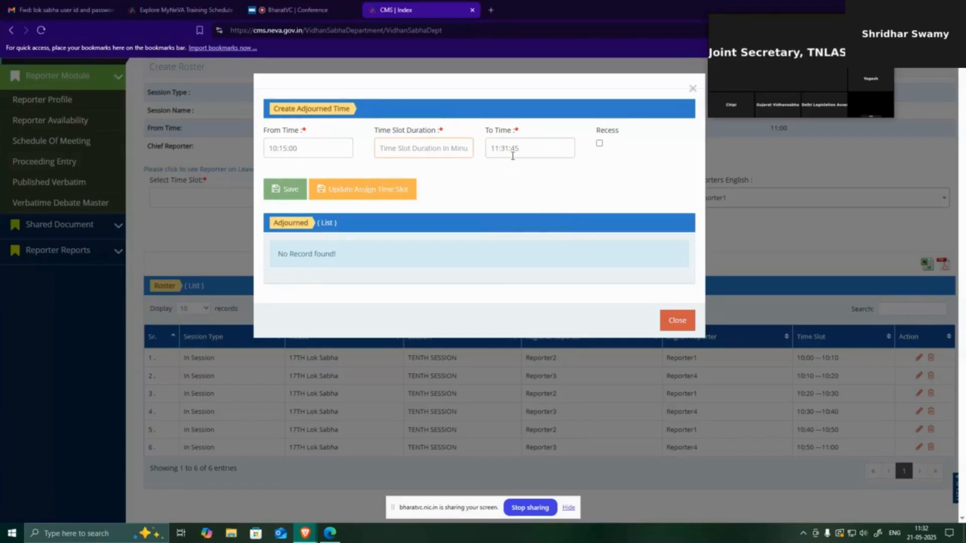
{"action": "left_click", "coordinate": [513, 155]}
{"action": "left_click", "coordinate": [416, 146]}
{"action": "type", "text": "10"}
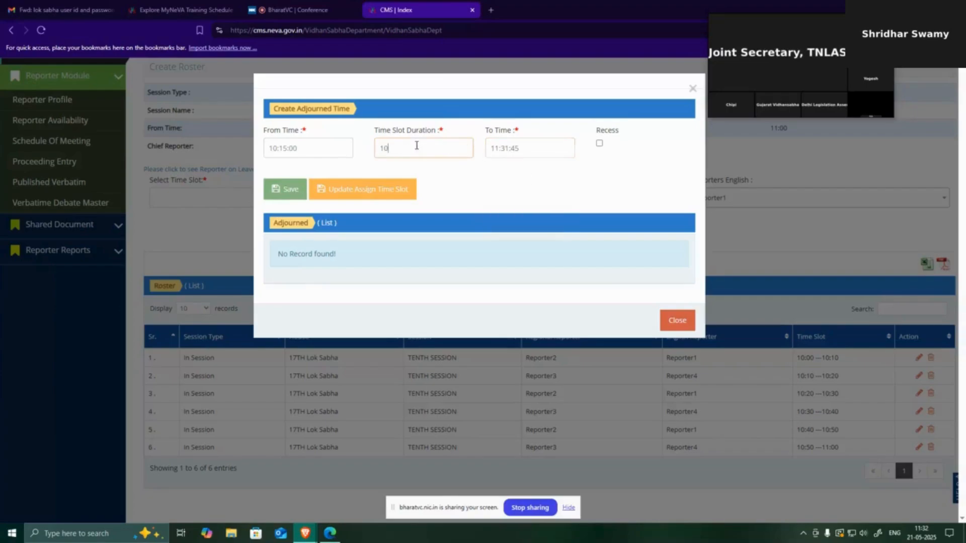
{"action": "left_click", "coordinate": [525, 185]}
Step: Try a 5-minute duration for the adjournment, and replace it with 7 minutes
{"action": "left_click_drag", "start_coordinate": [399, 151], "coordinate": [377, 160]}
{"action": "key", "text": "BackSpace"}
{"action": "type", "text": "5"}
{"action": "left_click", "coordinate": [522, 181]}
{"action": "left_click_drag", "start_coordinate": [391, 146], "coordinate": [374, 156]}
{"action": "type", "text": "7"}
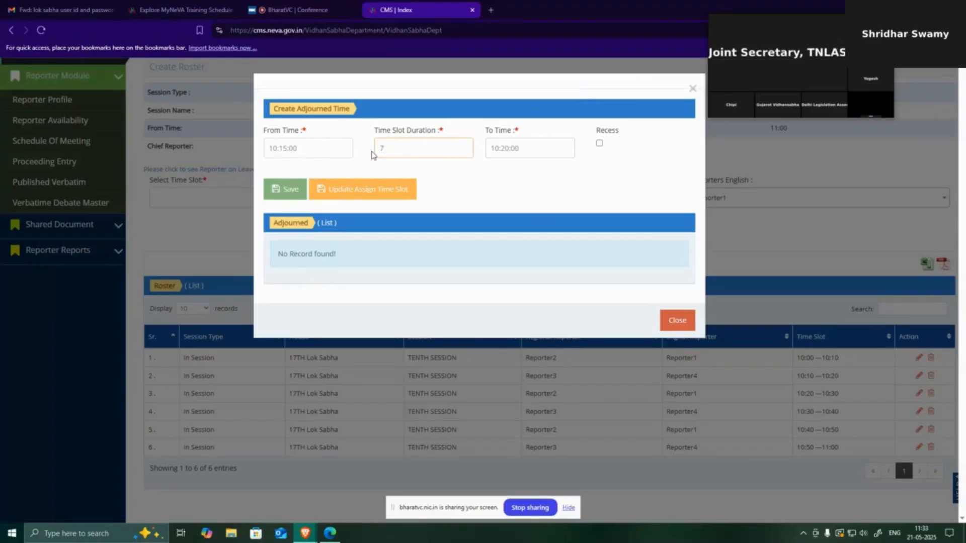